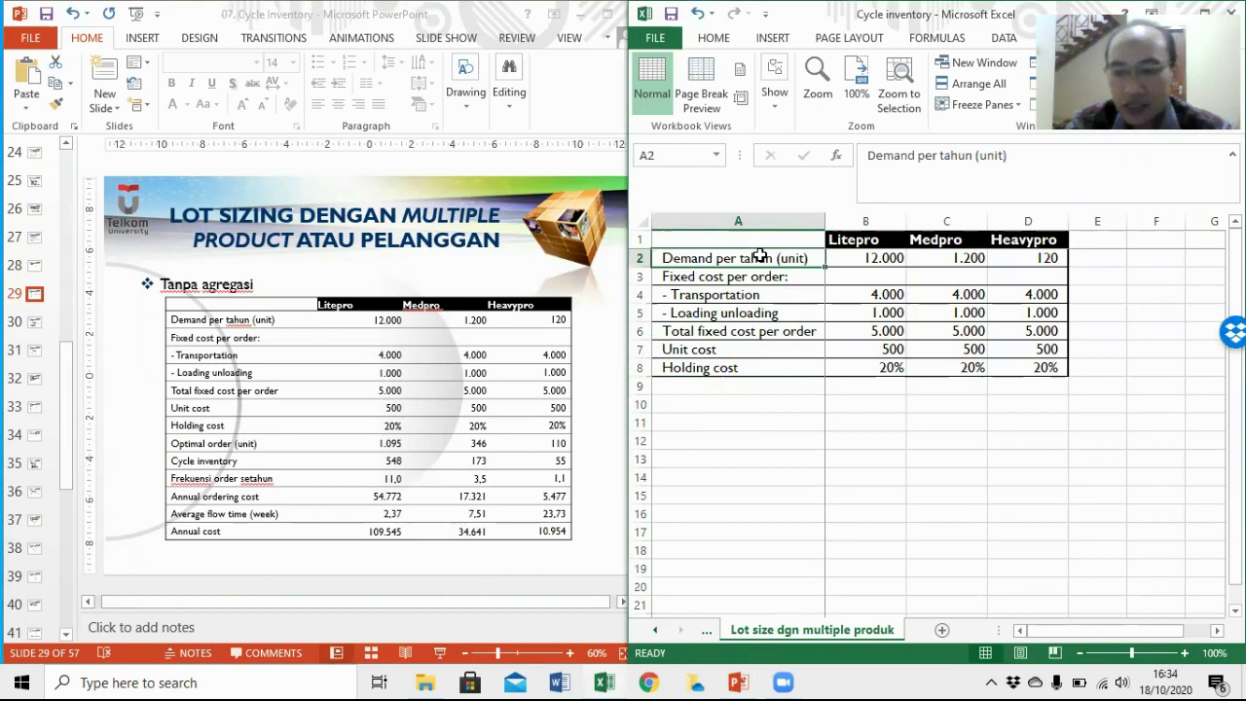
Review the annual demand, unit cost and holding cost rows of the product table
key("Right")
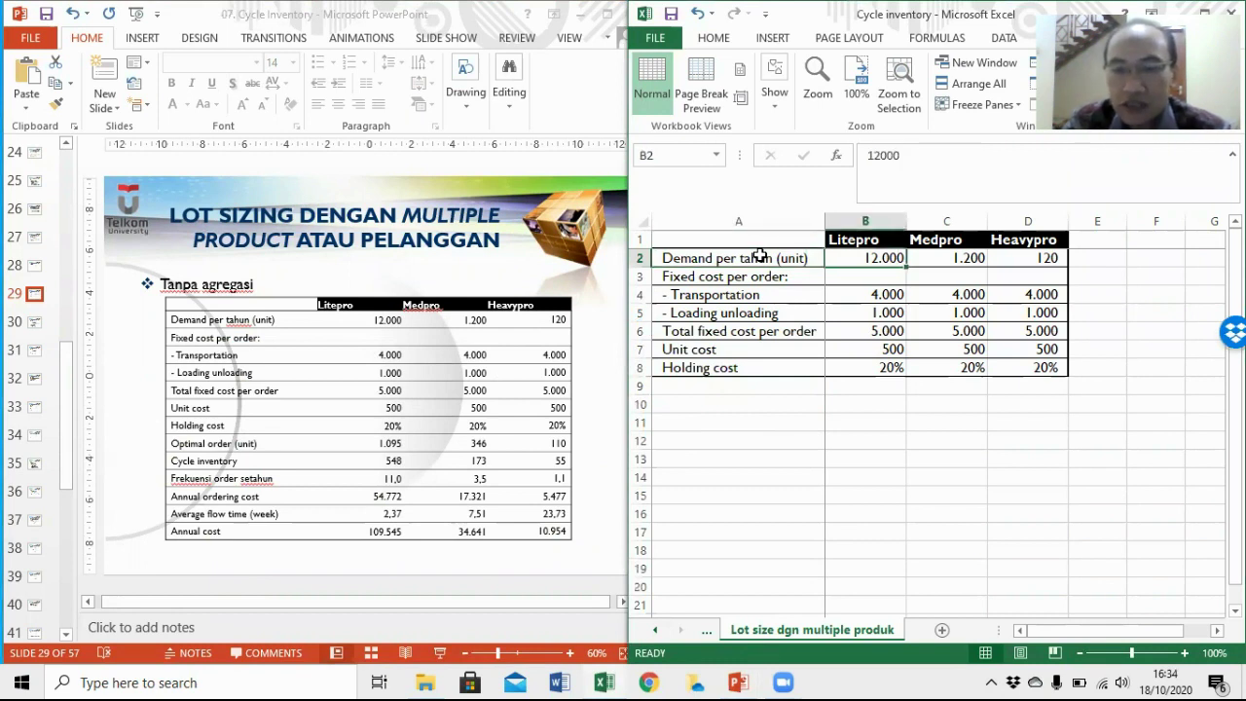
key("Up")
key("Down")
key("Left")
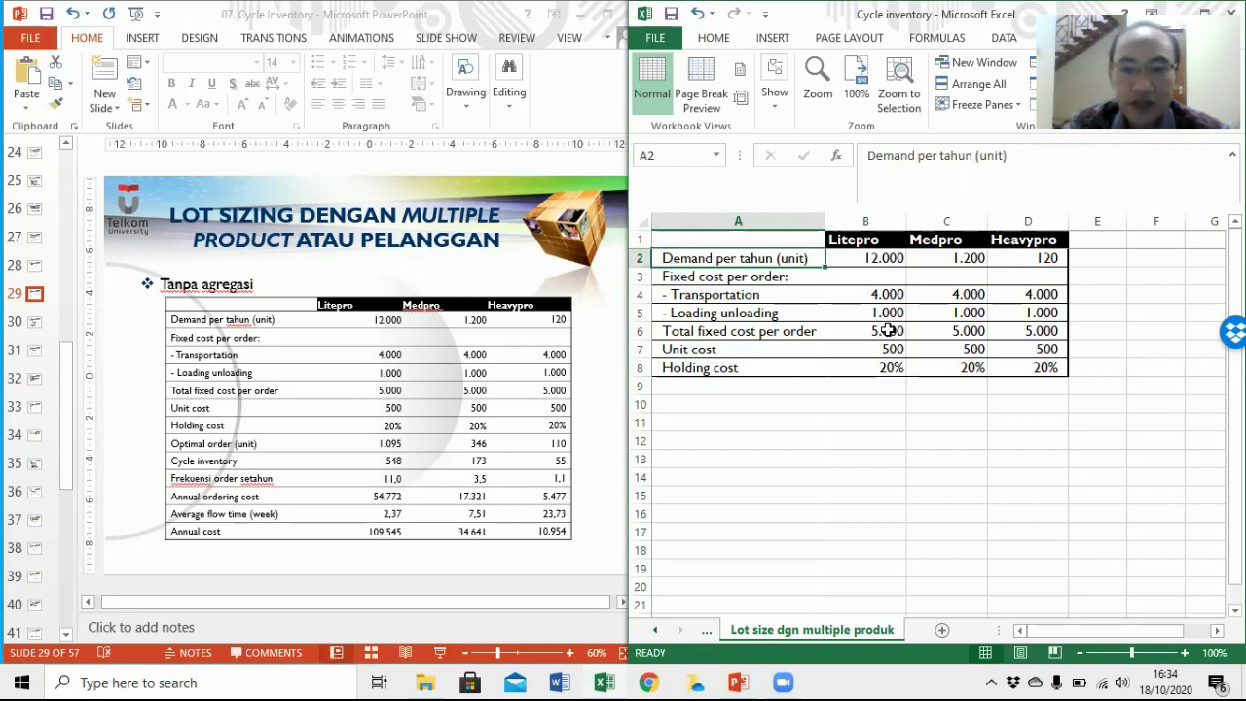
left_click(799, 347)
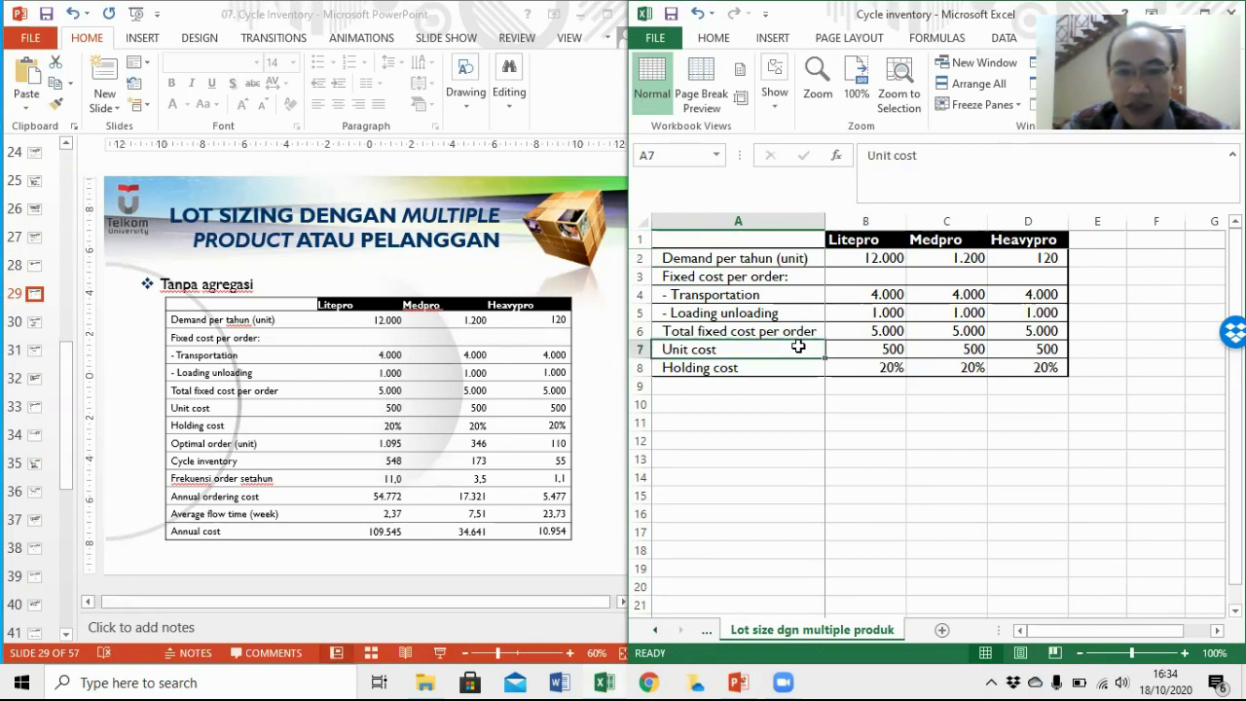
left_click(787, 366)
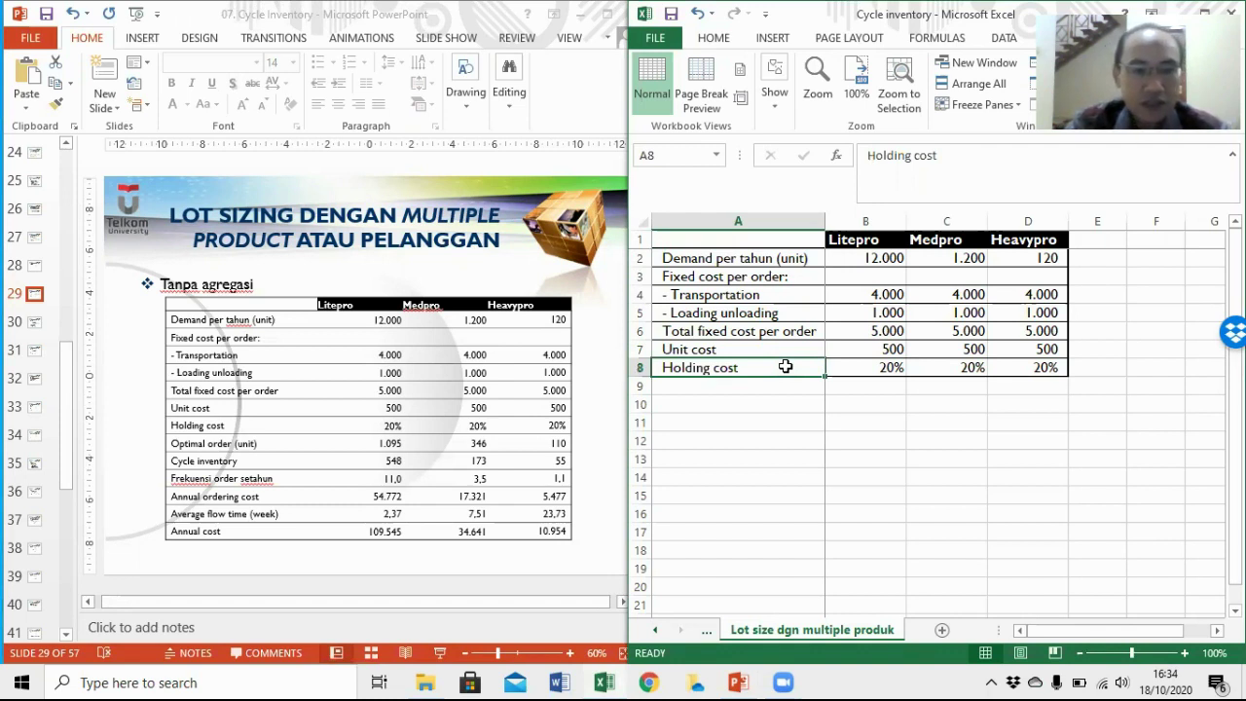
Label the first empty row below Holding cost, in A9, as "Optimal order (unit)"
left_click(740, 390)
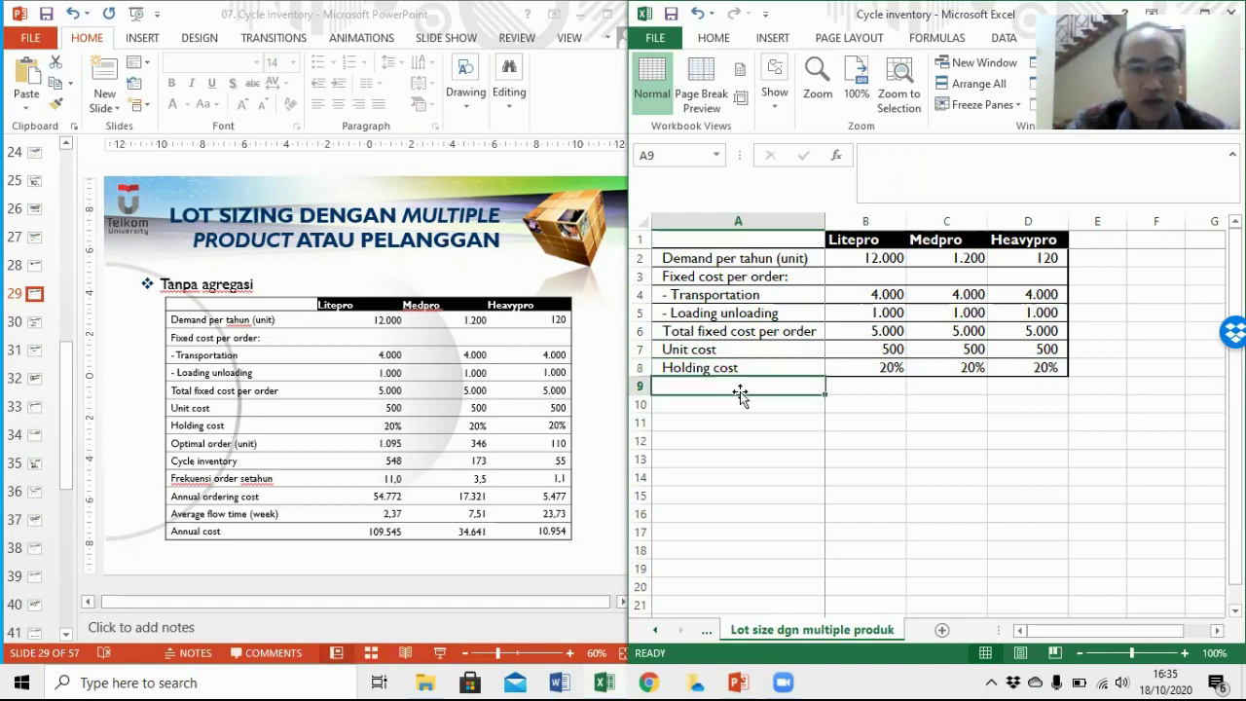
type("Optima")
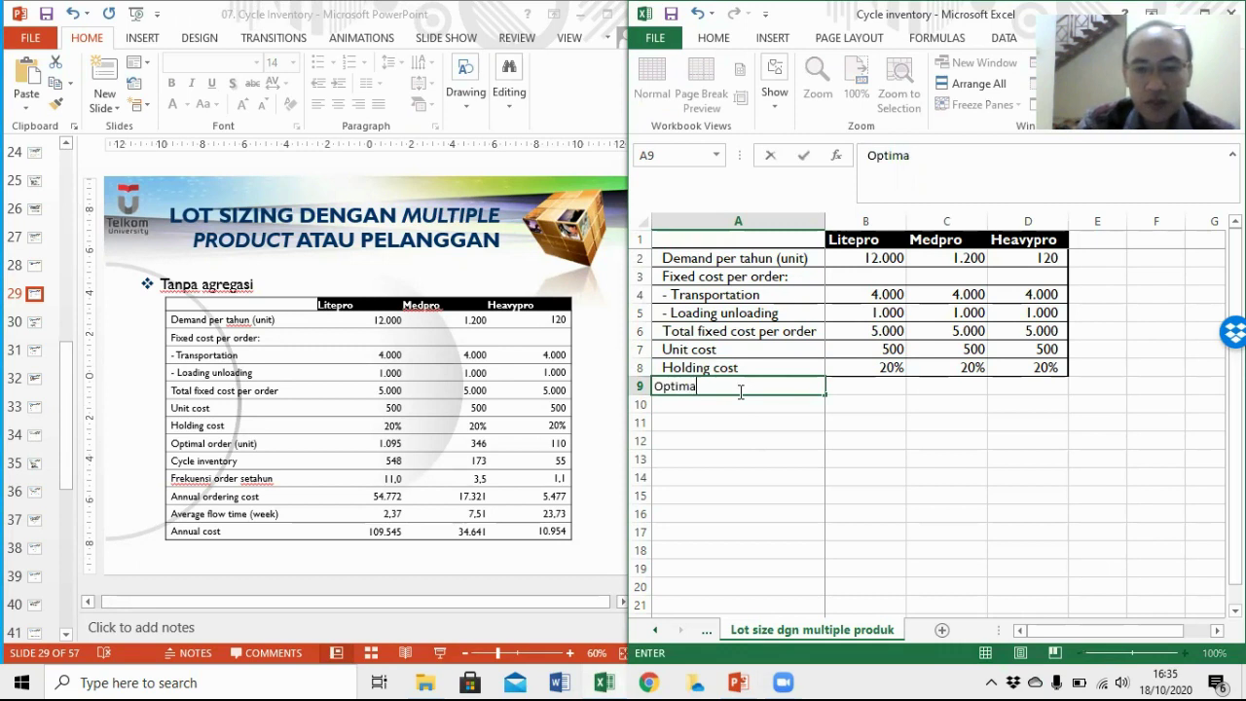
type("l ")
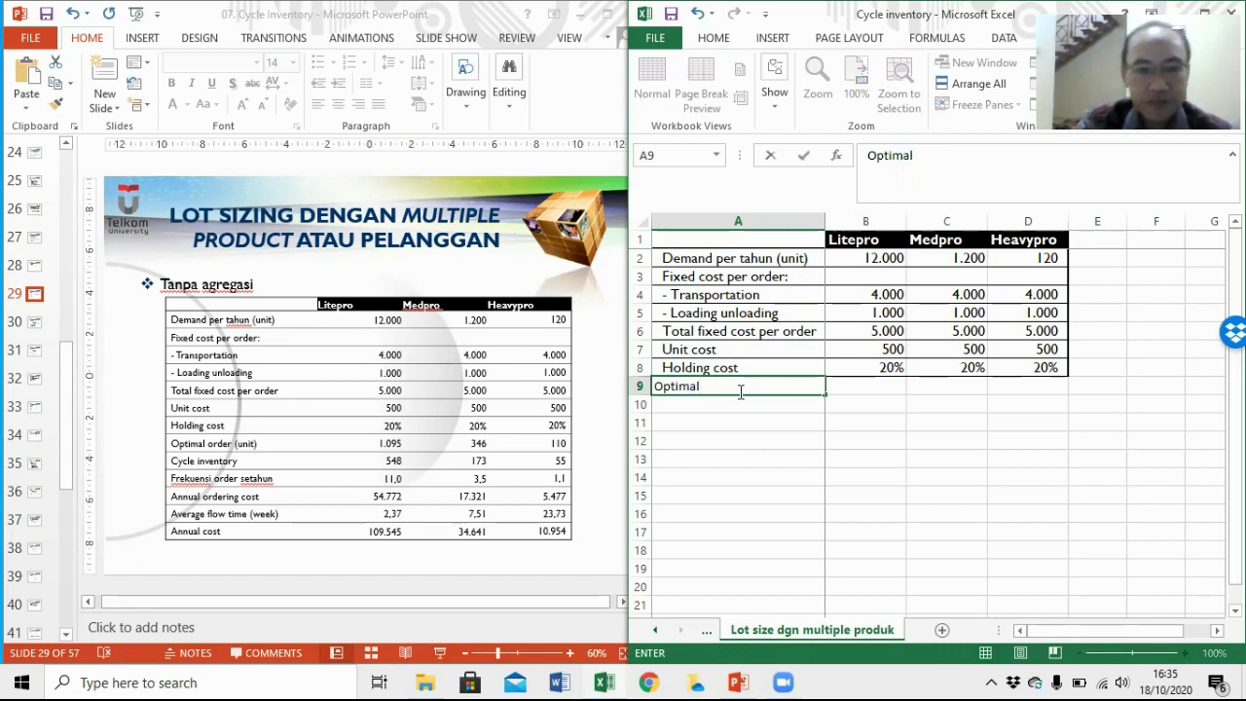
type("masing-")
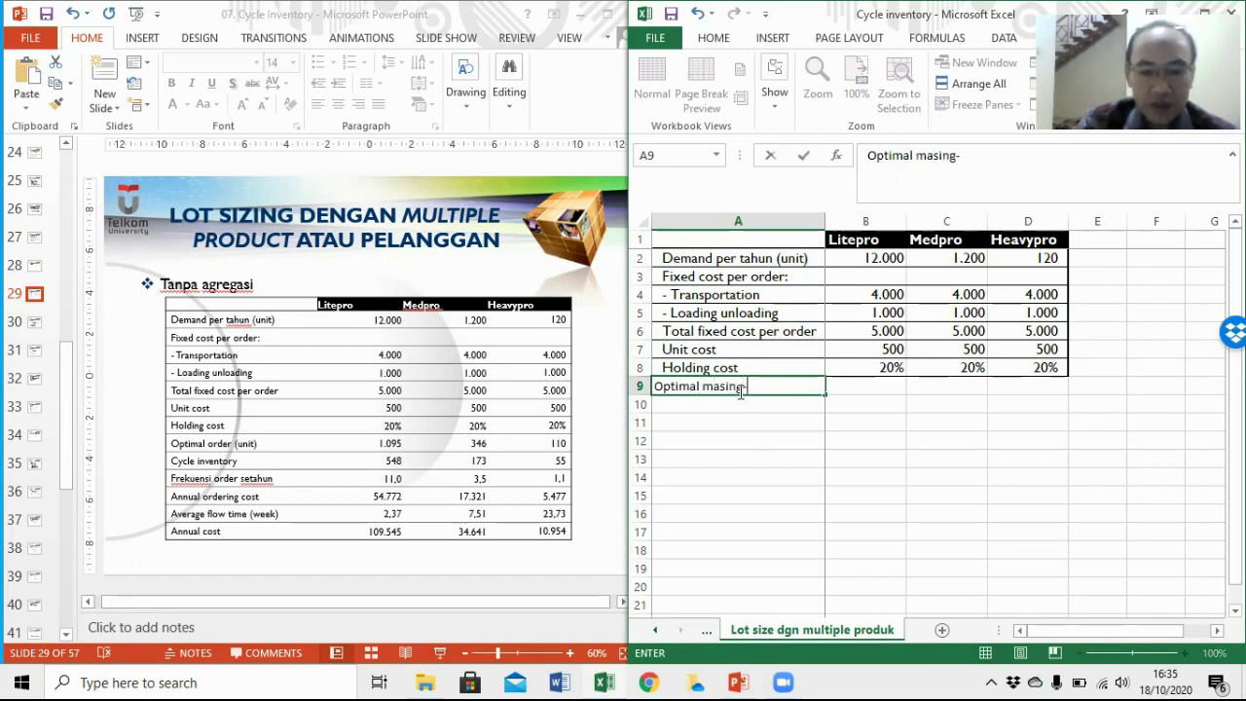
key("BackSpace")
key("BackSpace")
key("BackSpace")
key("BackSpace")
key("BackSpace")
key("BackSpace")
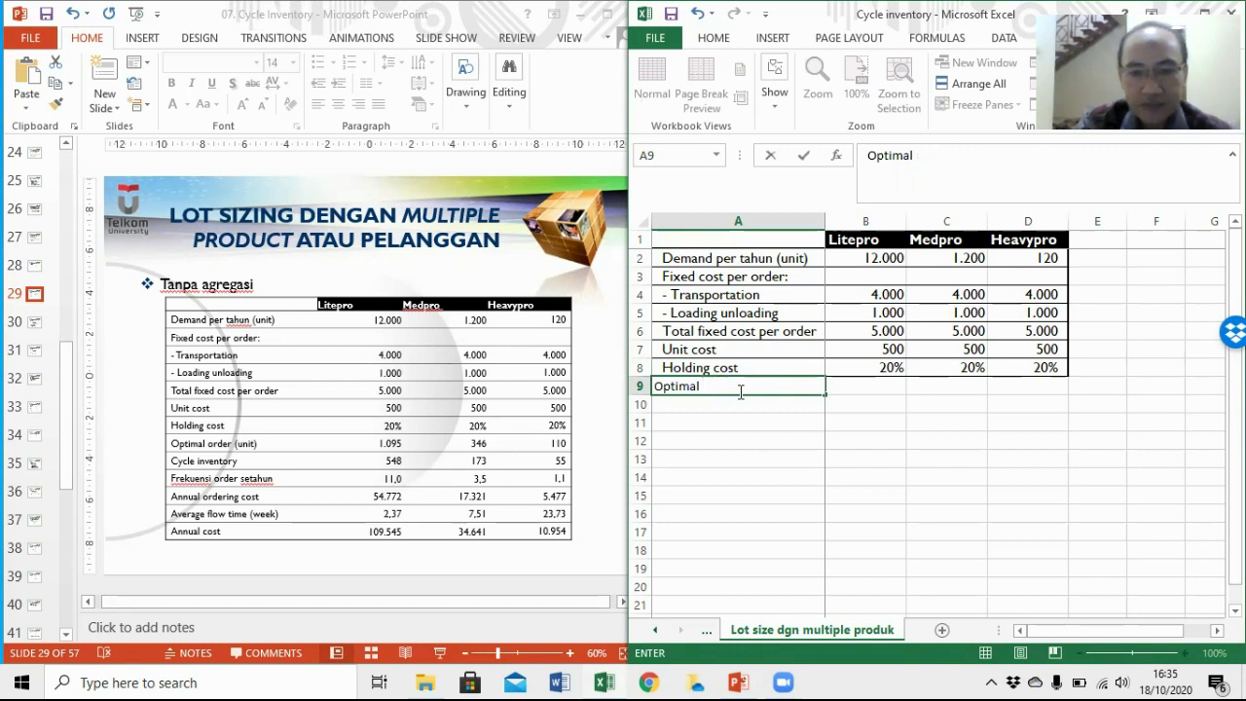
type("order p")
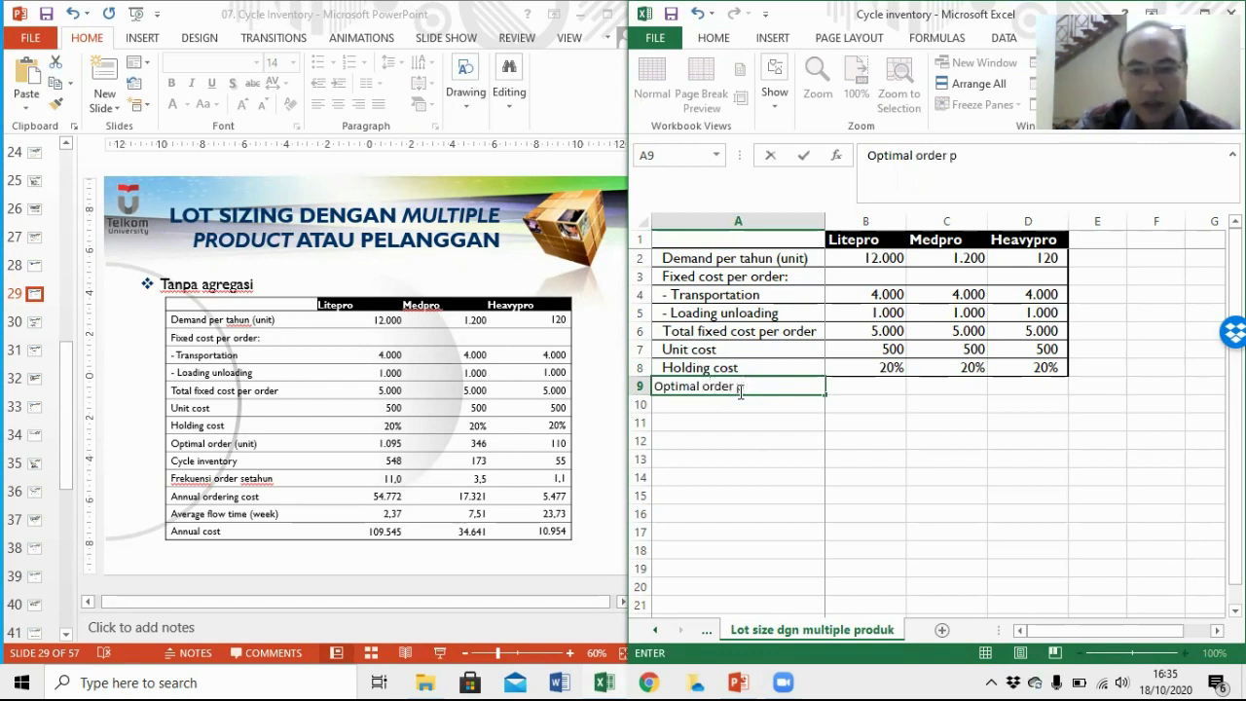
key("BackSpace")
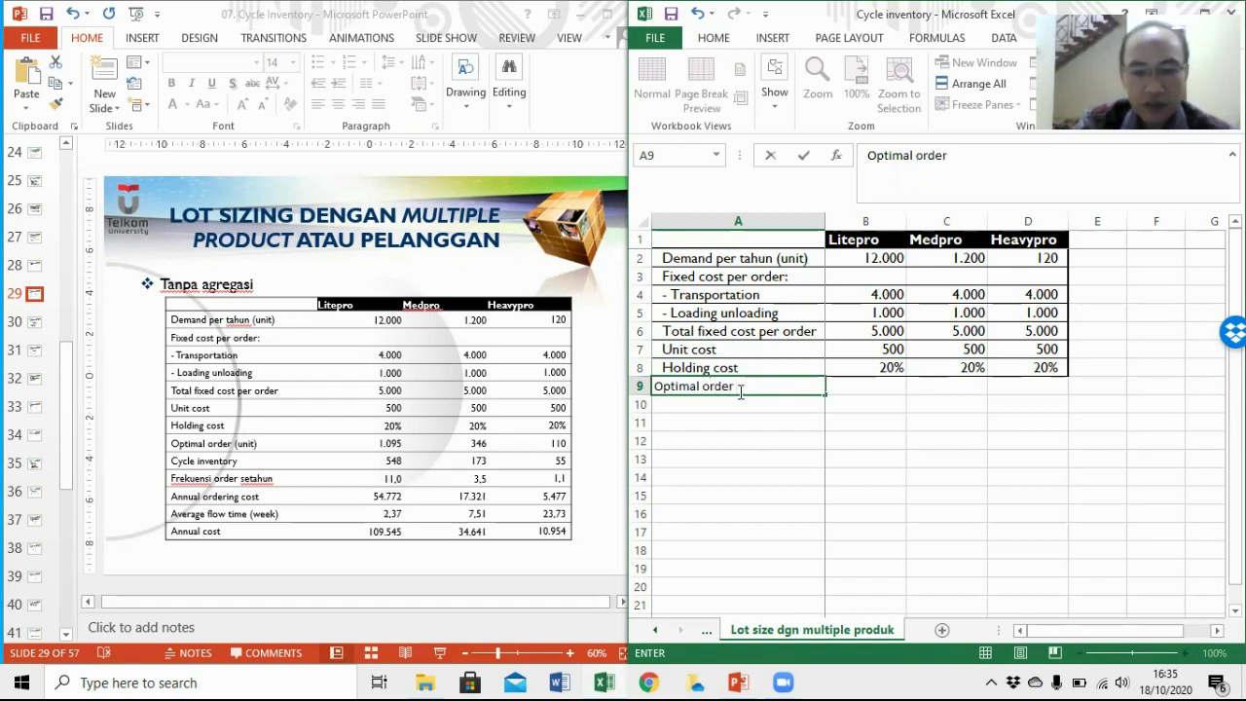
type("(uni")
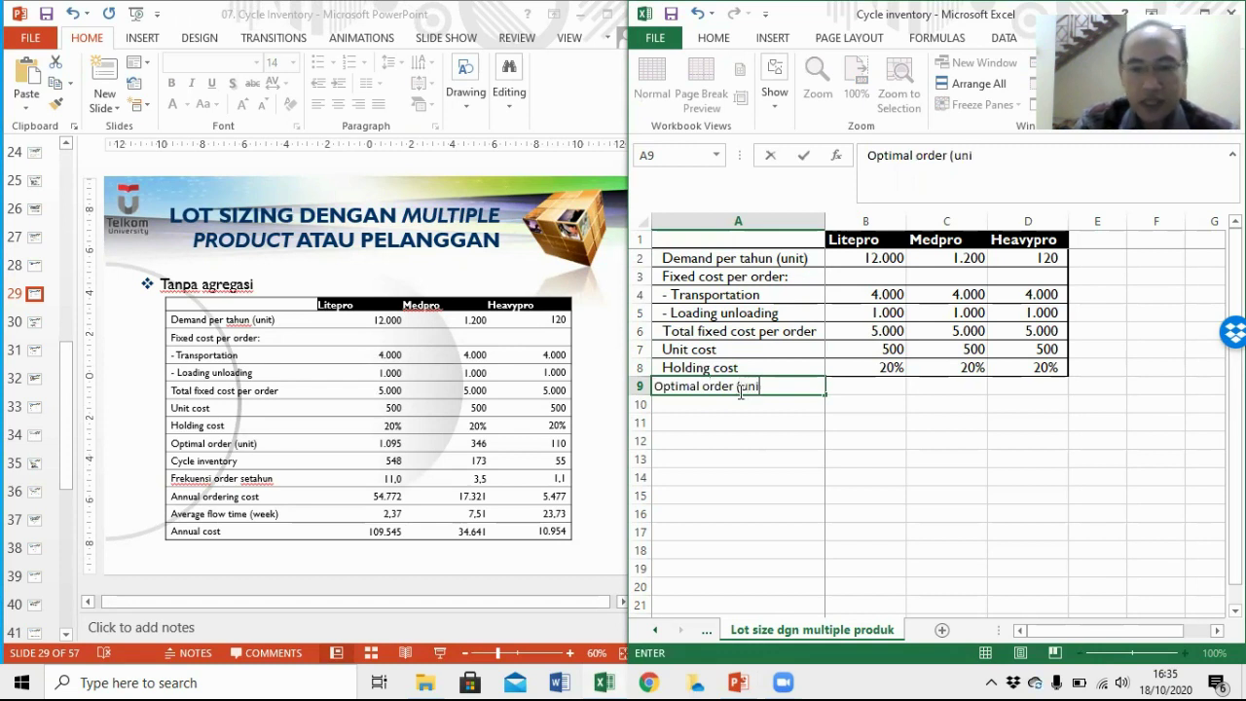
type("t)")
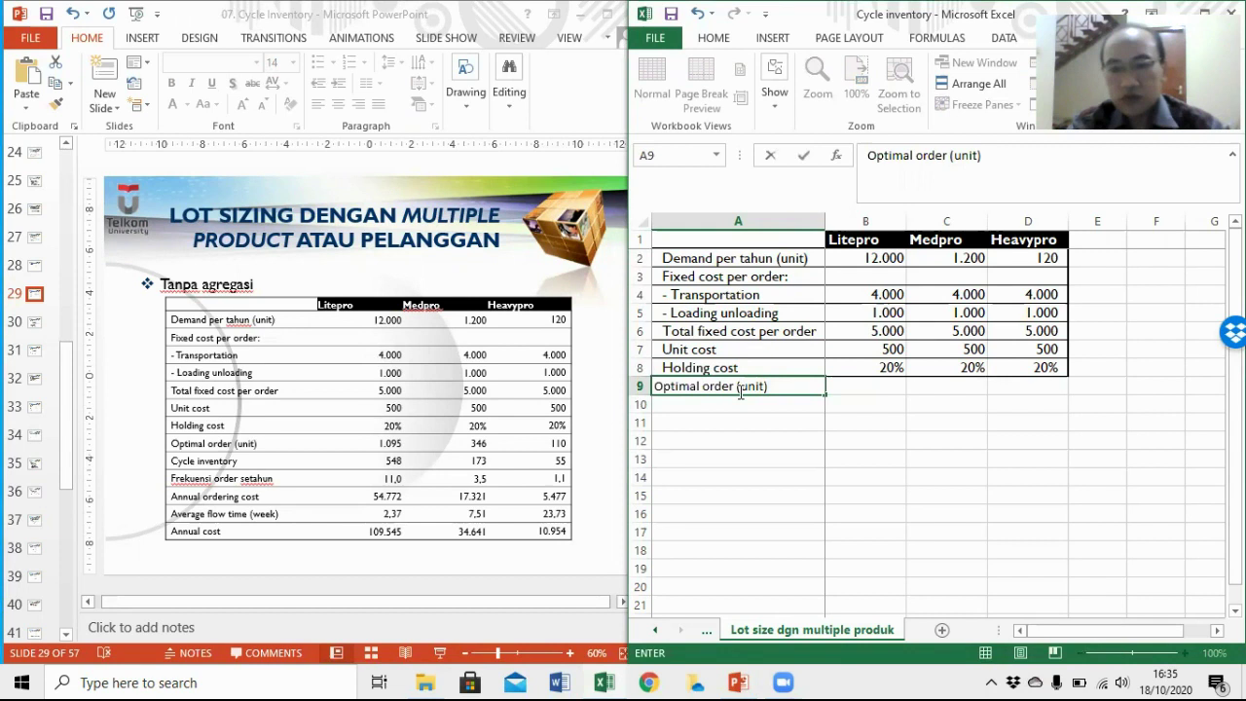
key("Tab")
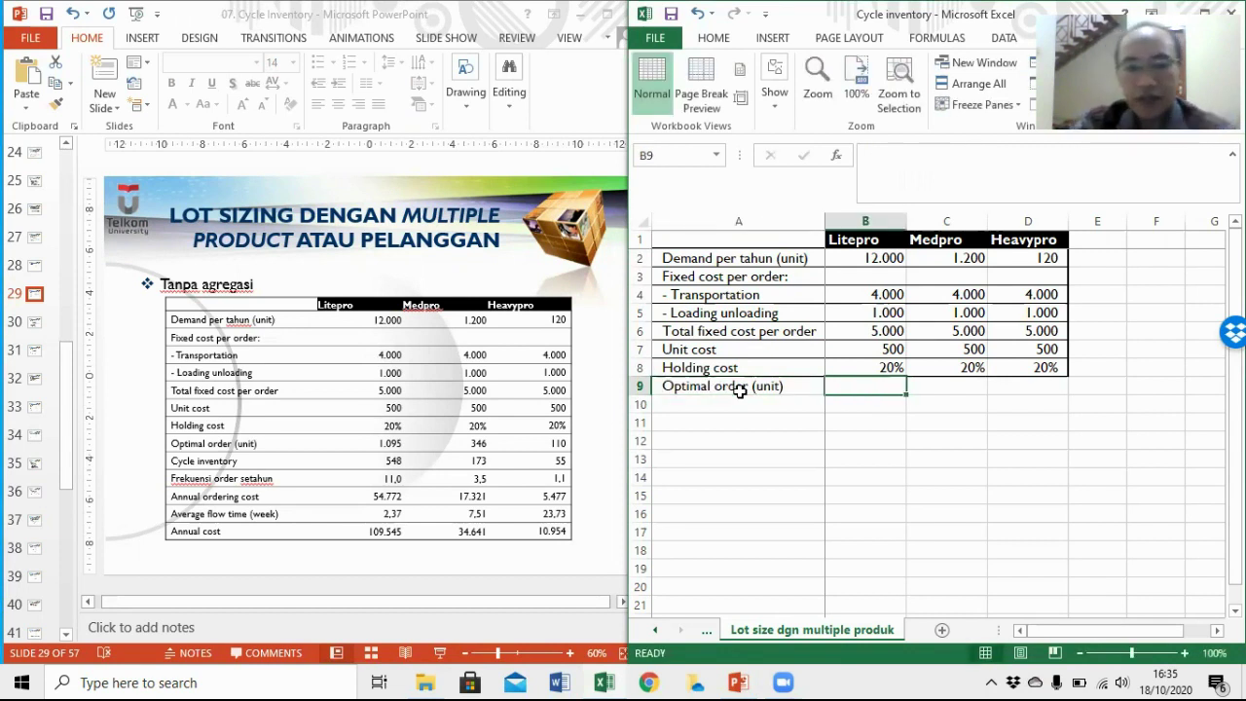
Write the Litepro optimal order formula in B9 as =sqrt(2*B6*B2)/(B8*B7)), using fixed cost, demand, holding cost and unit cost
type("=")
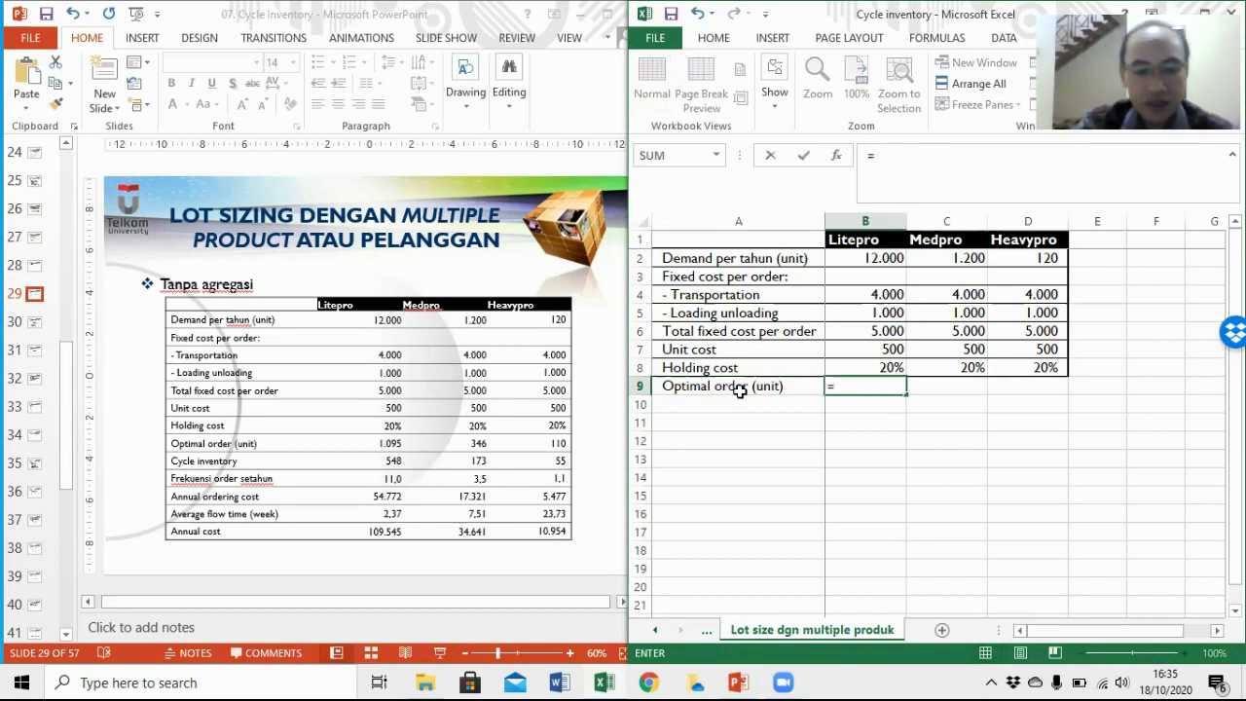
type("sqrt")
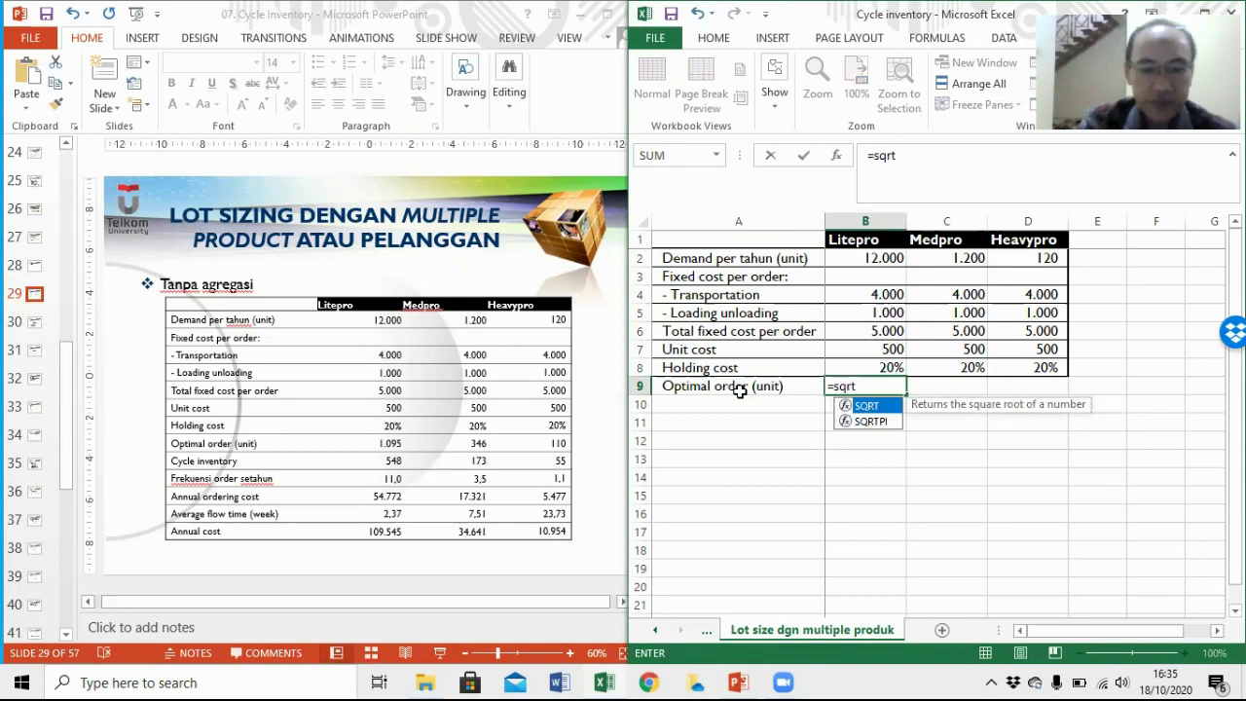
type("(")
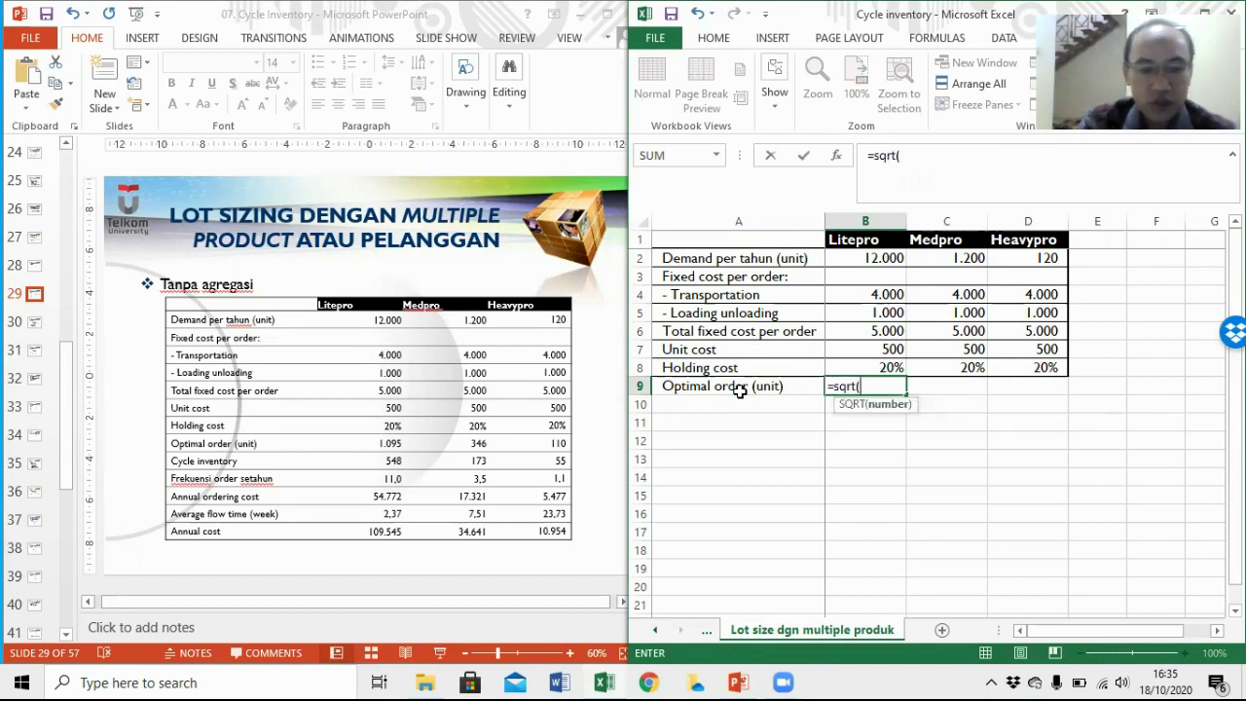
type("2*")
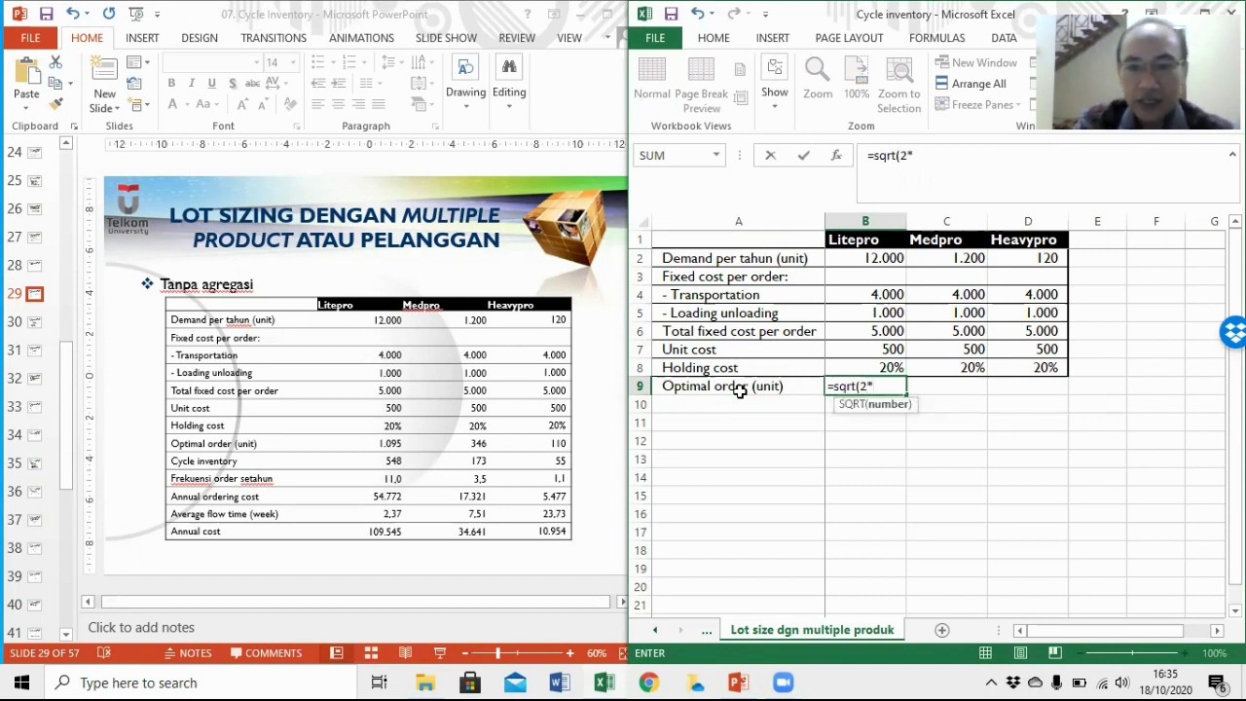
left_click(889, 330)
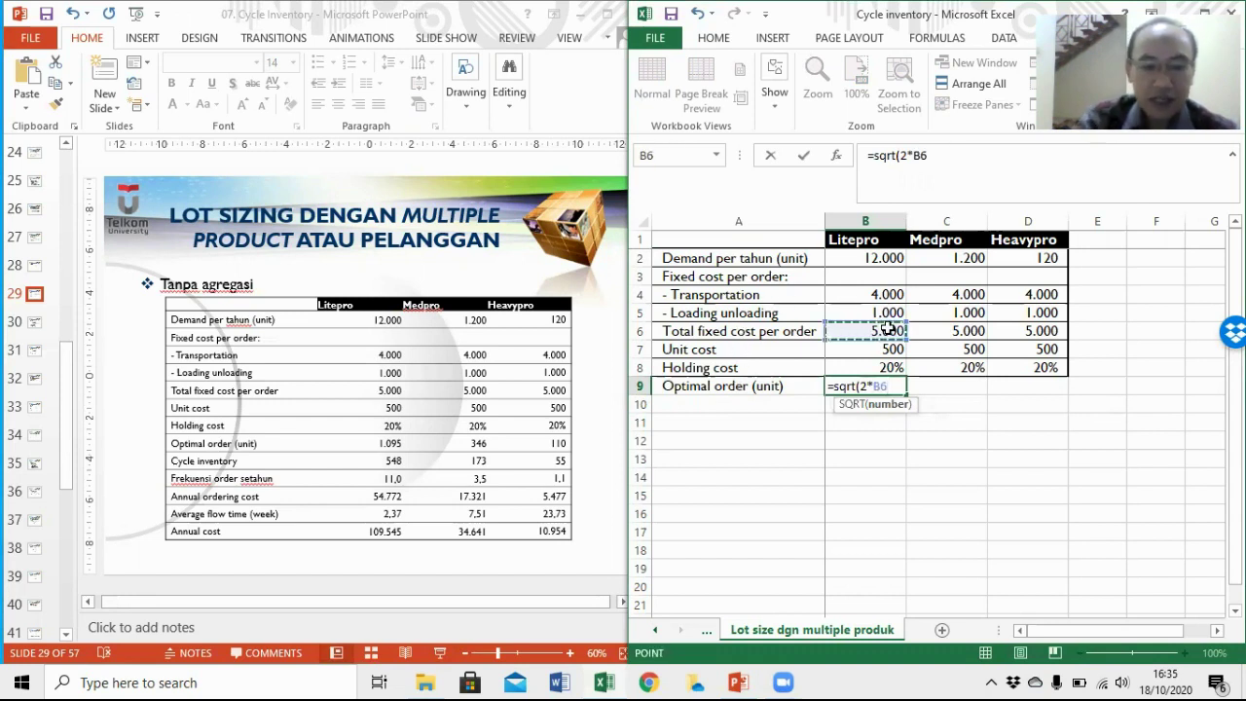
type("*")
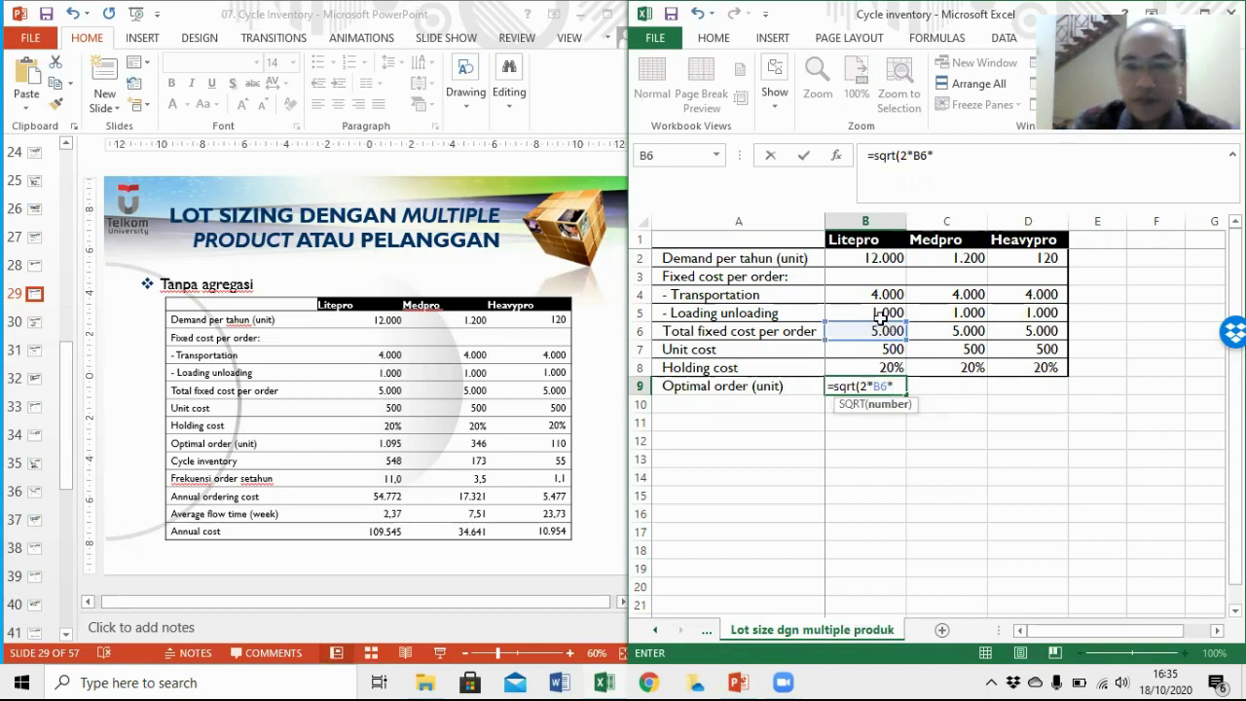
left_click(866, 258)
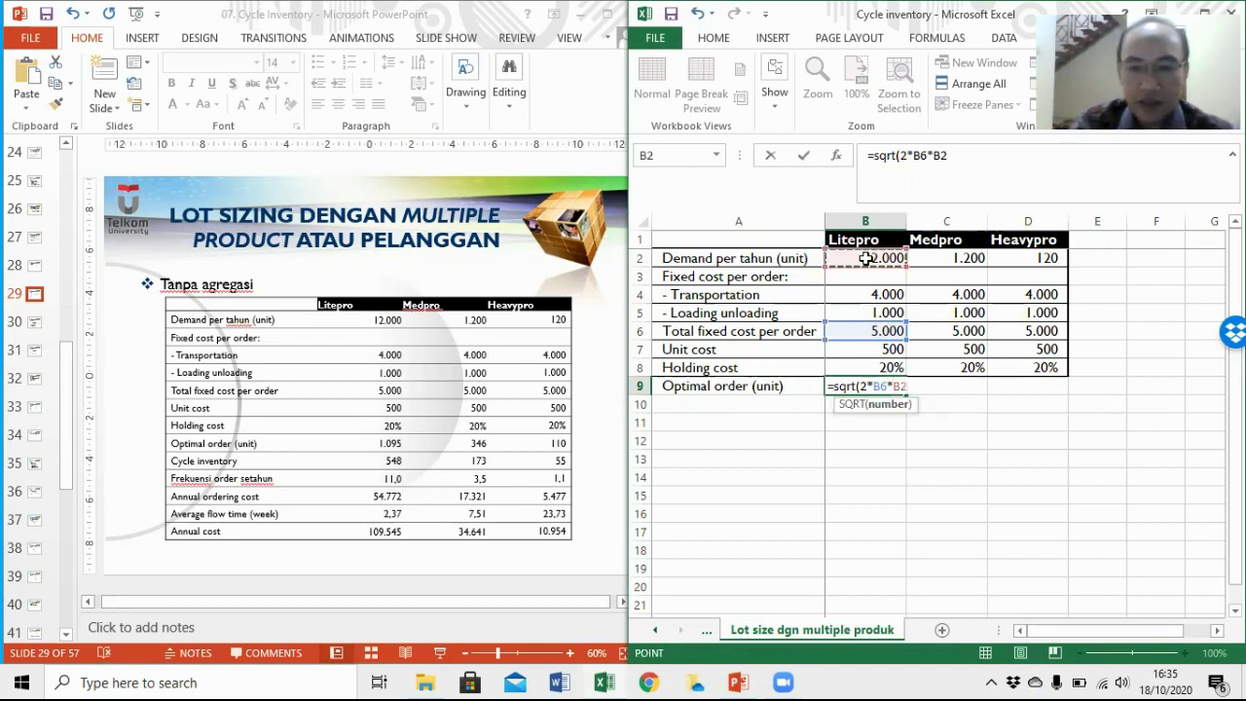
type(")/")
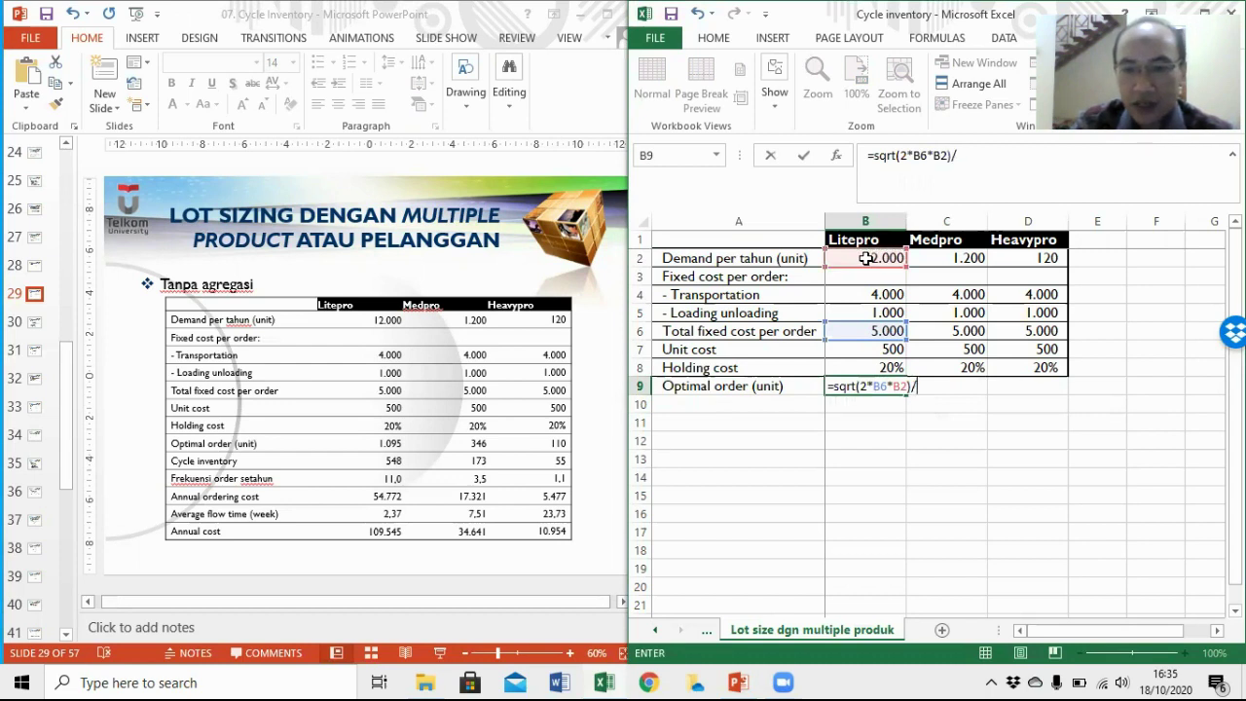
type("(")
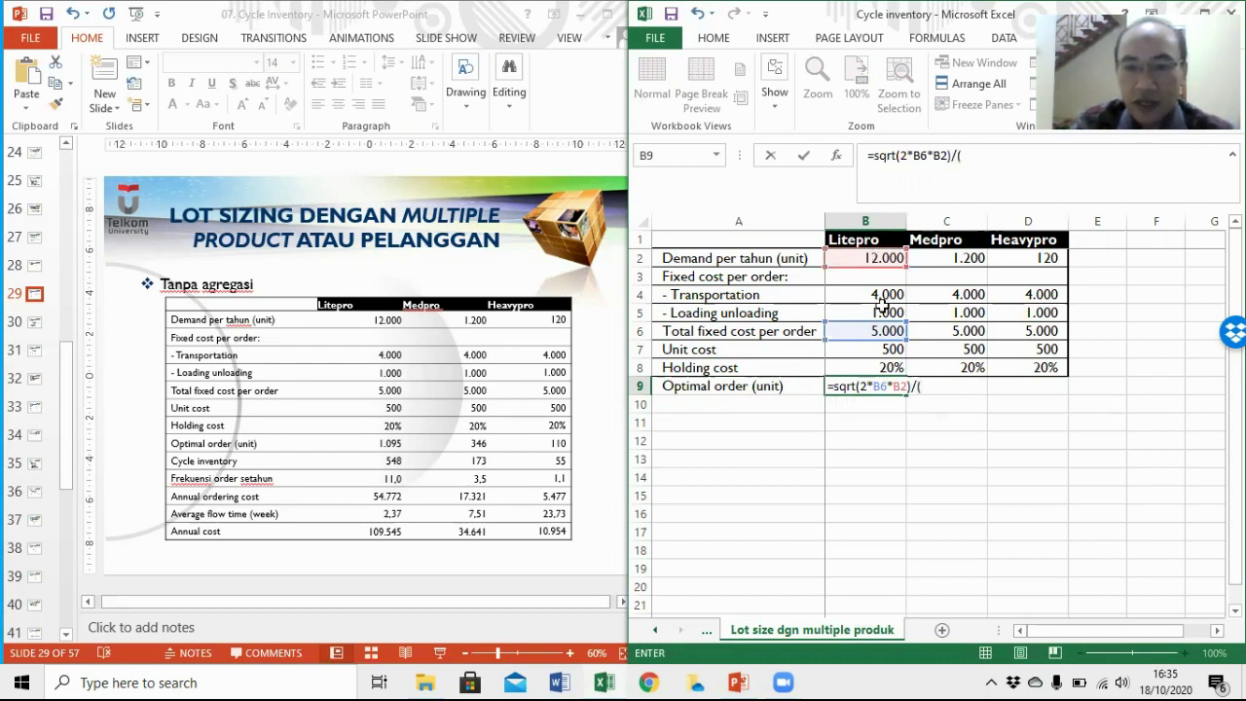
left_click(876, 368)
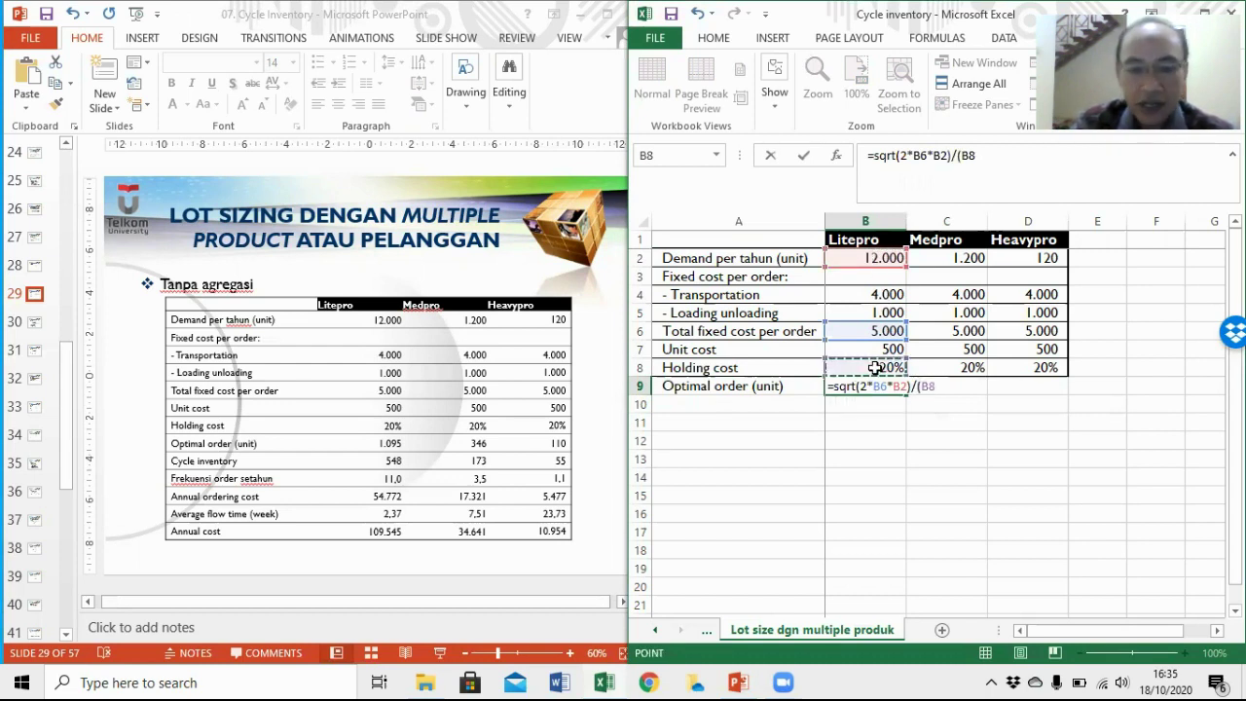
type("*")
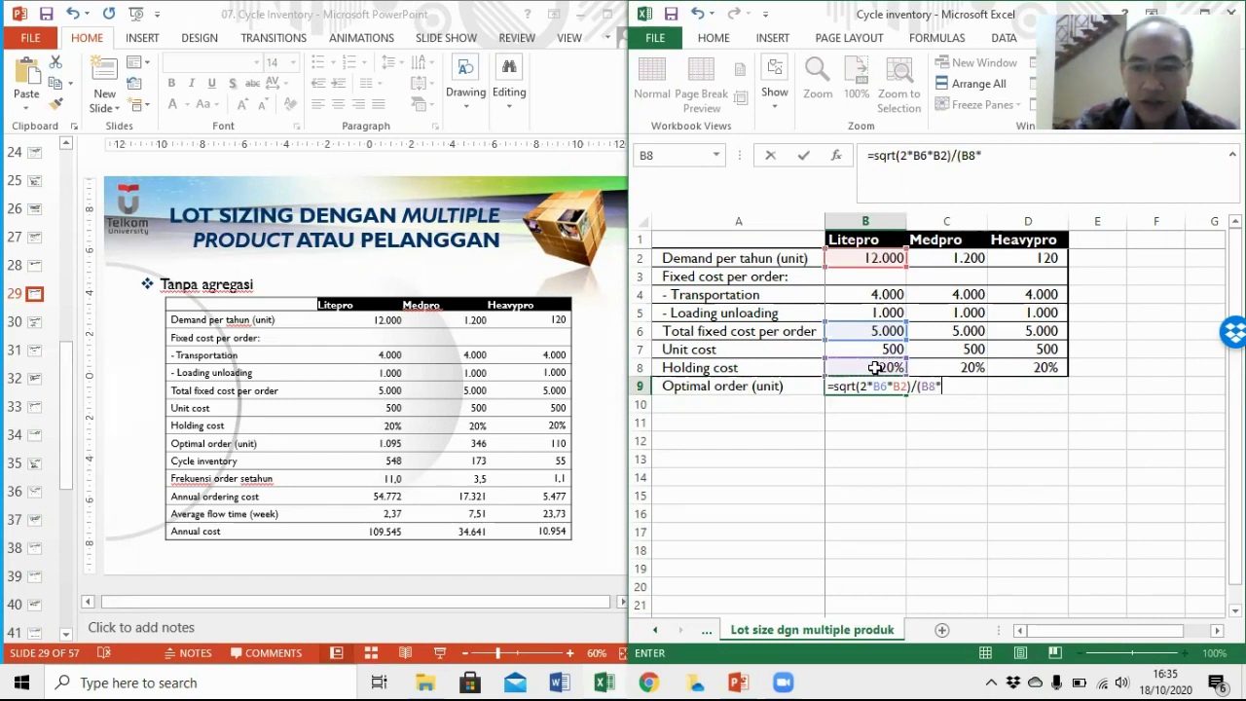
left_click(877, 353)
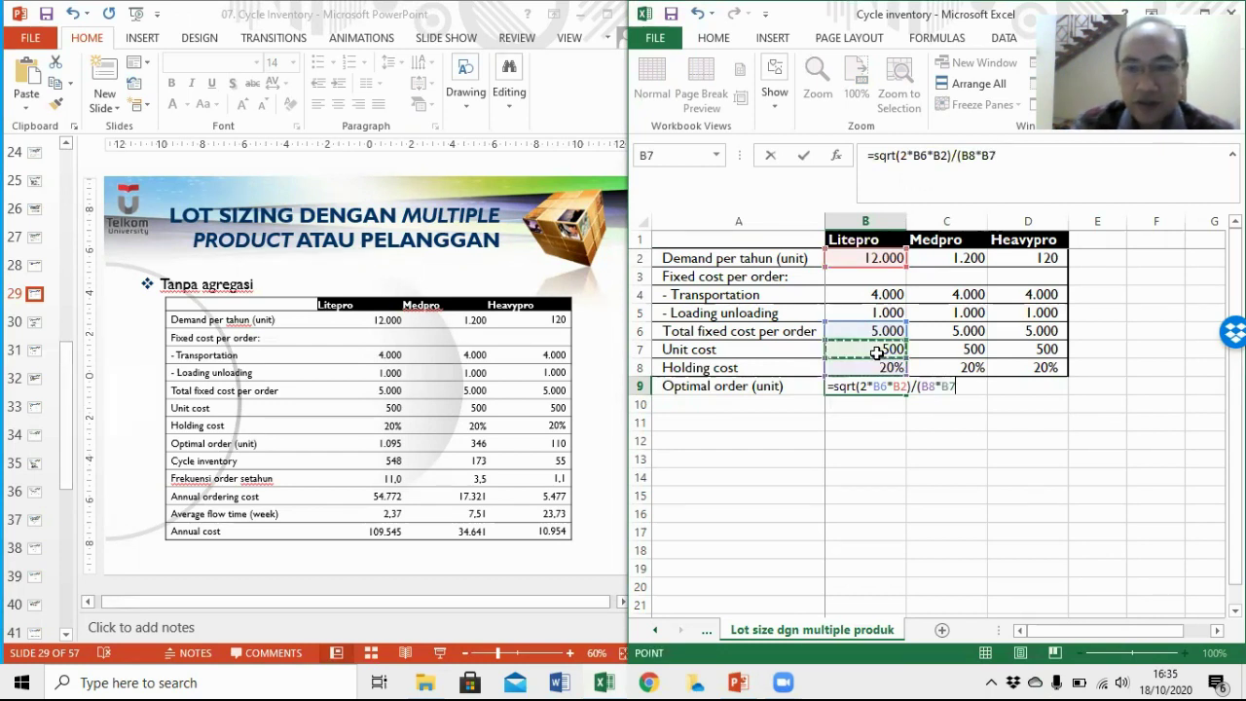
left_click(1006, 155)
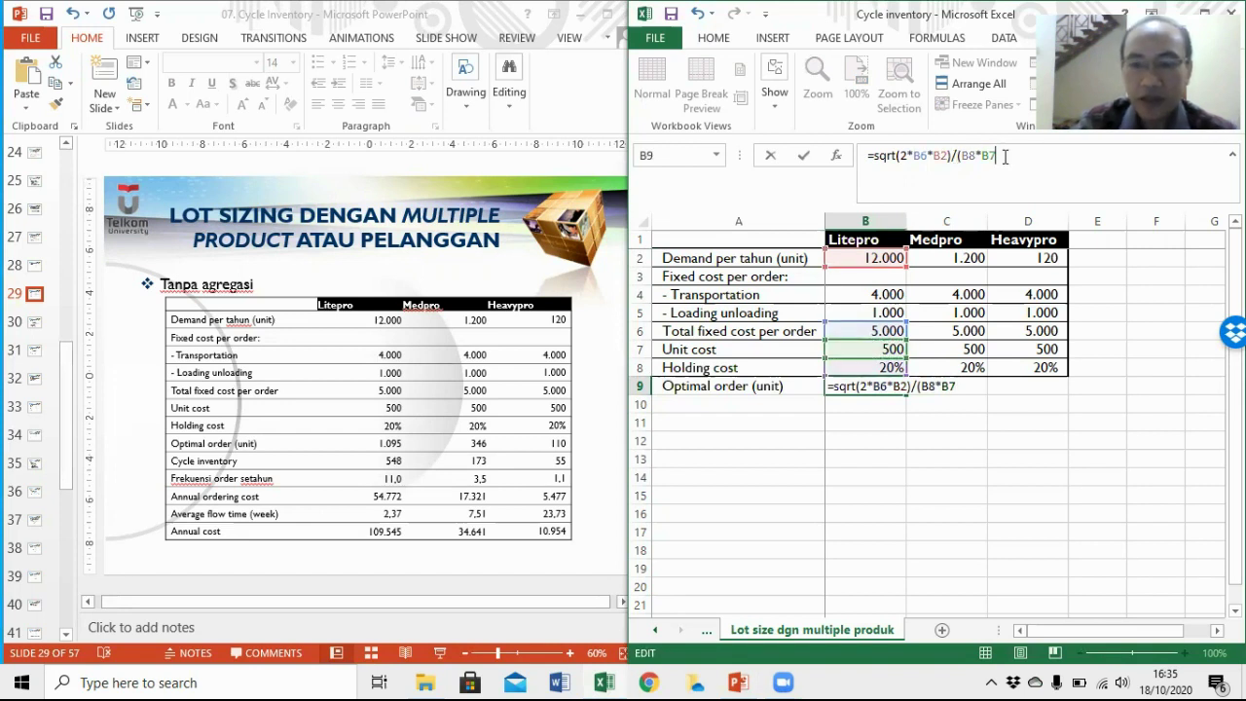
type("))")
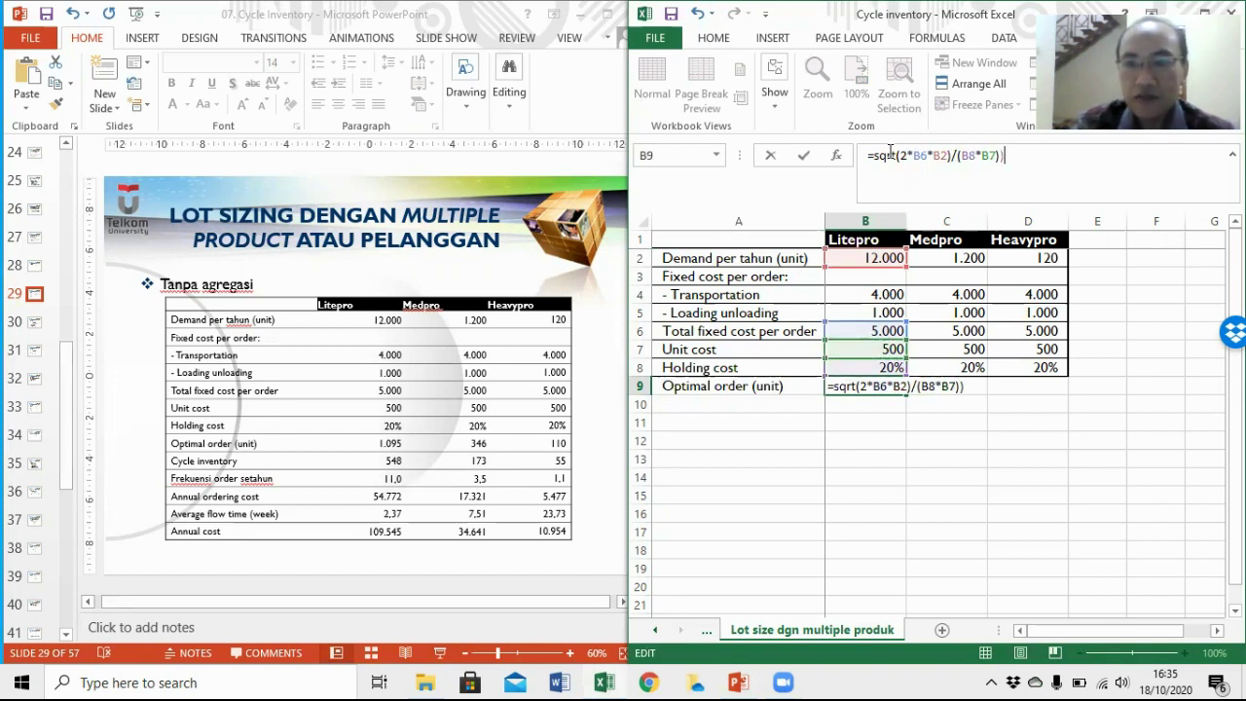
Add the missing opening parenthesis after sqrt so the B9 formula reads =SQRT((2*B6*B2)/(B8*B7)), and commit it
left_click(893, 156)
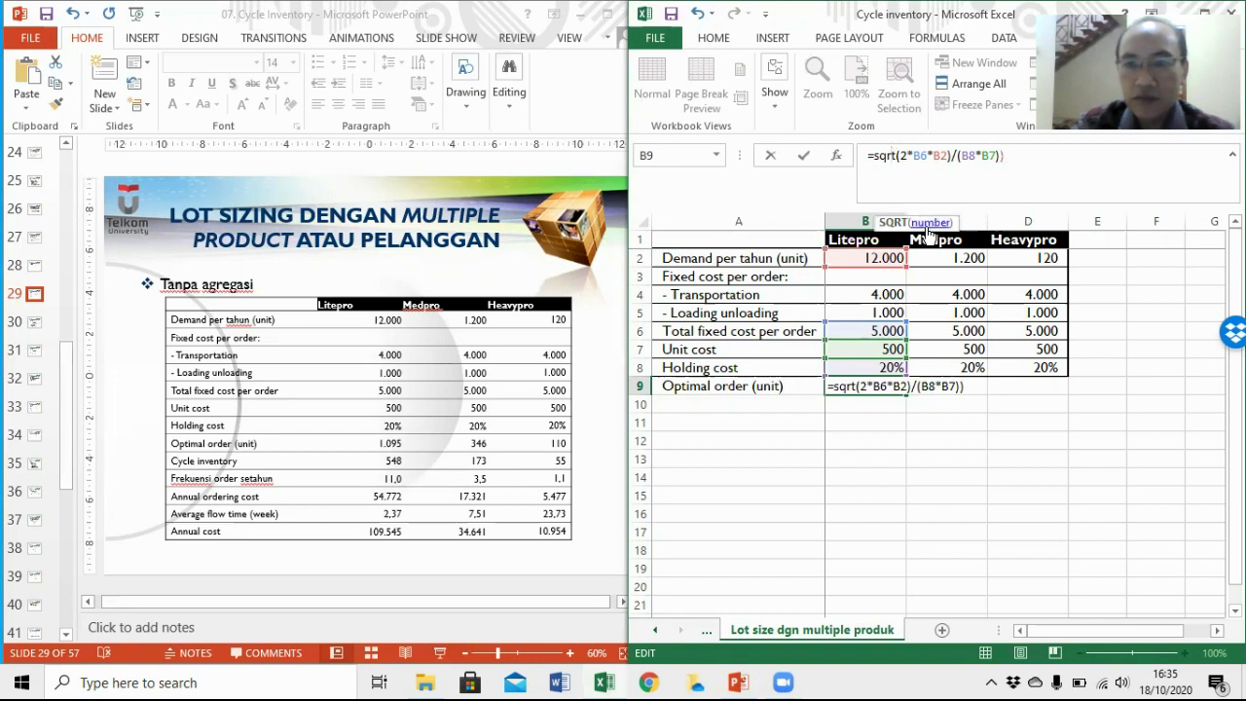
type("(")
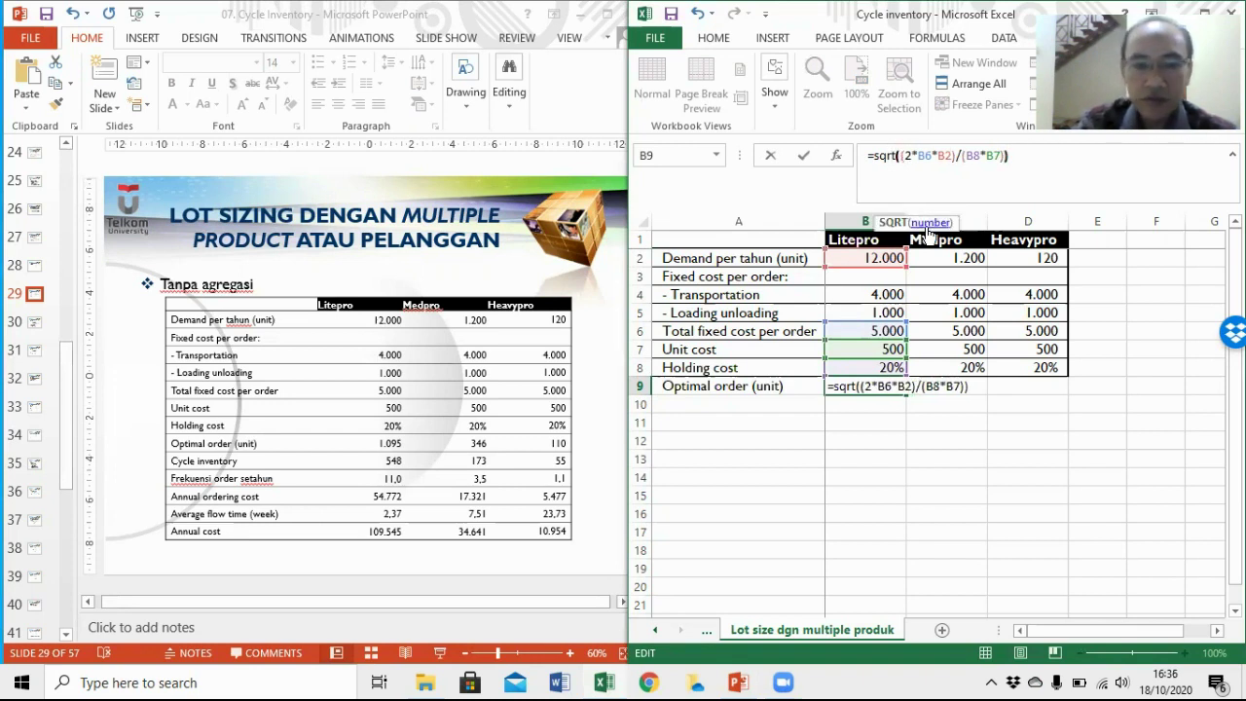
key("Right")
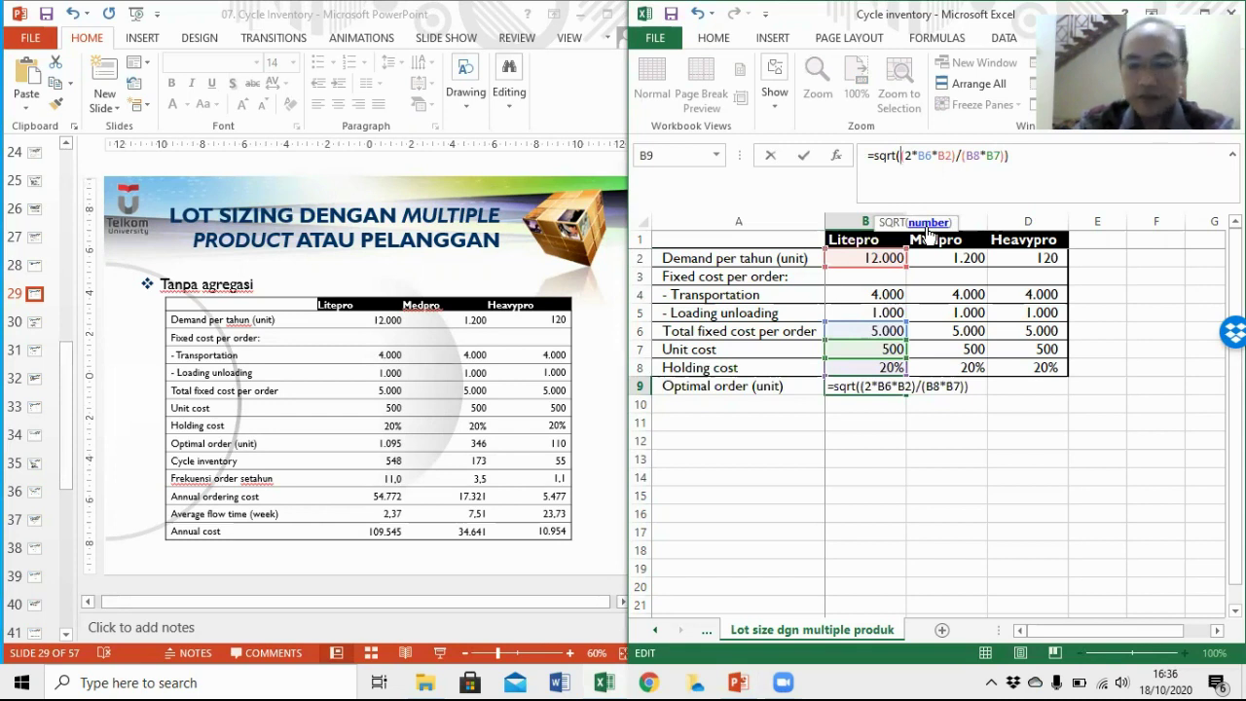
key("Return")
Apply the comma number style to the Litepro optimal order in B9
key("Up")
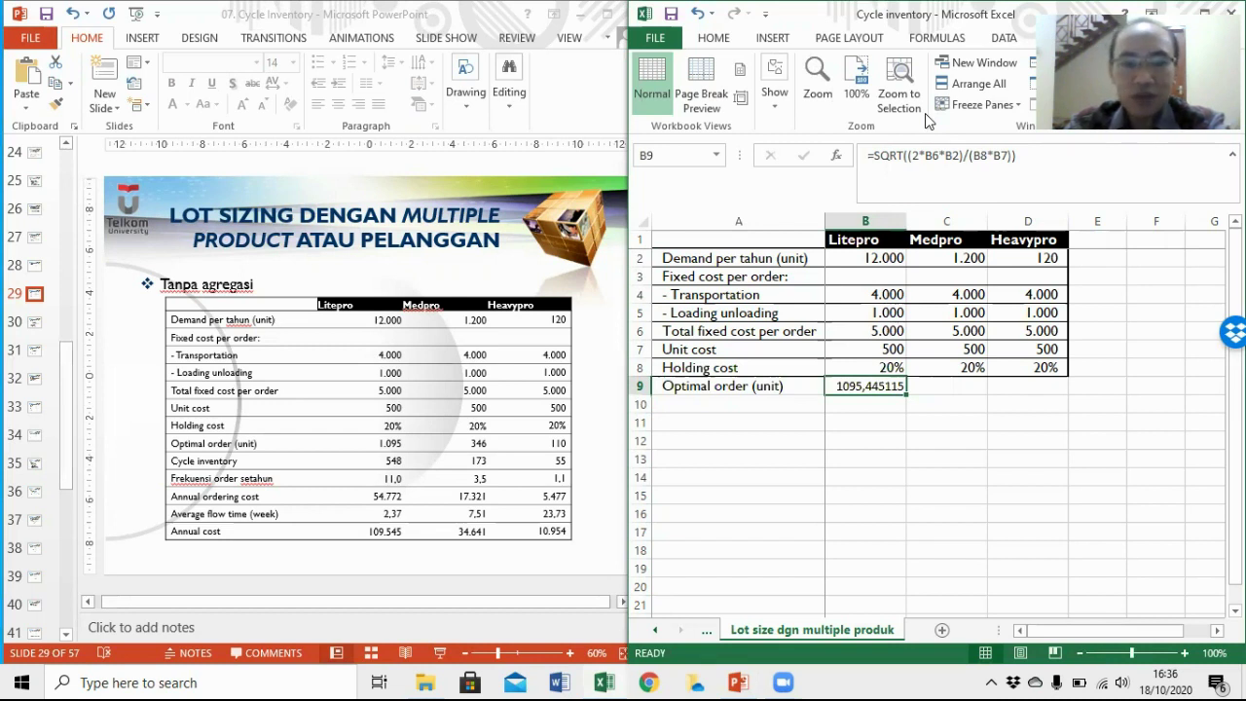
left_click(721, 41)
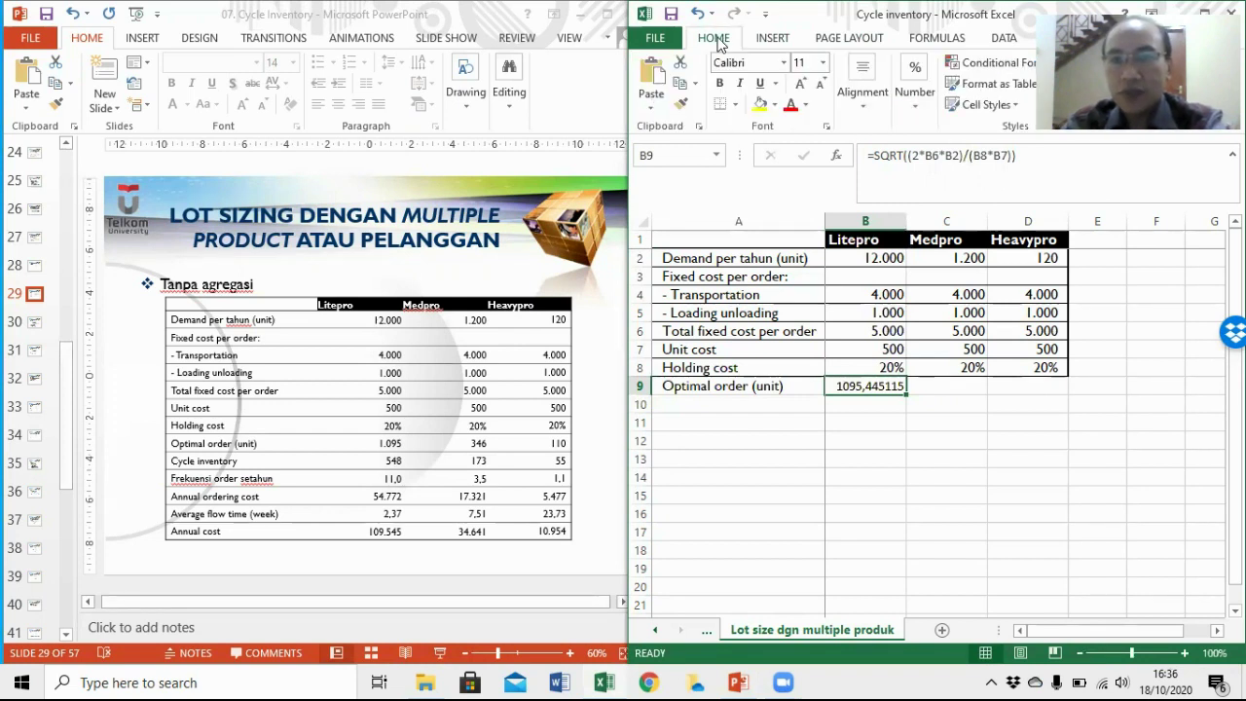
left_click(923, 105)
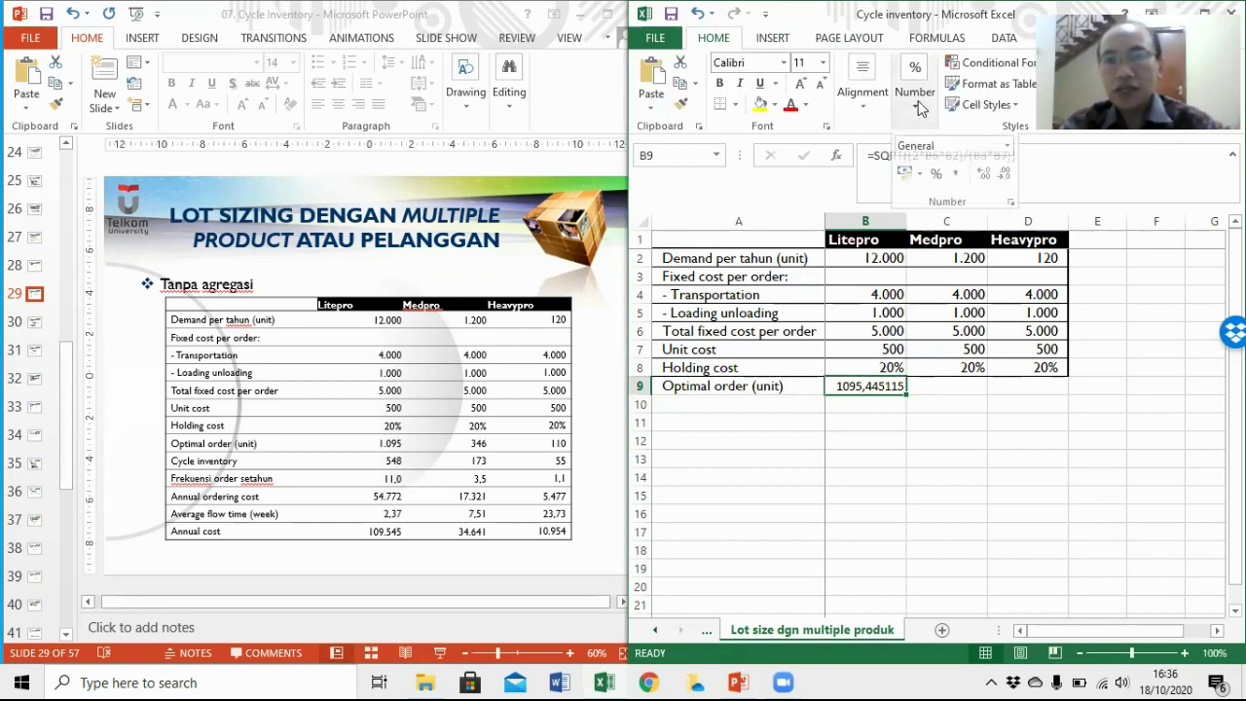
left_click(956, 181)
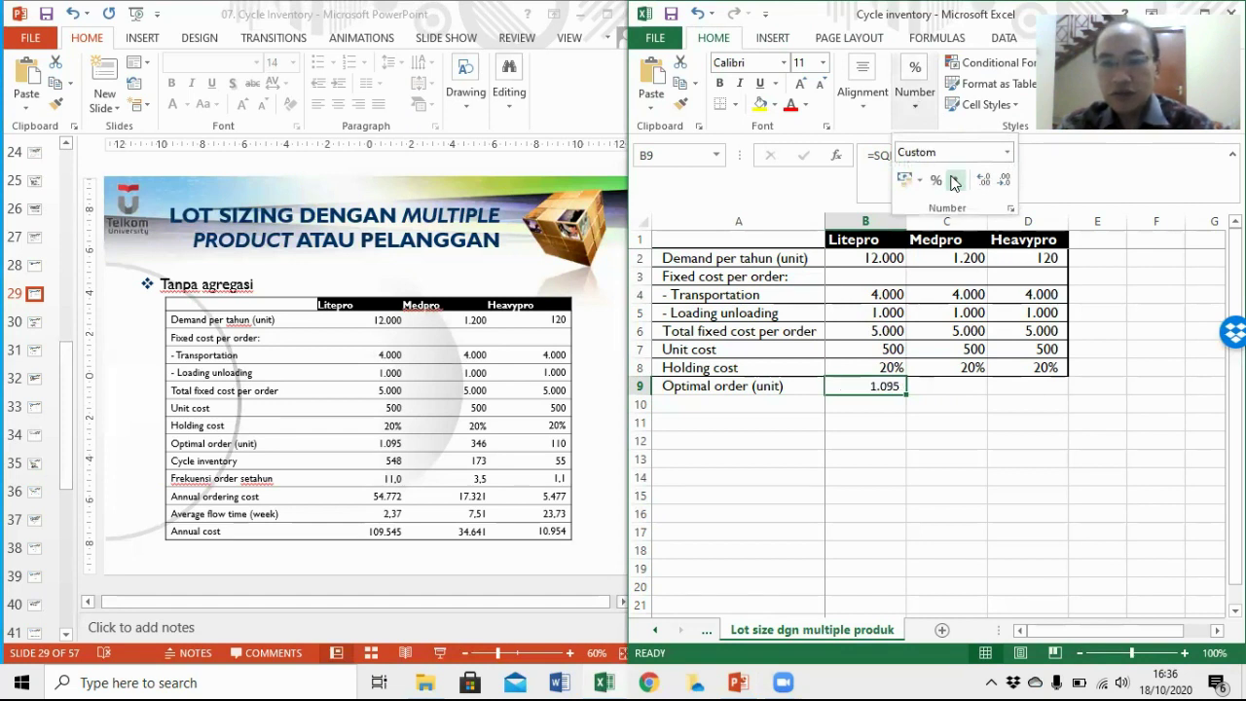
Copy the Litepro optimal order formula from B9 across to Medpro and Heavypro in C9:D9
left_click(894, 394)
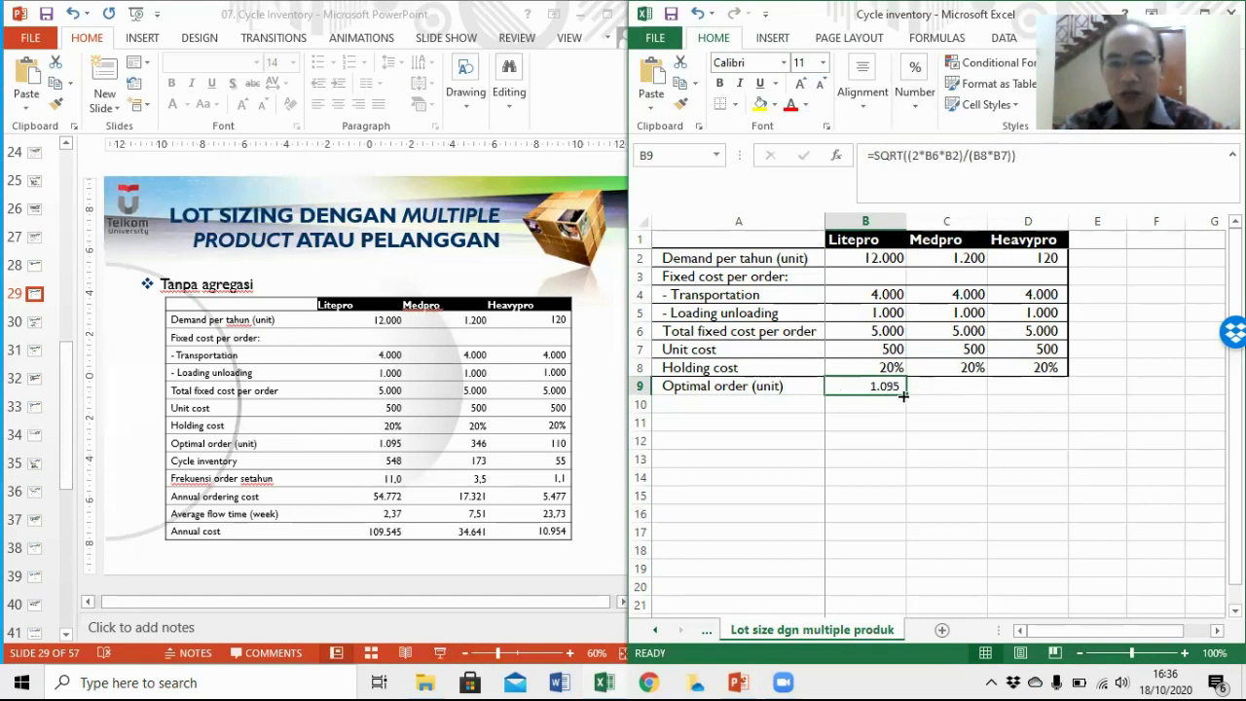
left_click_drag(904, 394, 1033, 394)
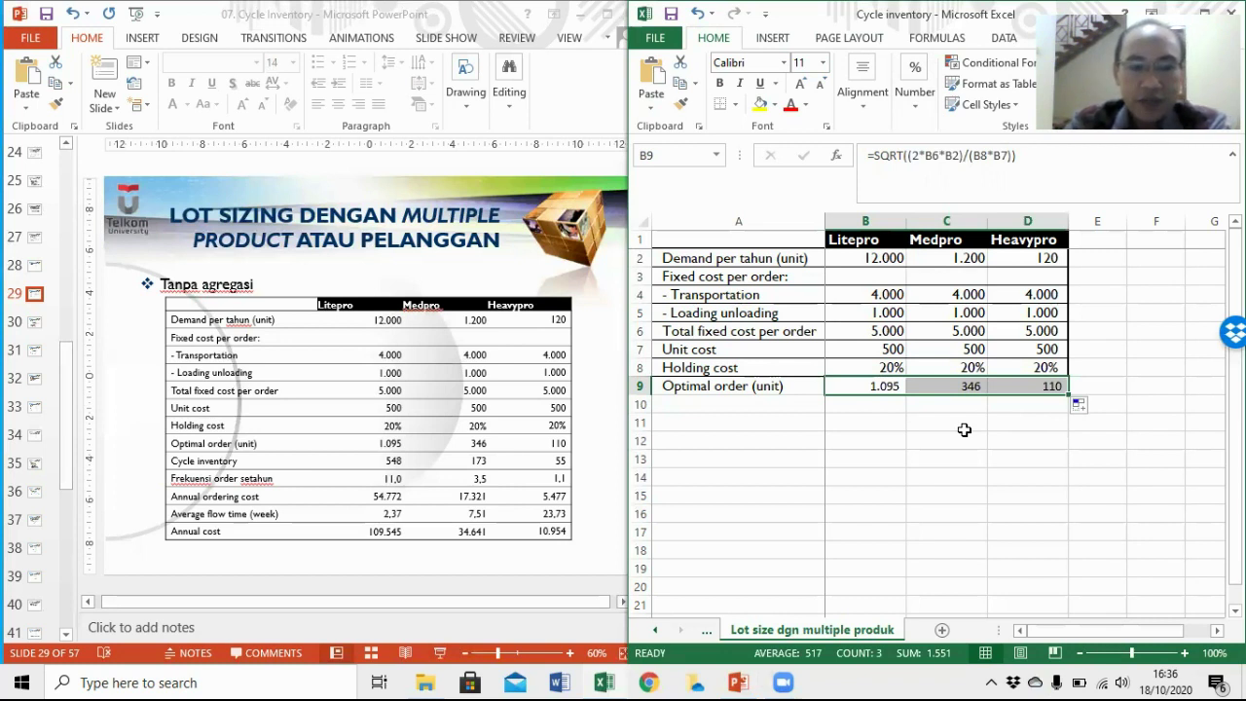
Label the first empty row below Optimal order, in A10, as "Cycle inventory"
left_click(751, 401)
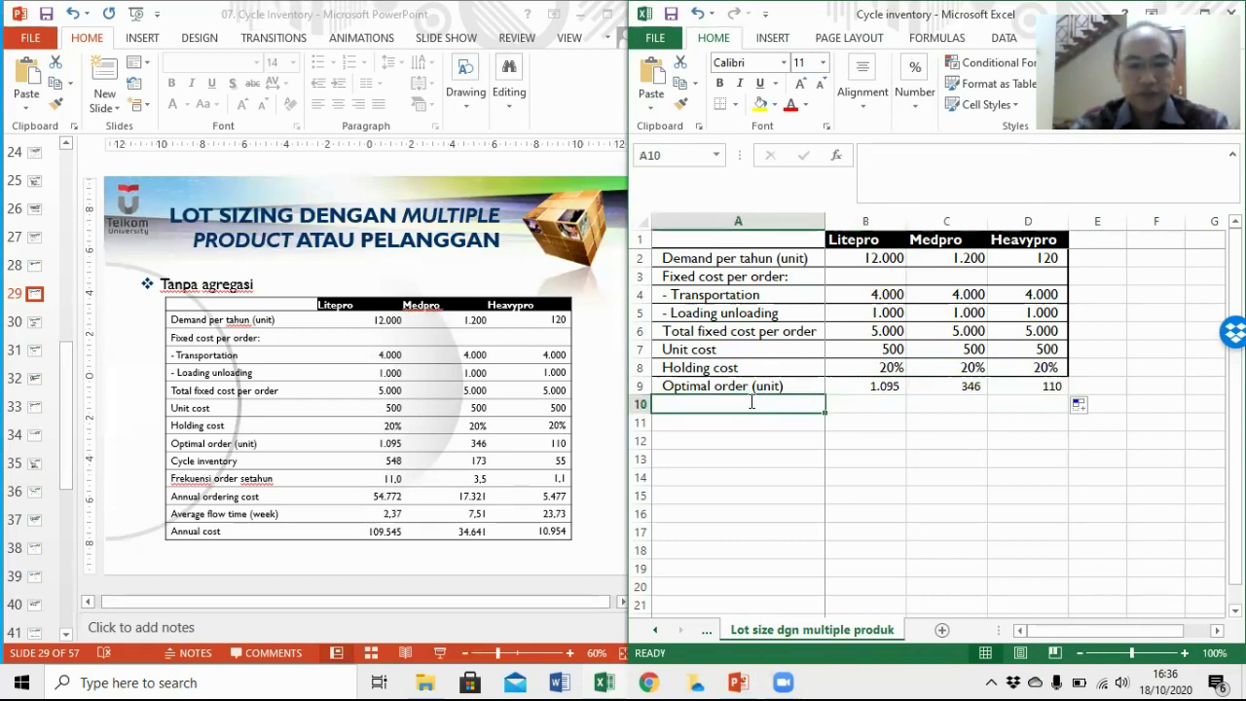
type("Cycle in")
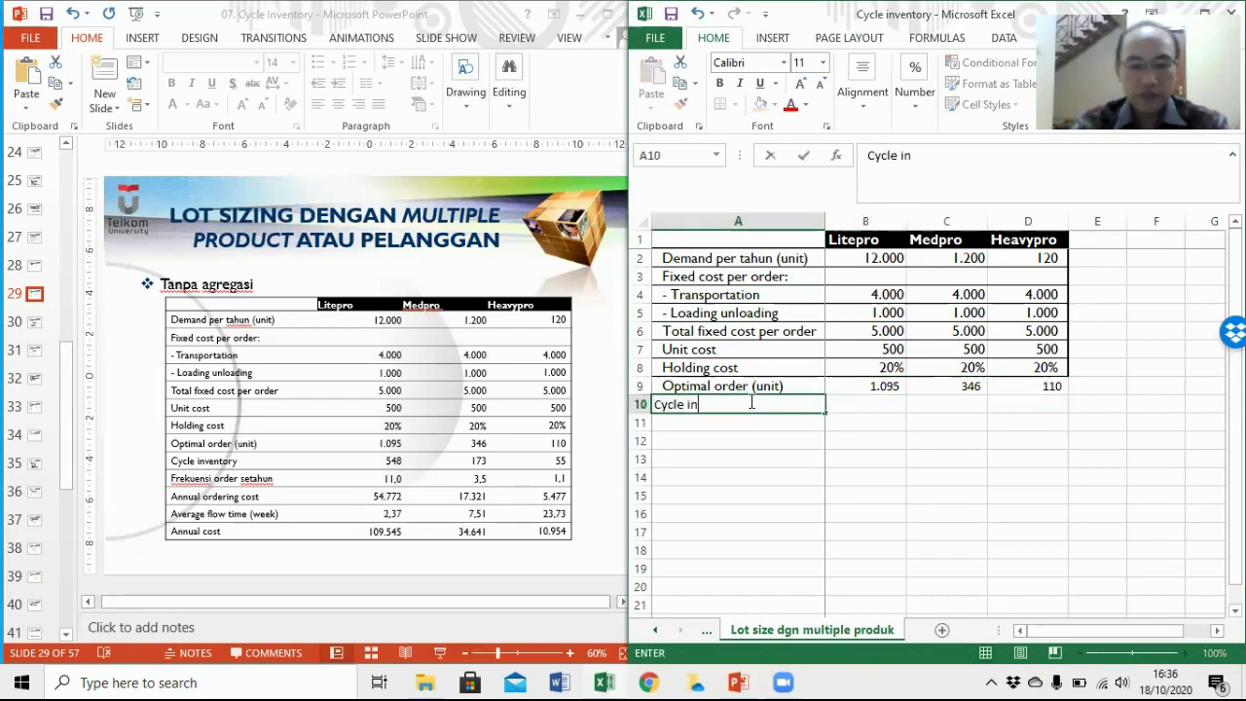
type("ventory")
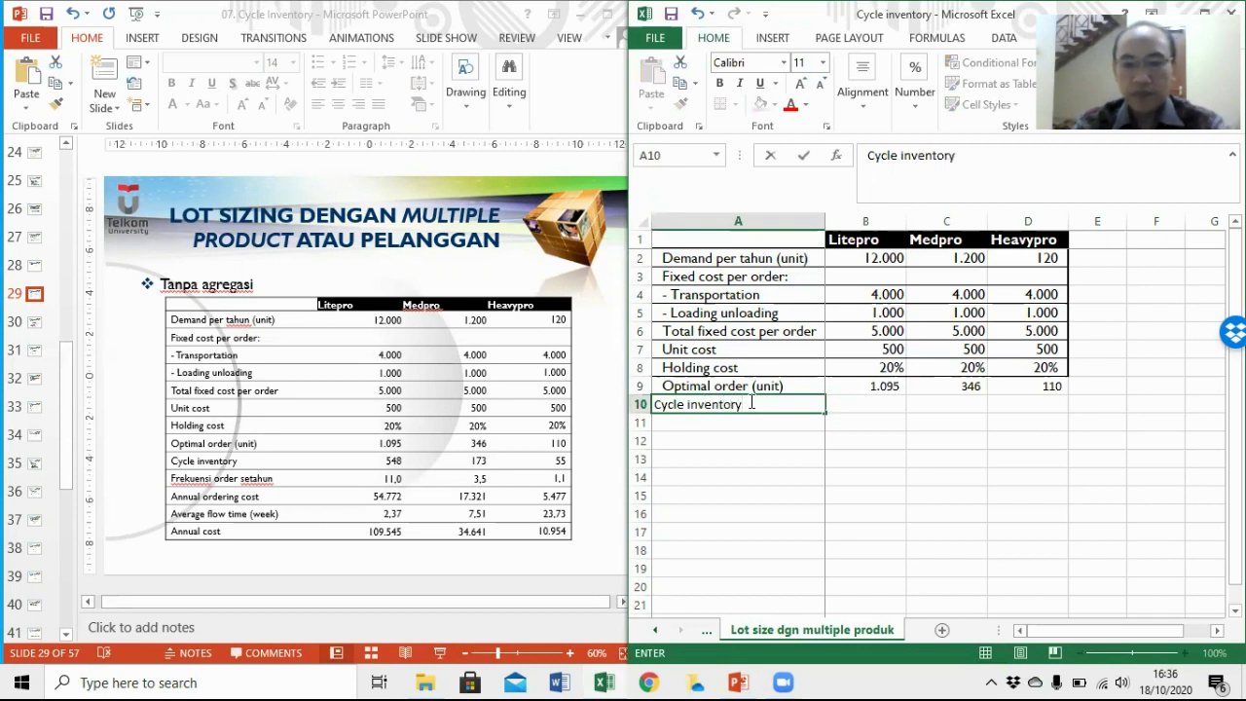
key("Tab")
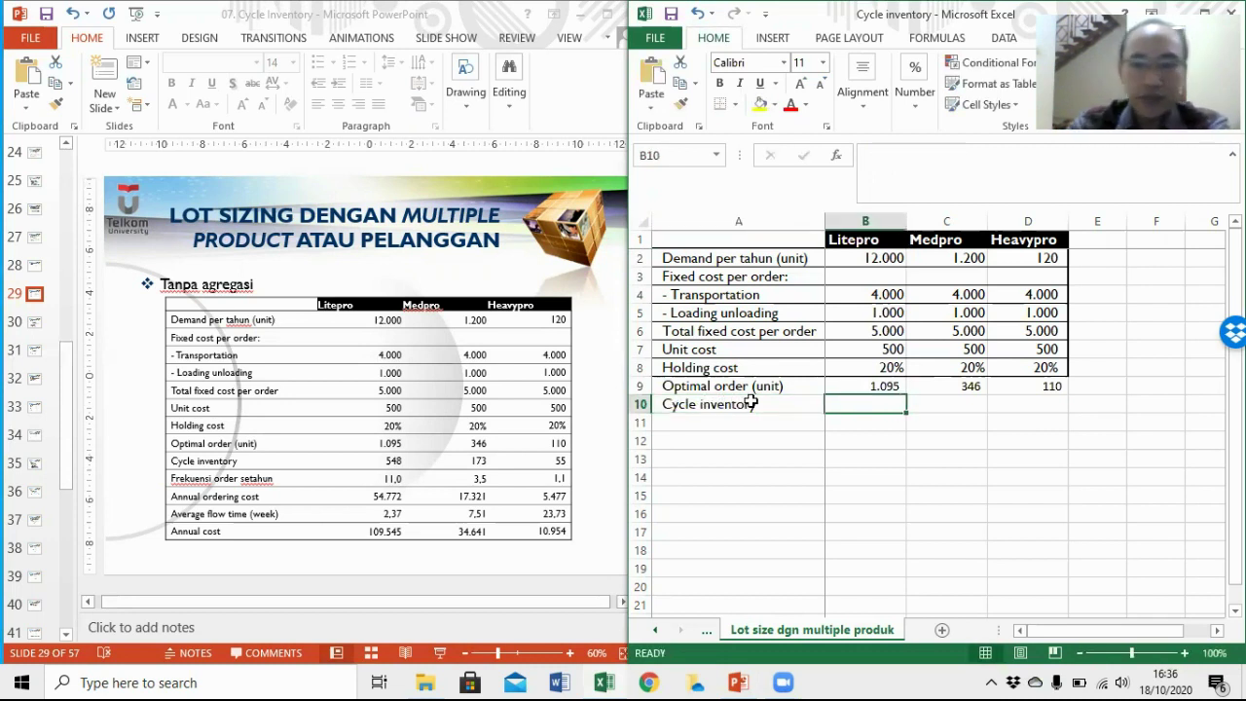
Calculate the Litepro cycle inventory in B10 as =B9/2 and copy the formula across to C10:D10
type("=")
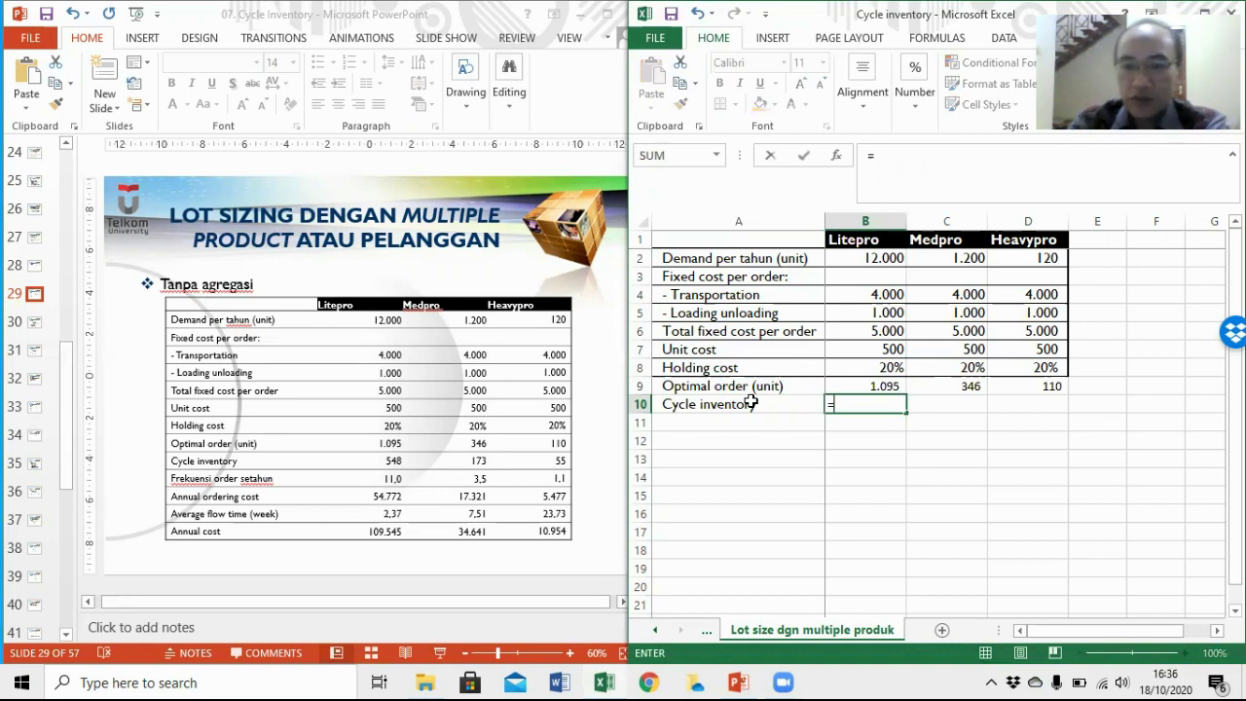
key("Up")
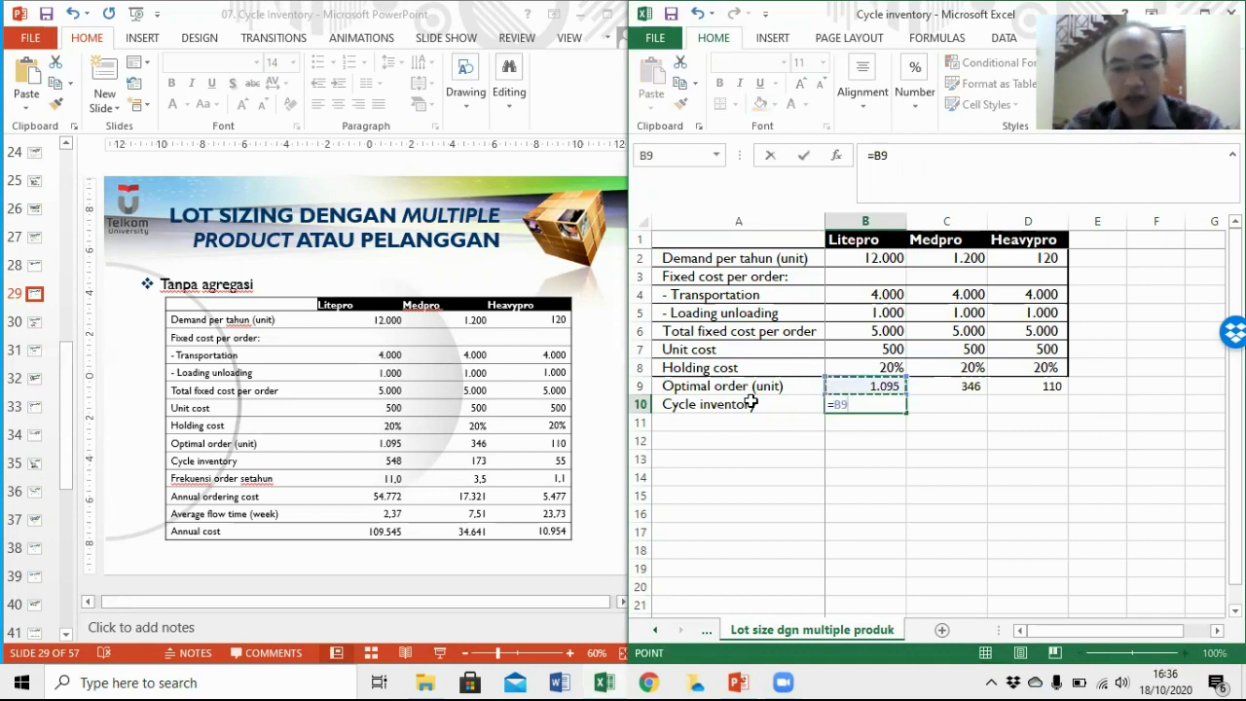
type("/2")
key("Return")
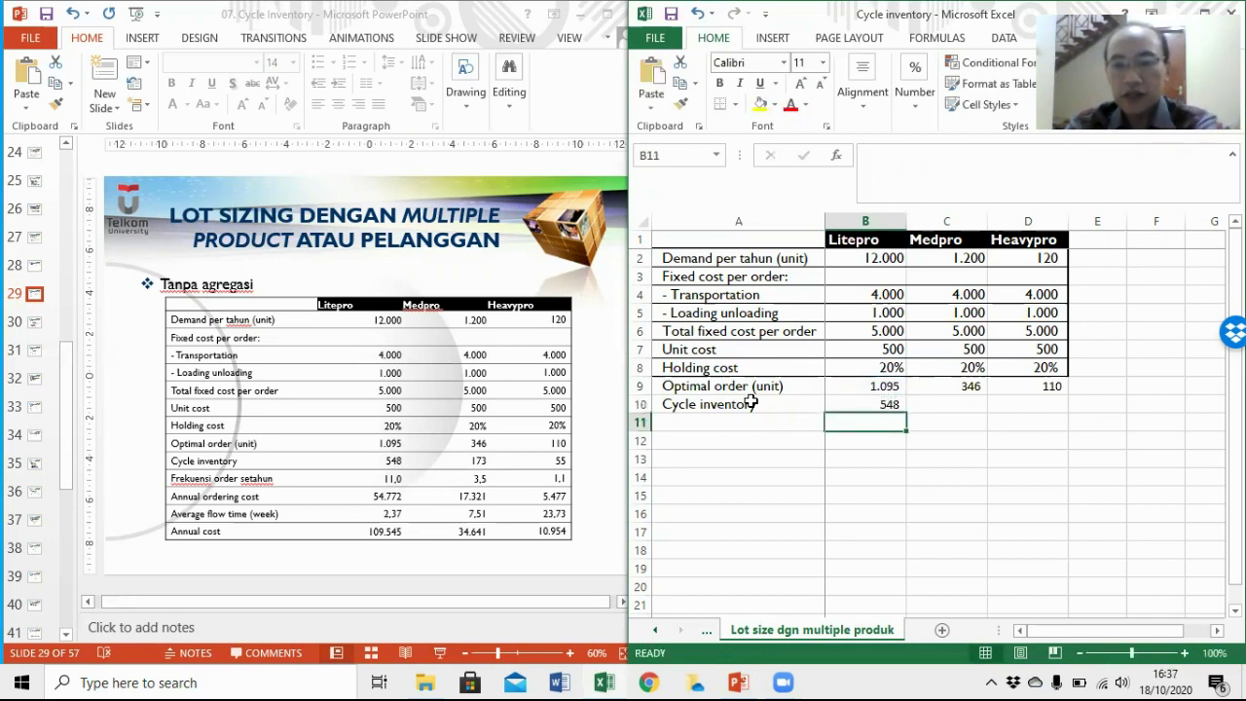
key("Up")
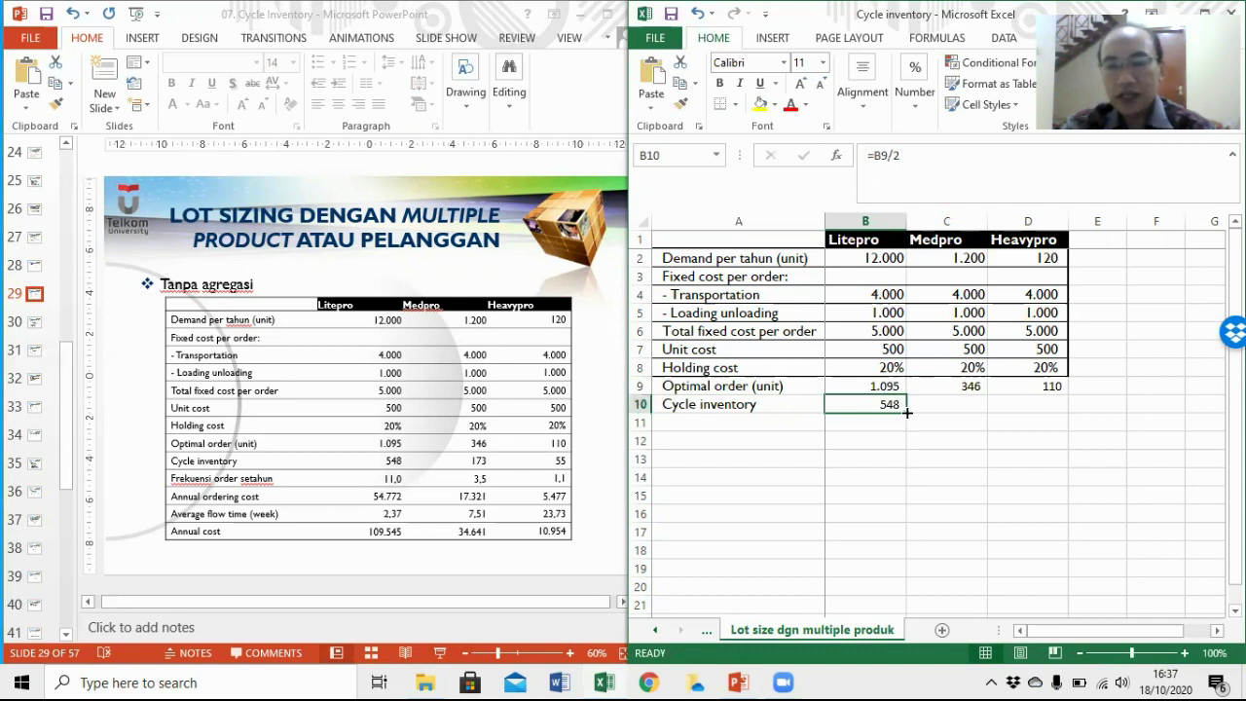
left_click_drag(905, 412, 1064, 419)
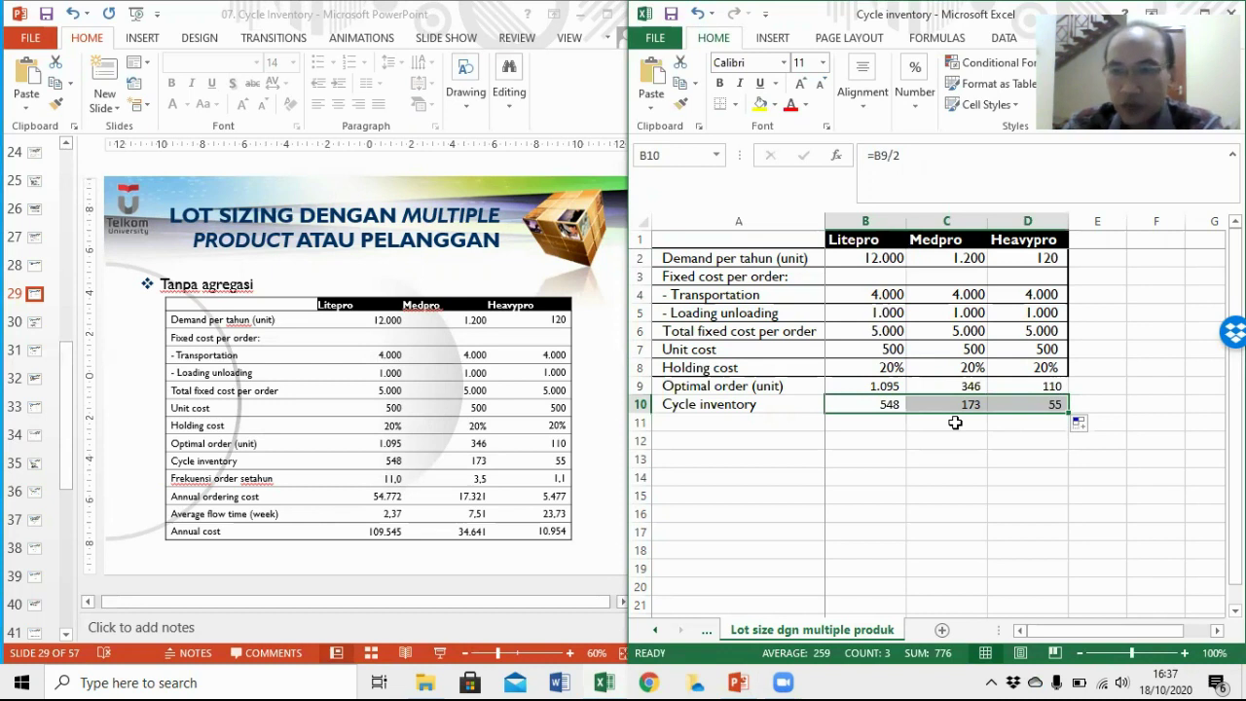
Label the row below Cycle inventory, in A11, as "Frekuensi order"
left_click(754, 418)
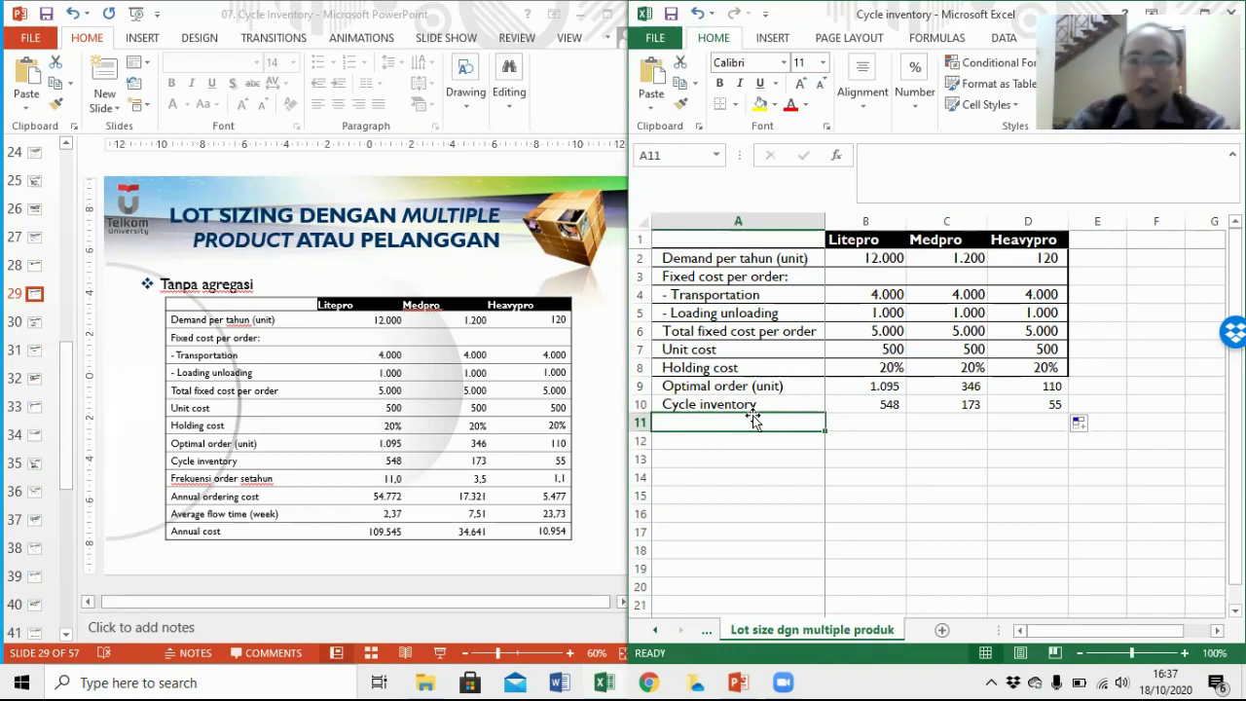
type("Frekue")
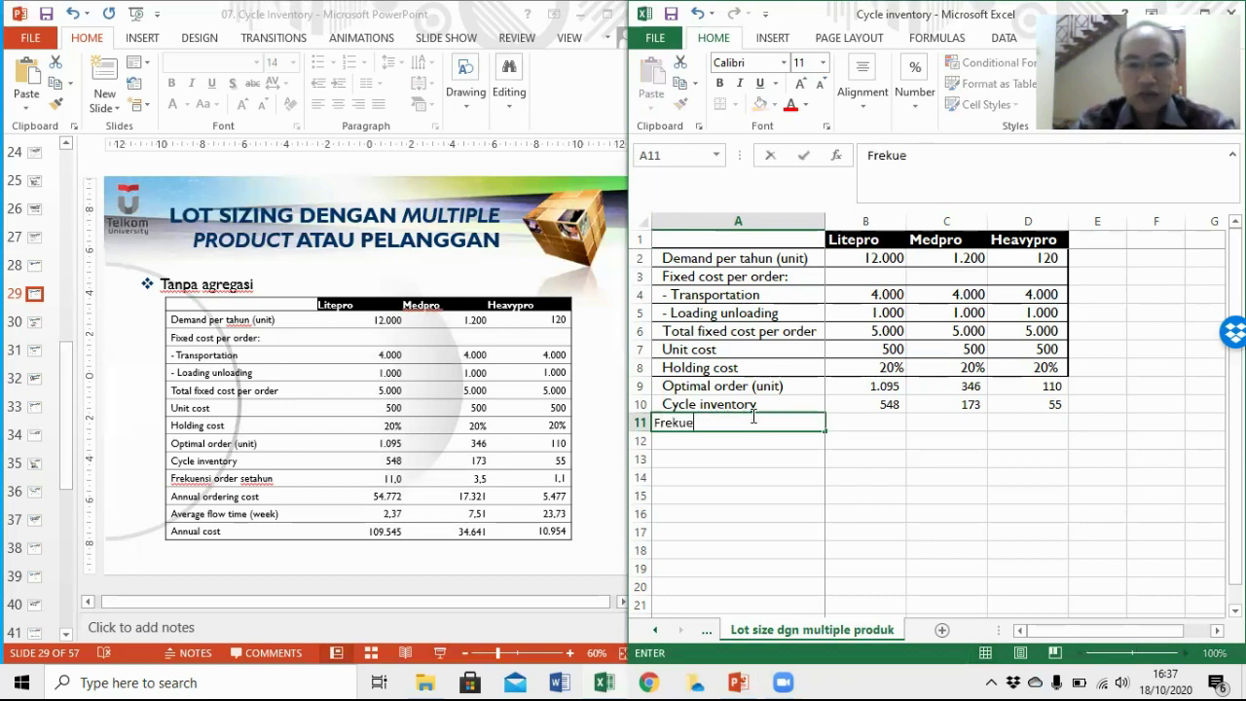
type("ns")
key("BackSpace")
key("BackSpace")
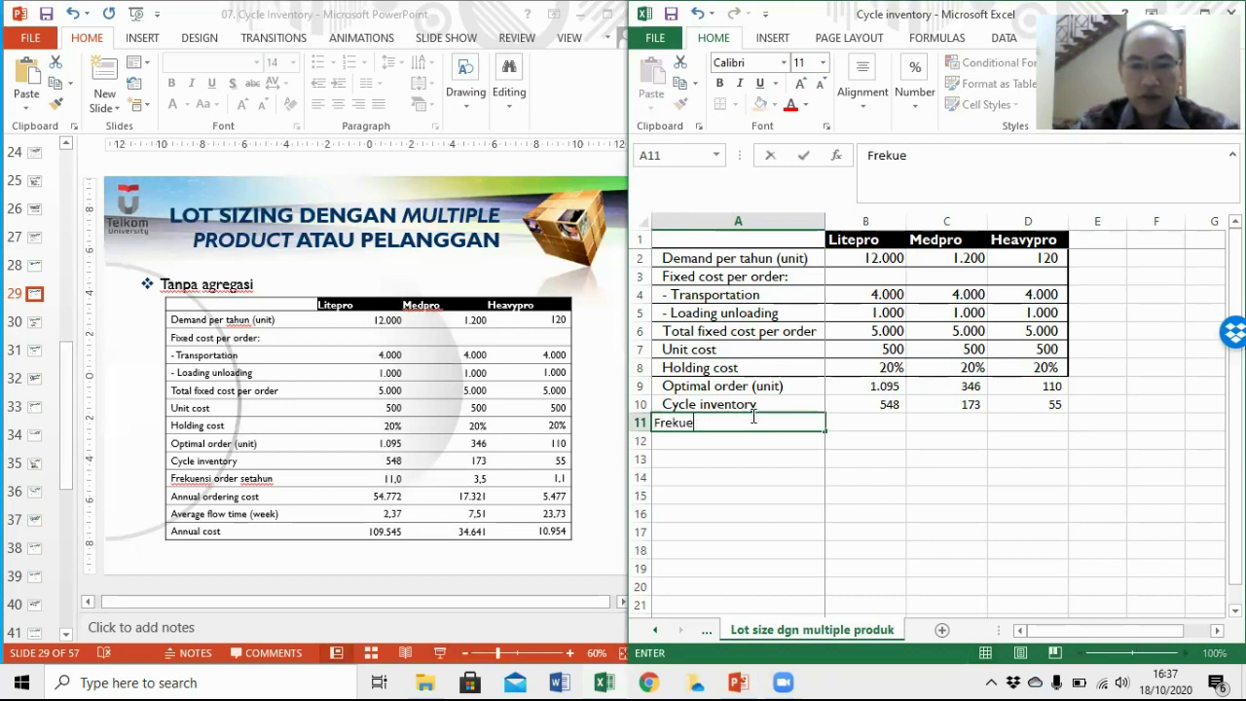
type("nsi order")
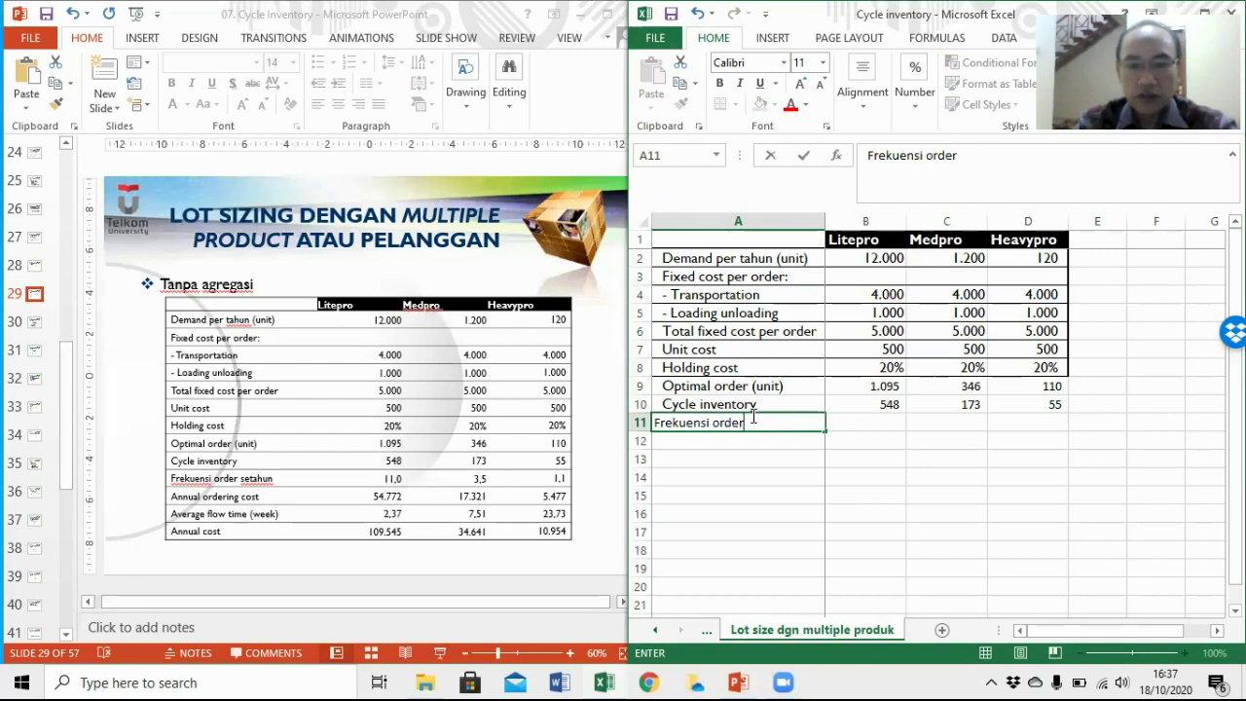
key("Return")
key("Up")
key("Up")
key("Down")
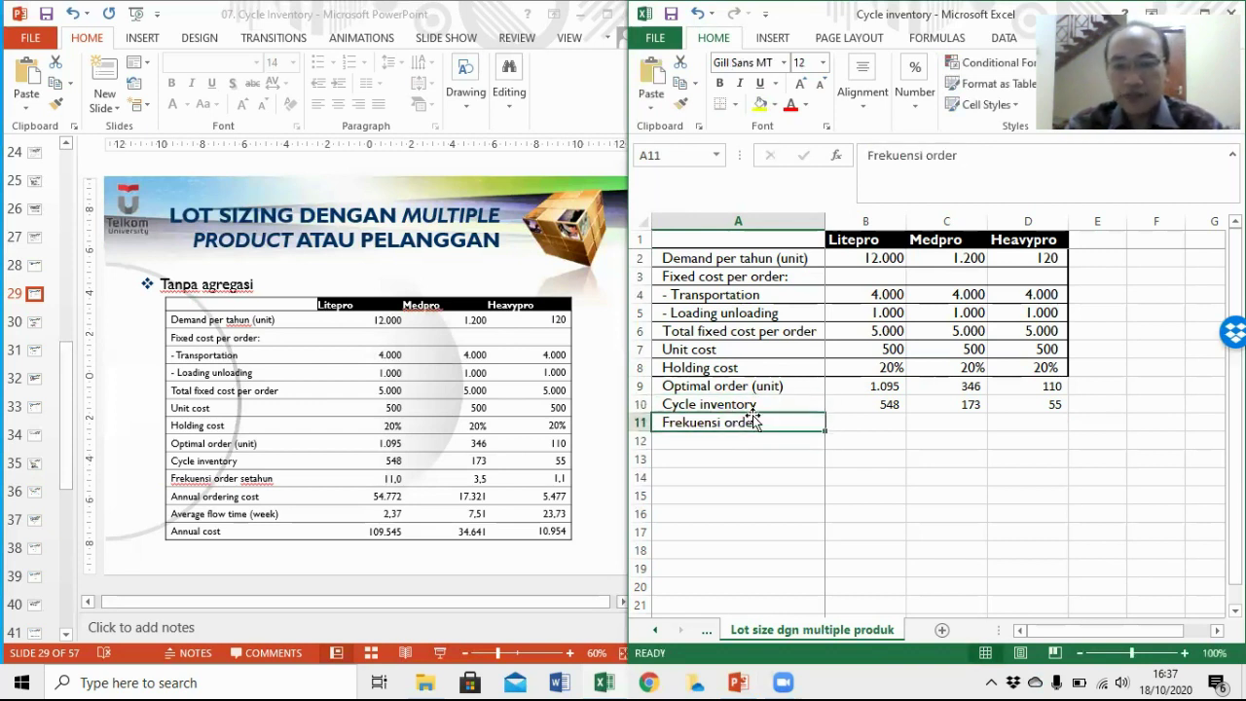
Calculate the Litepro order frequency in B11 as annual demand divided by optimal order, =B2/B9
key("Right")
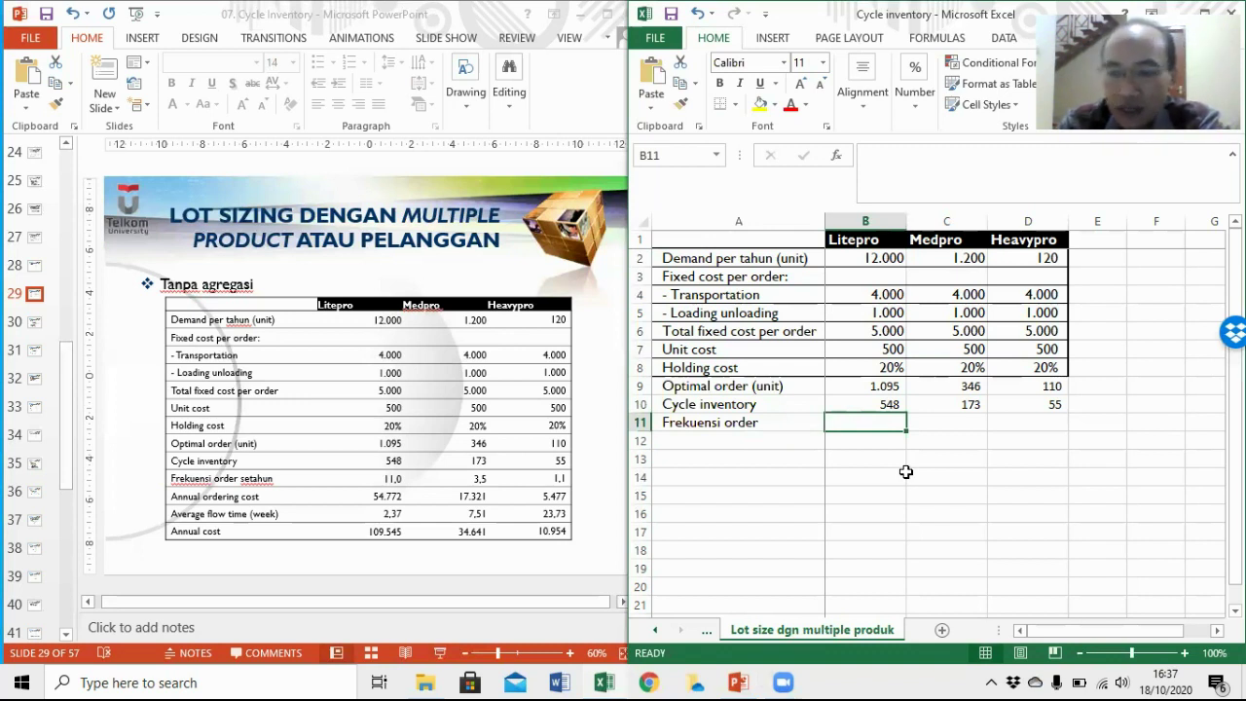
type("=")
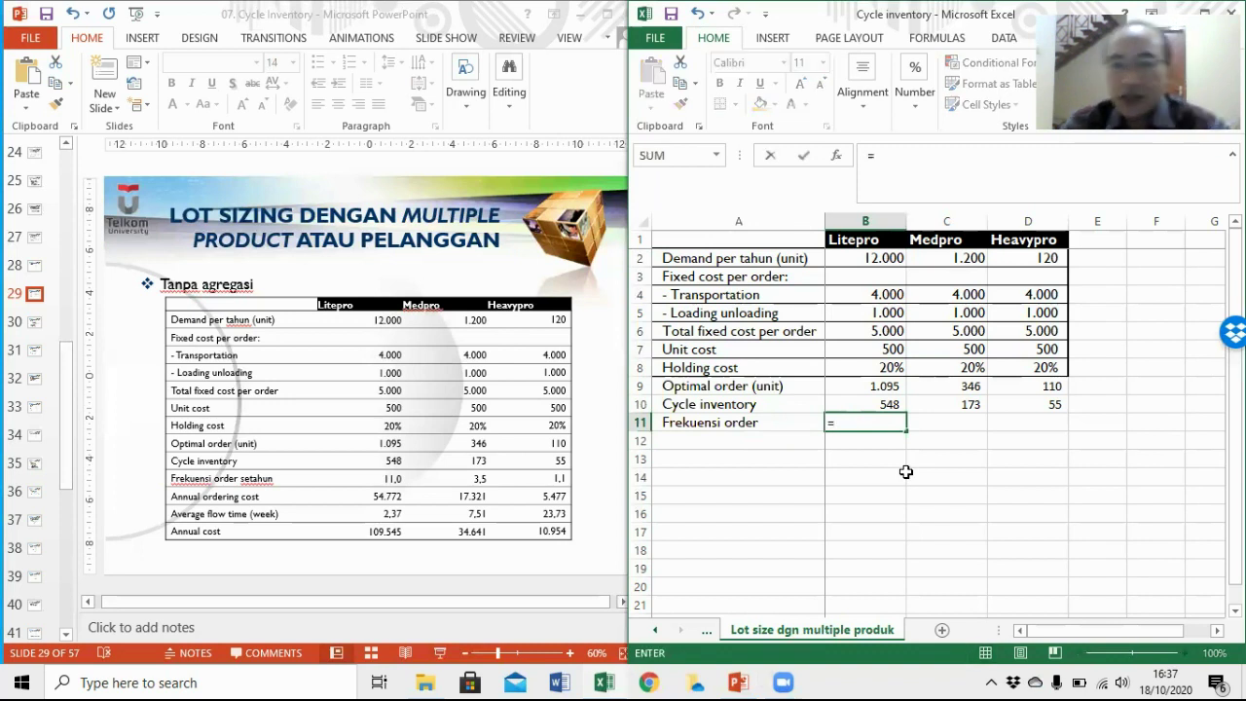
left_click(874, 257)
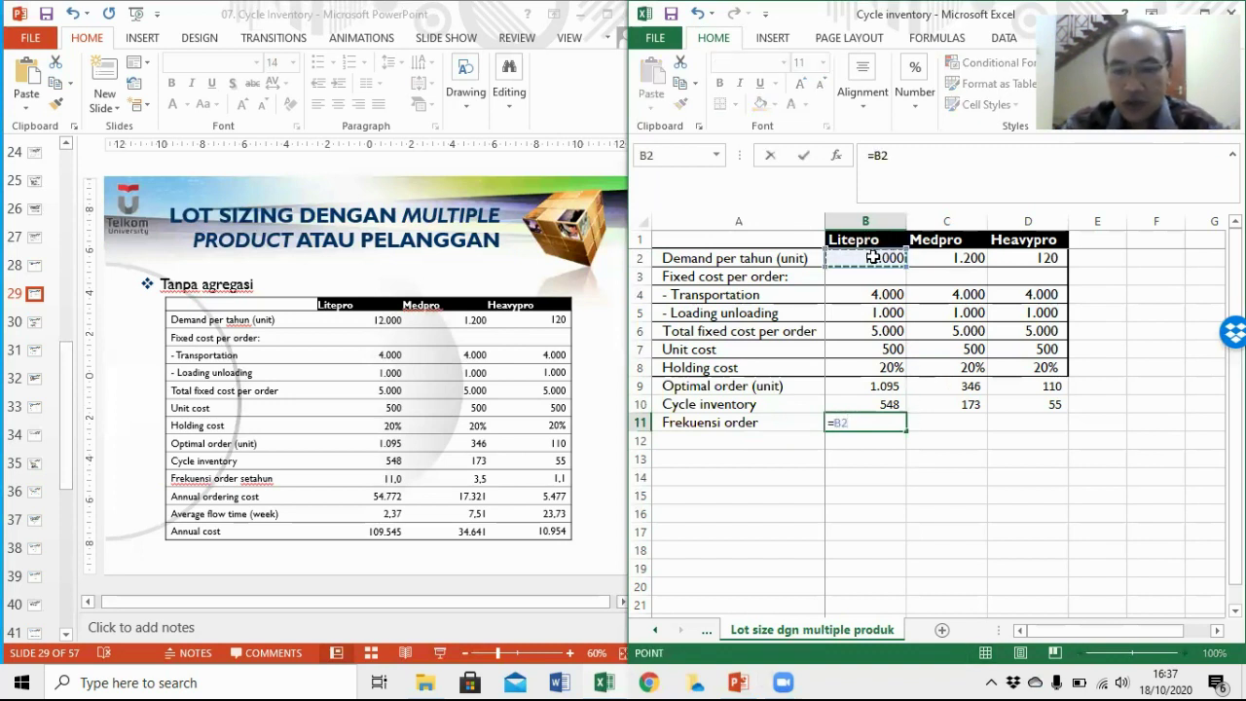
type("/")
left_click(876, 386)
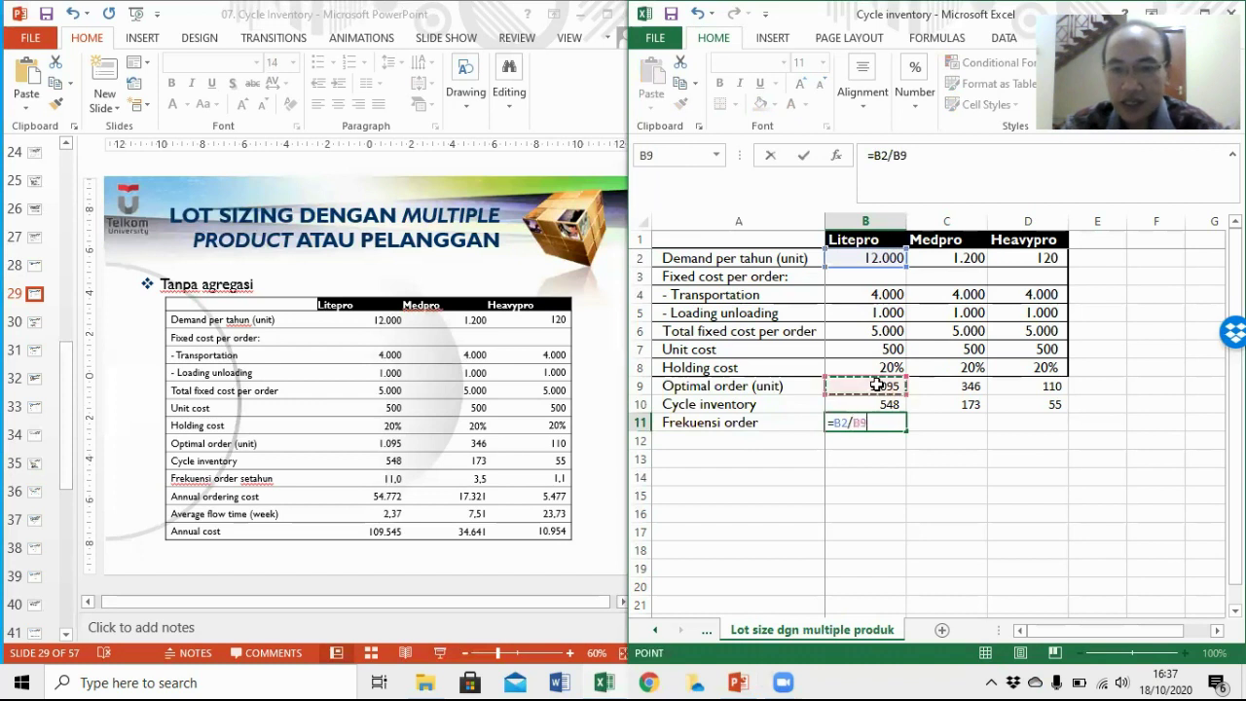
key("Return")
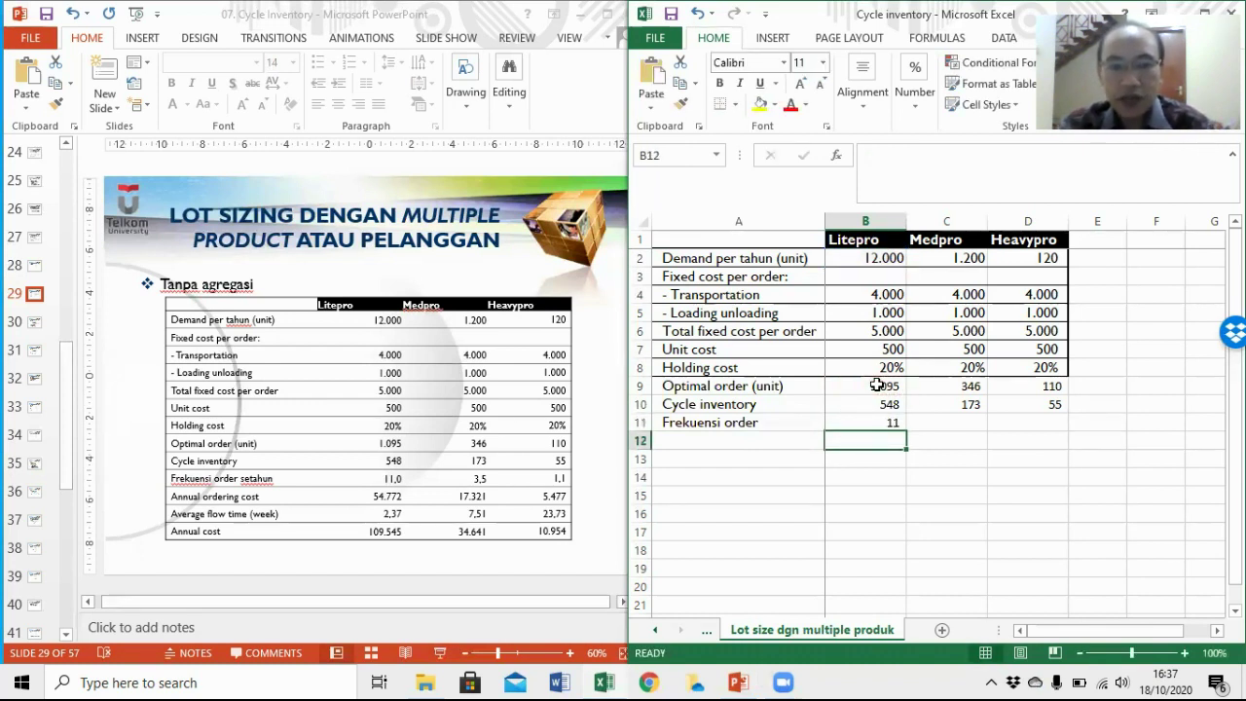
Copy the order frequency formula from B11 across to Medpro and Heavypro in C11:D11
left_click(890, 422)
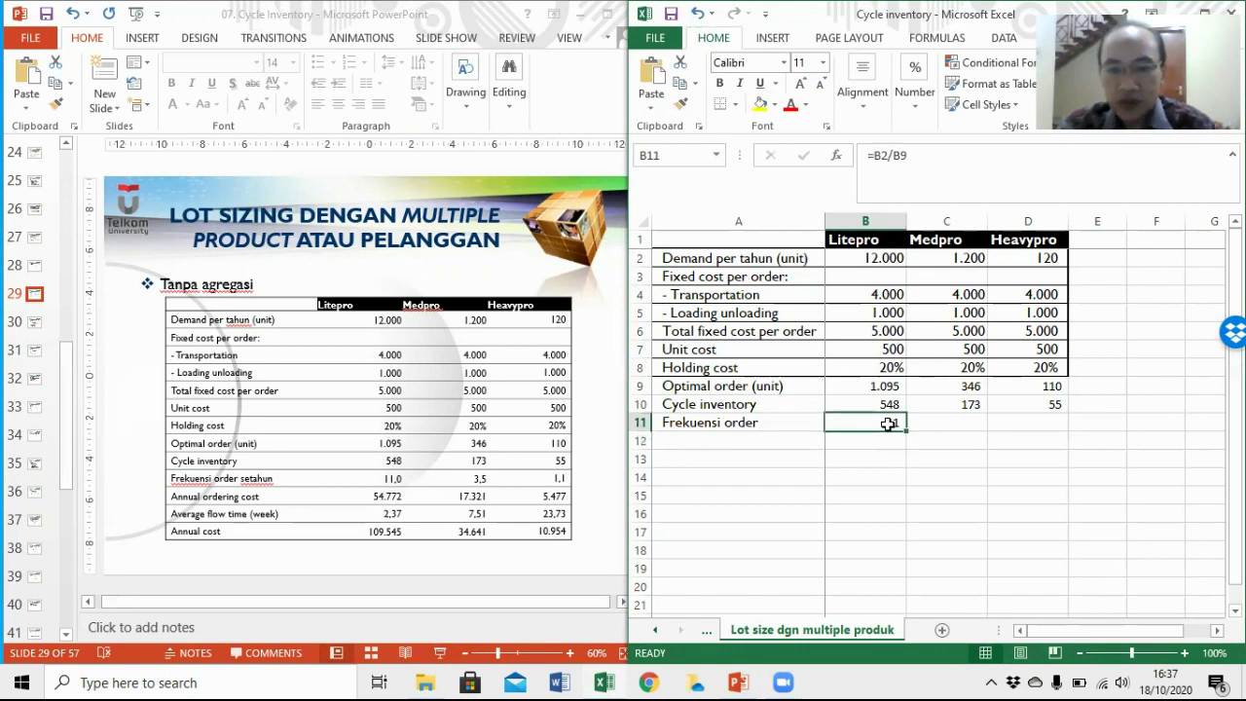
left_click_drag(906, 435, 990, 439)
left_click(1037, 439)
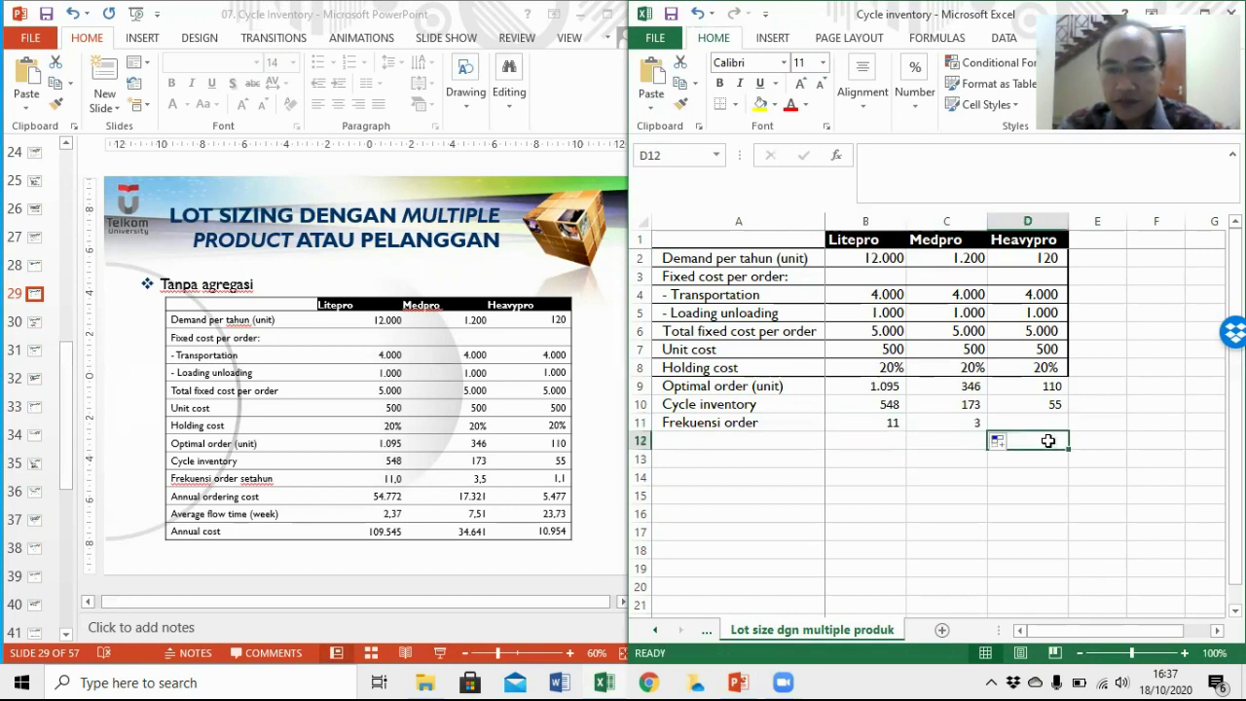
left_click(968, 417)
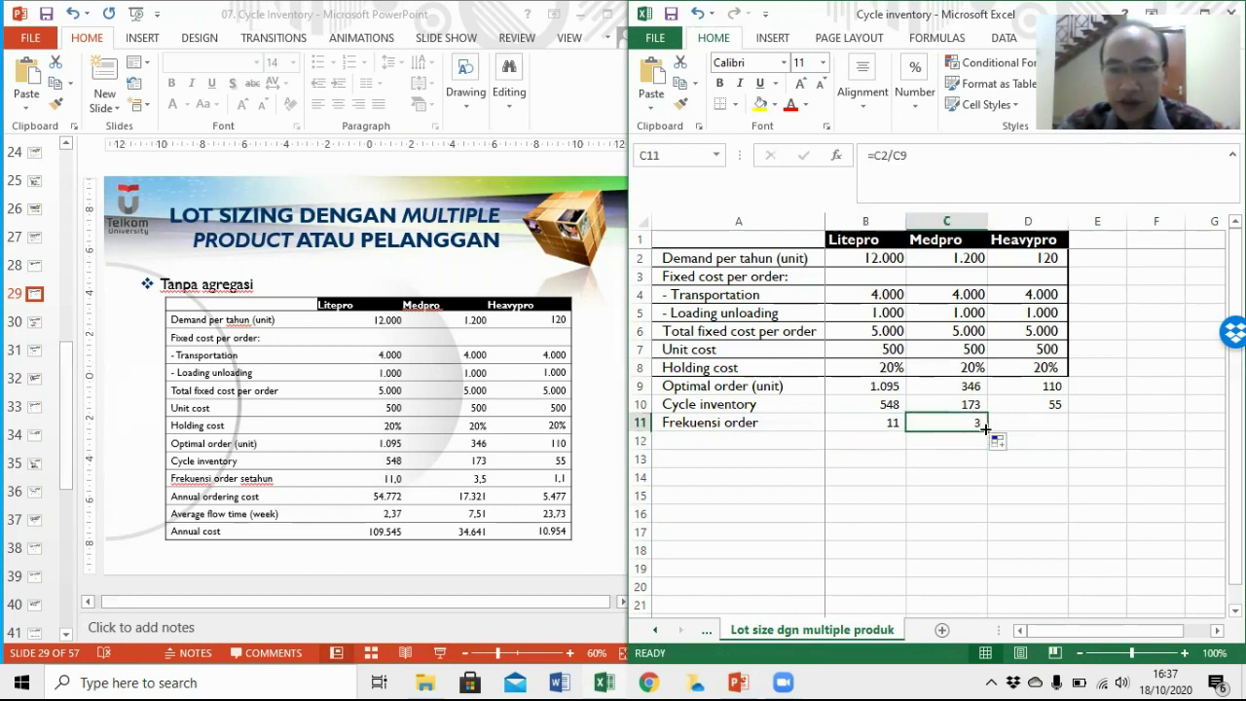
left_click_drag(988, 430, 1042, 434)
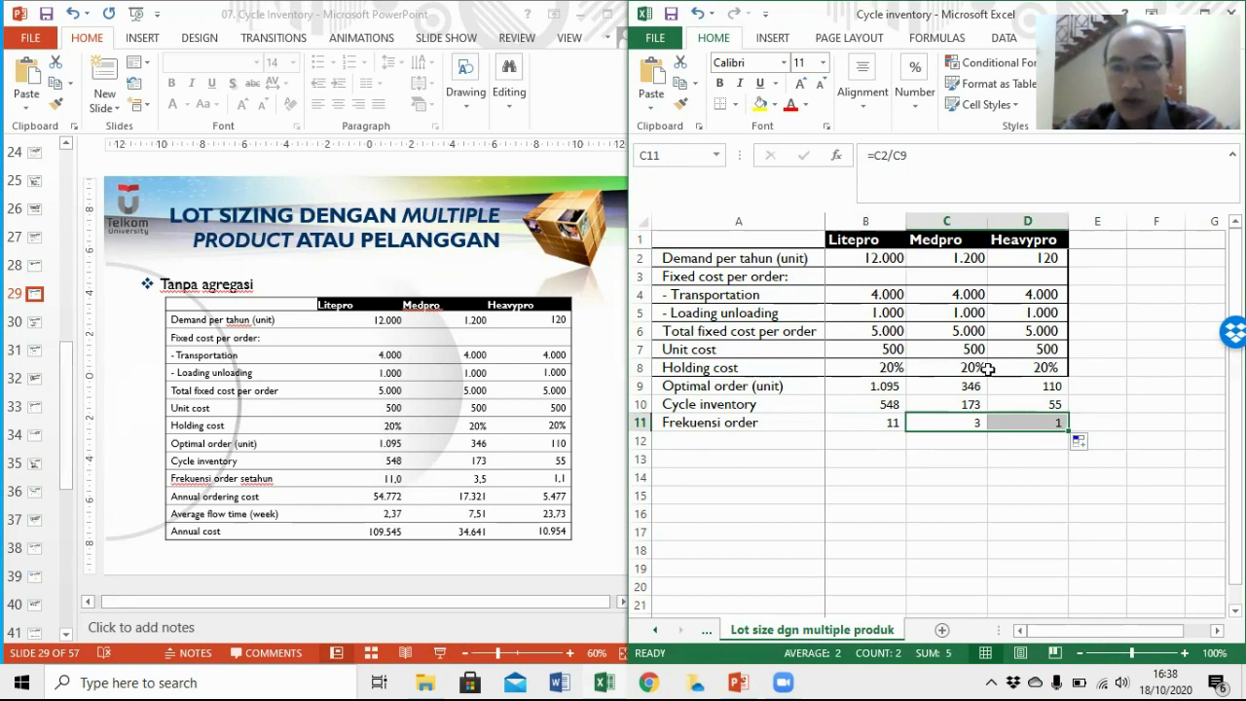
Show the Medpro and Heavypro order frequencies in C11:D11 with one decimal place
left_click(913, 107)
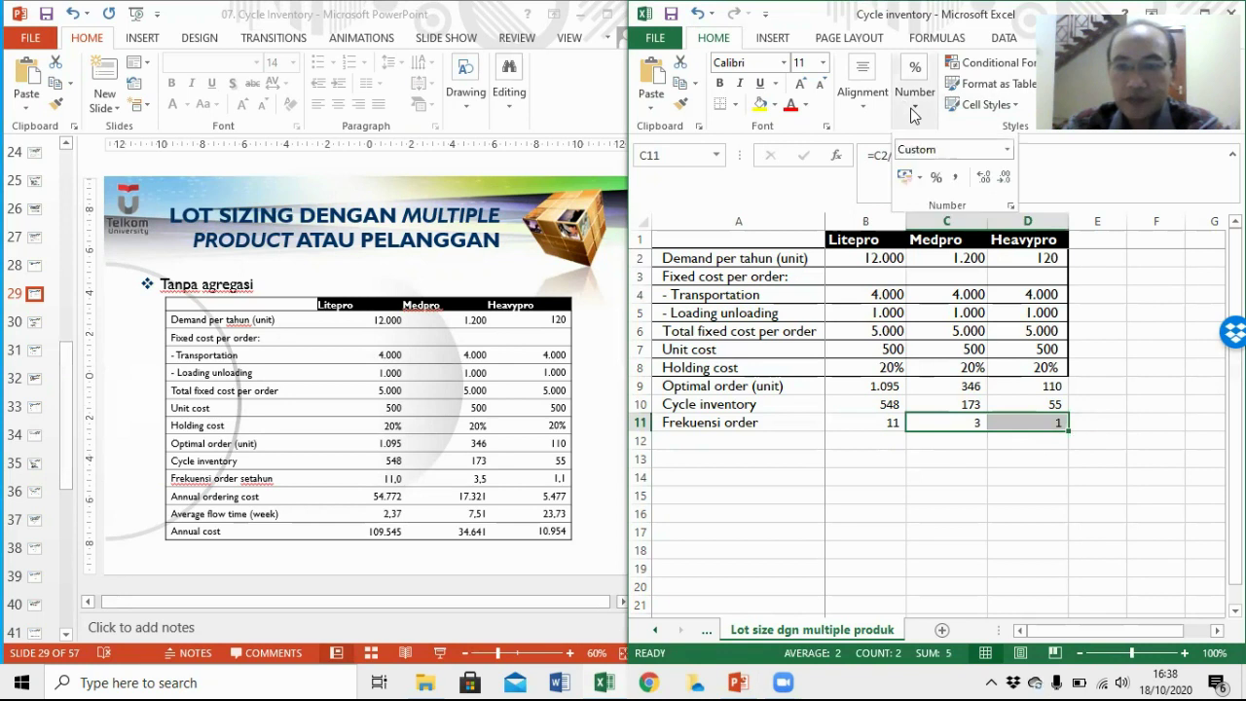
left_click(984, 180)
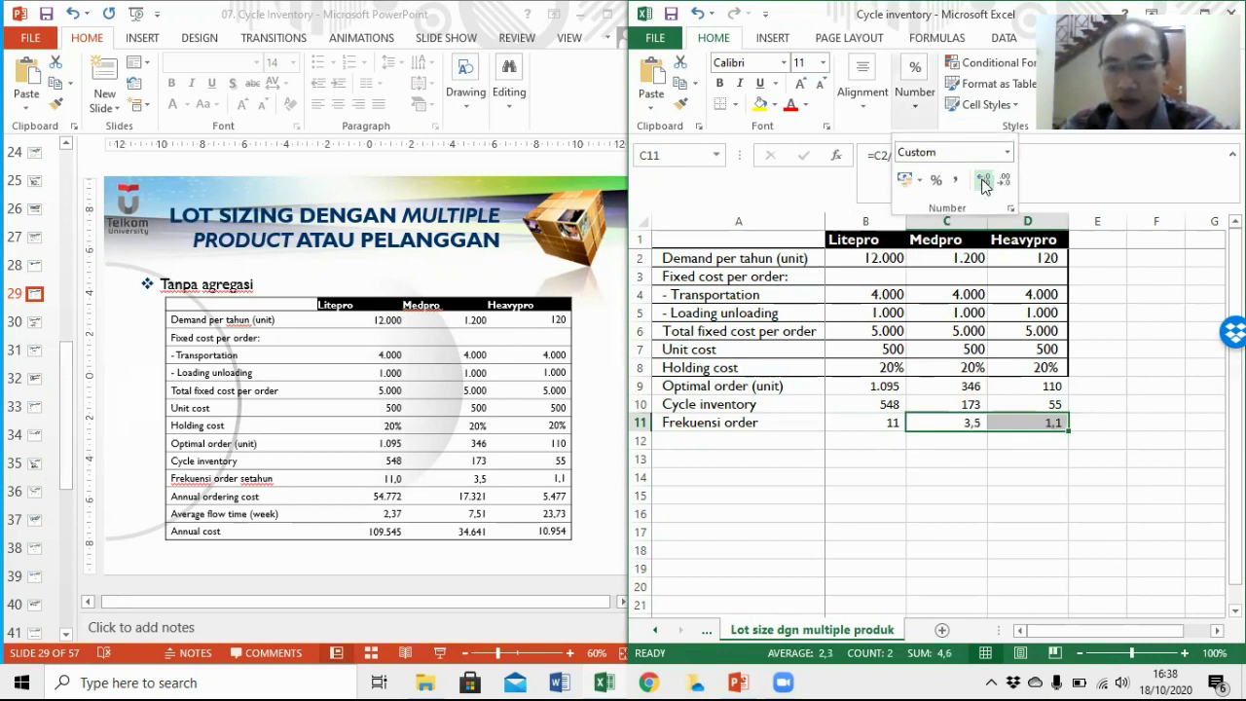
key("Escape")
Label the row below Frekuensi order, in A12, as "Annual ordering cost"
left_click(749, 441)
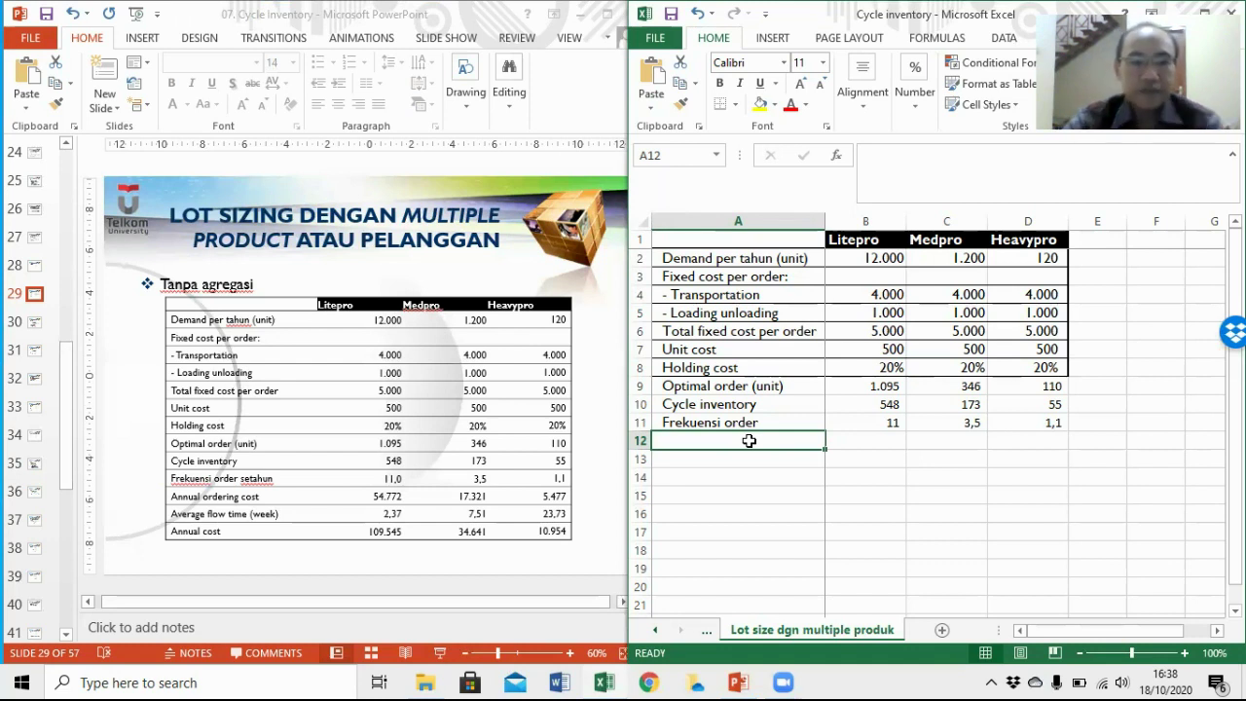
type("An")
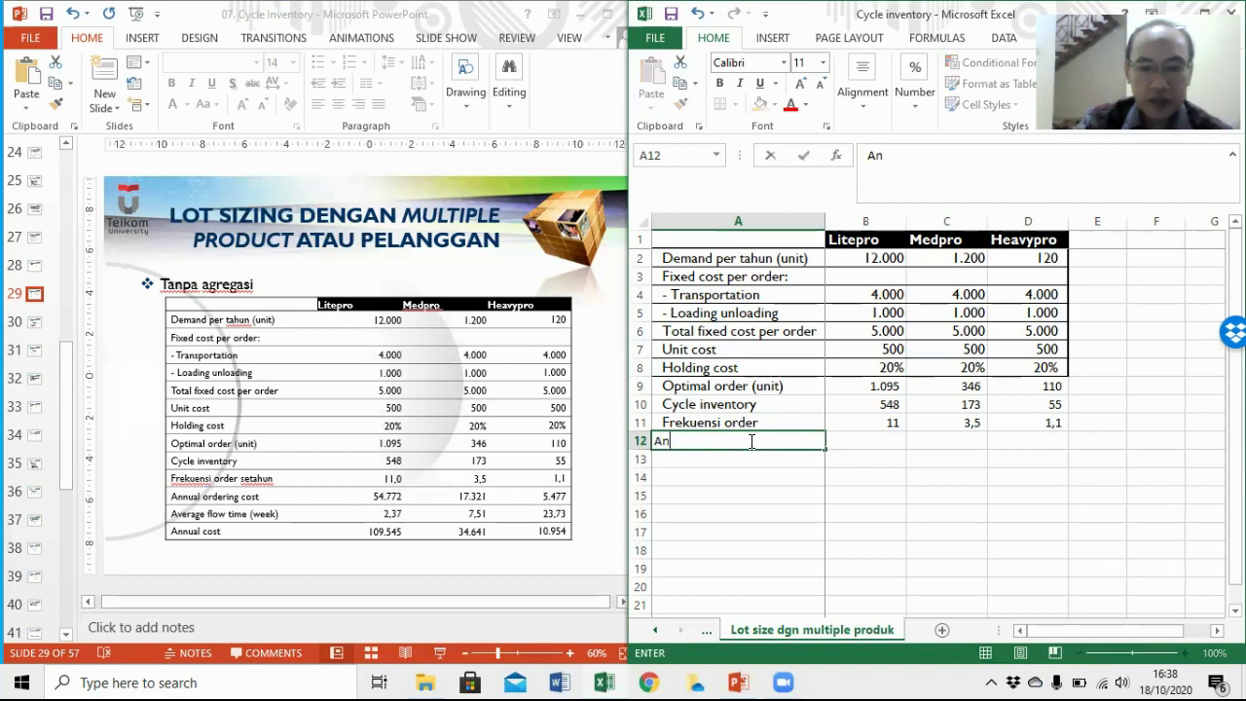
type("nual")
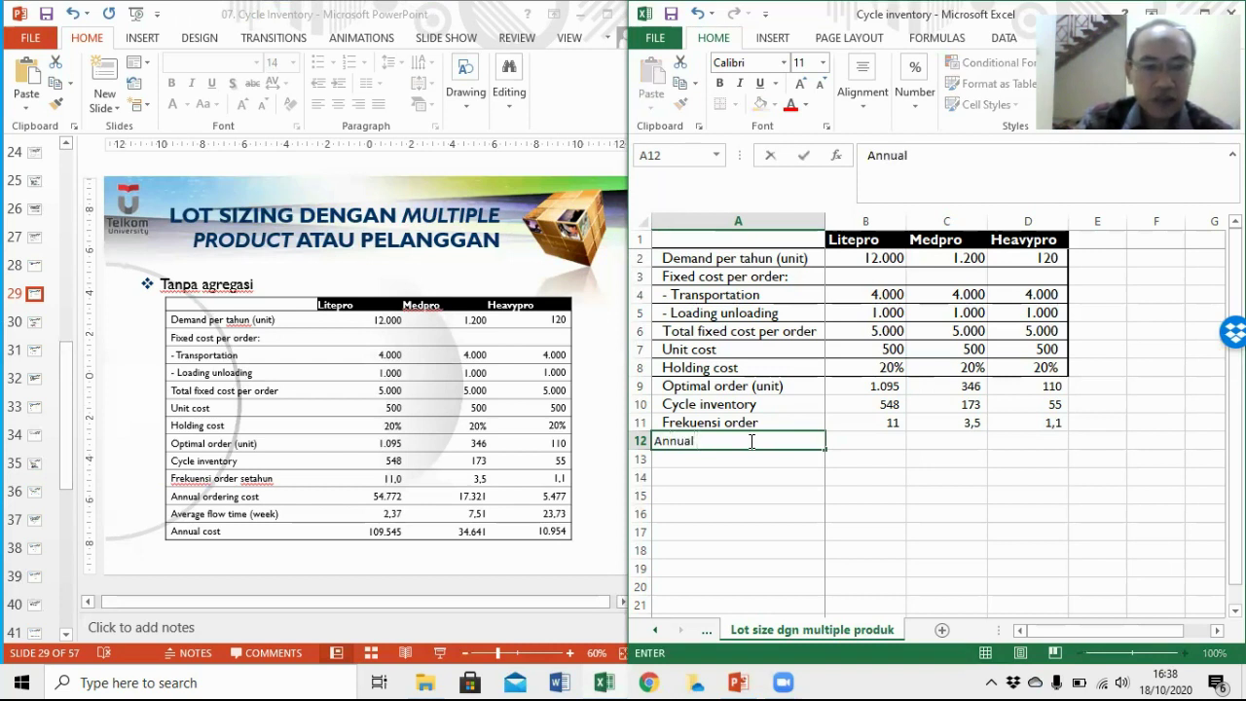
type(" order")
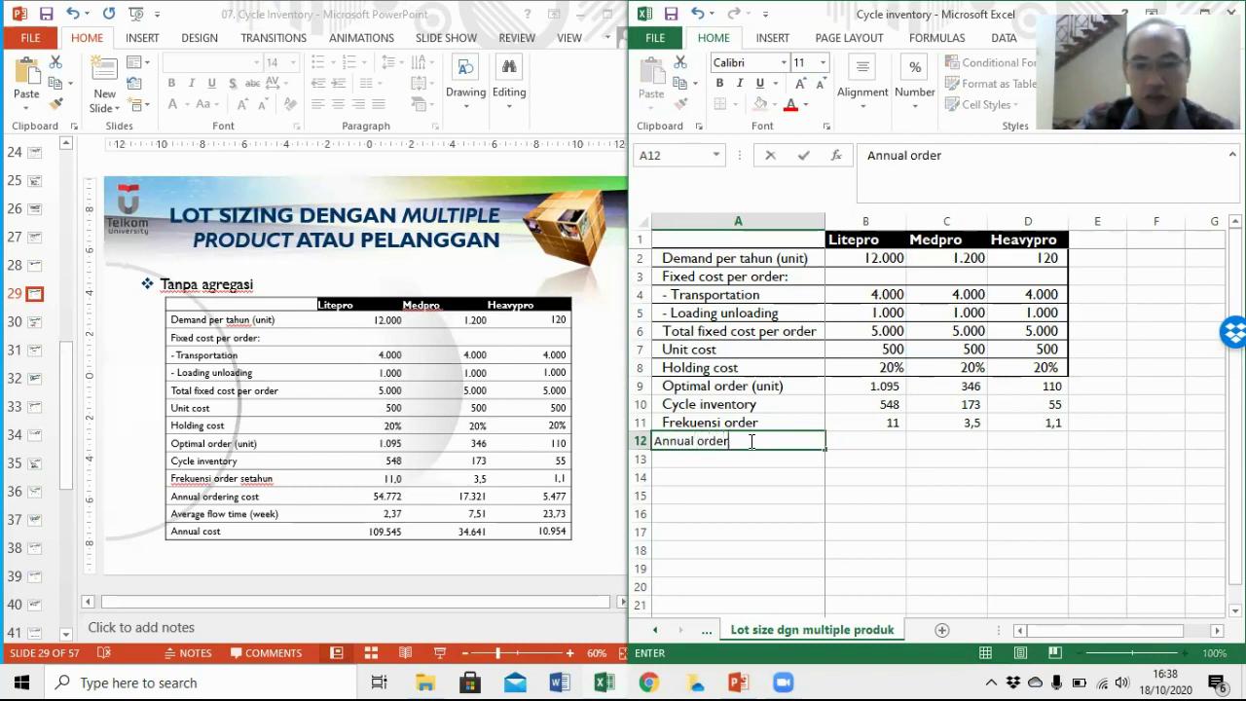
type("ing cost")
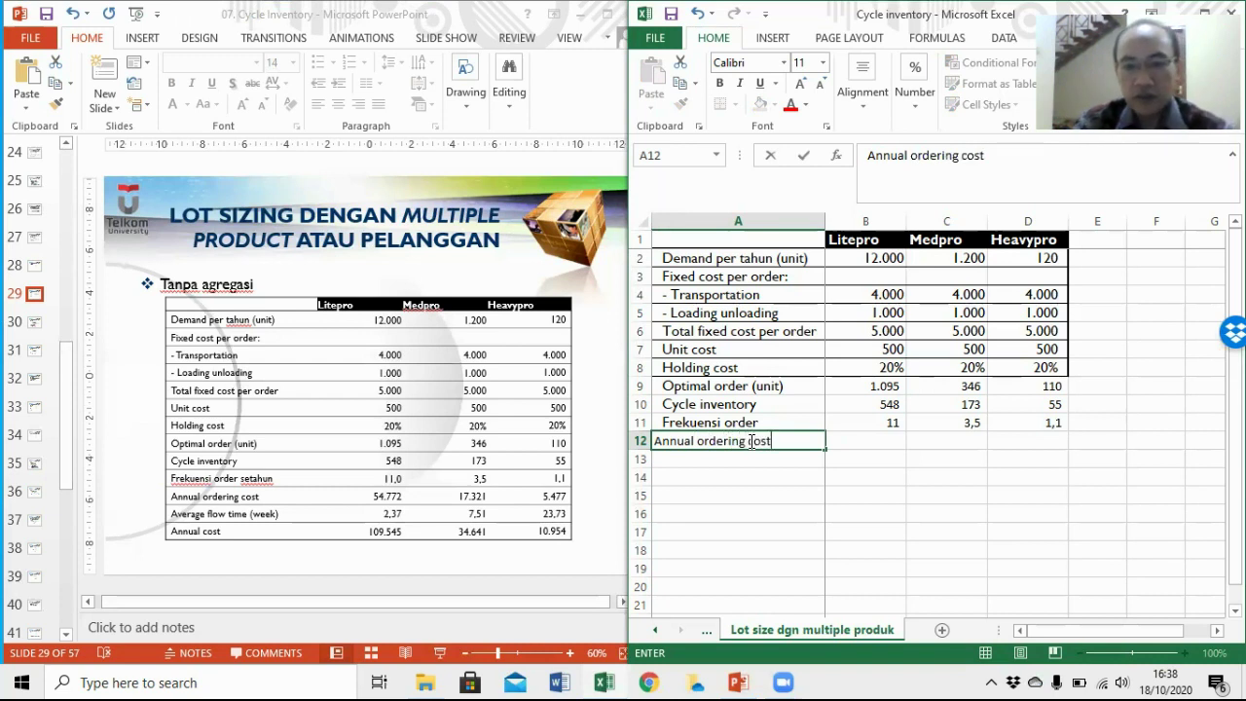
key("Tab")
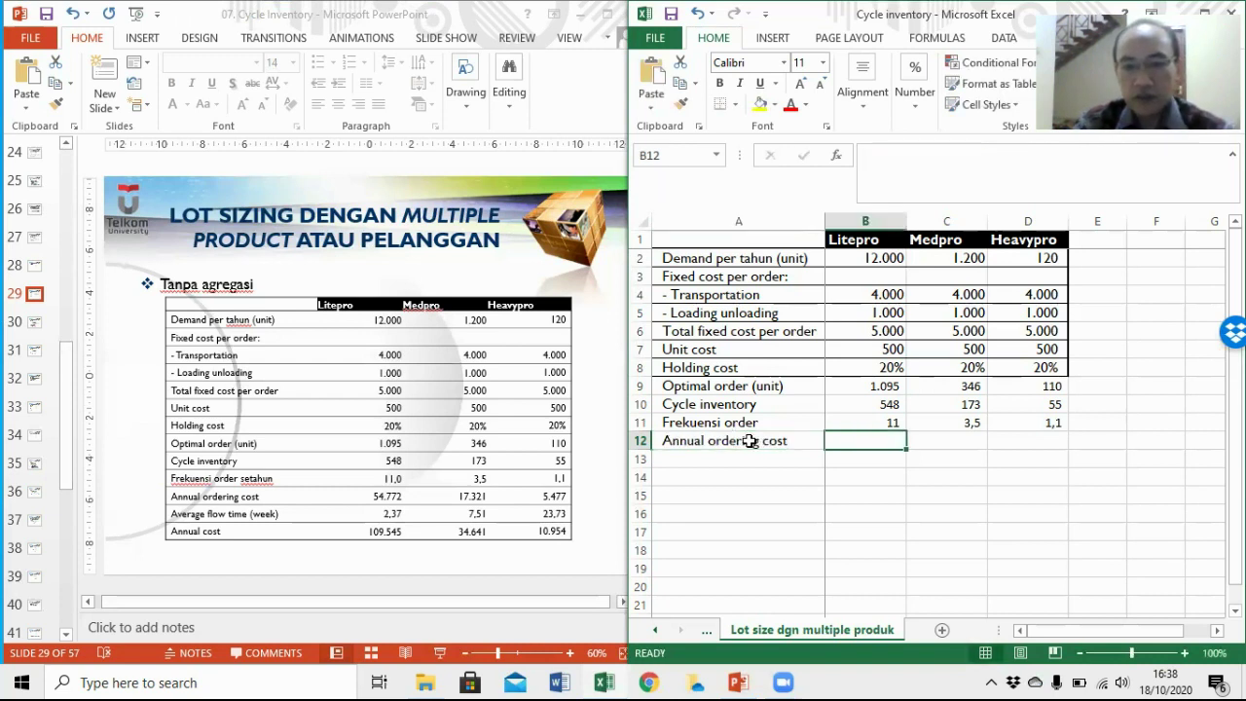
Calculate the Litepro annual ordering cost in B12 as =B11*B6 and copy it across to Medpro and Heavypro in C12:D12
type("=")
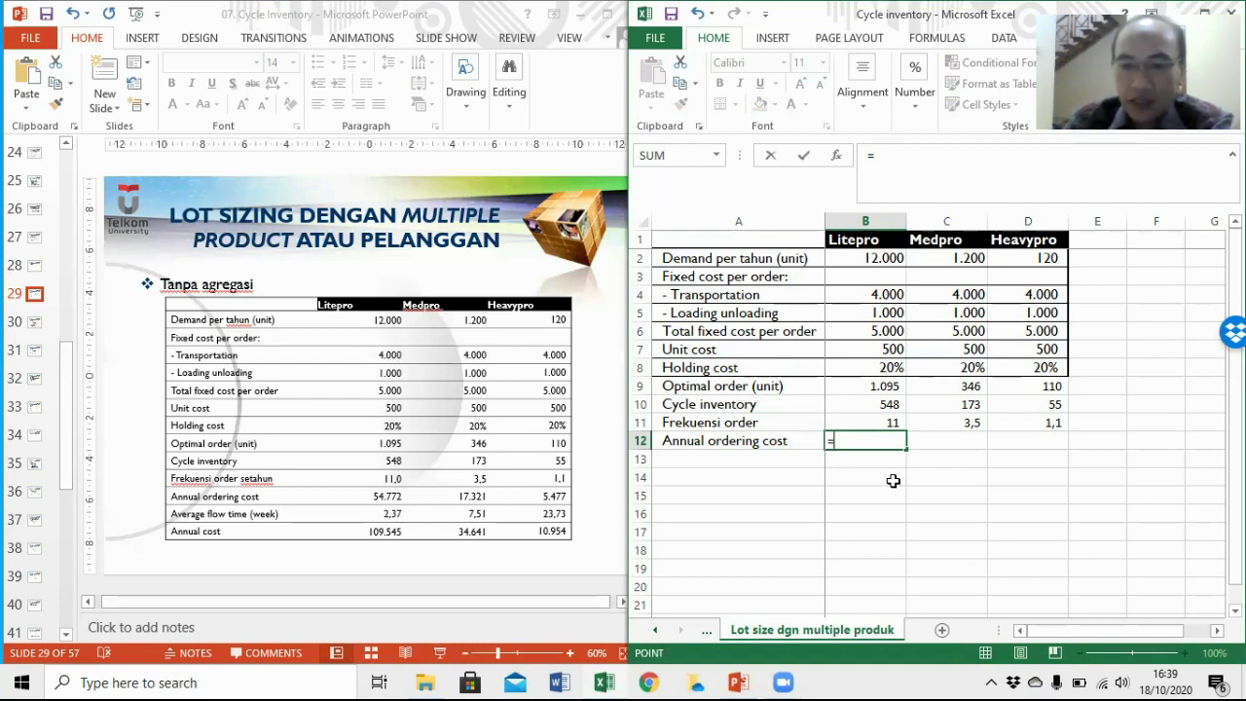
key("Up")
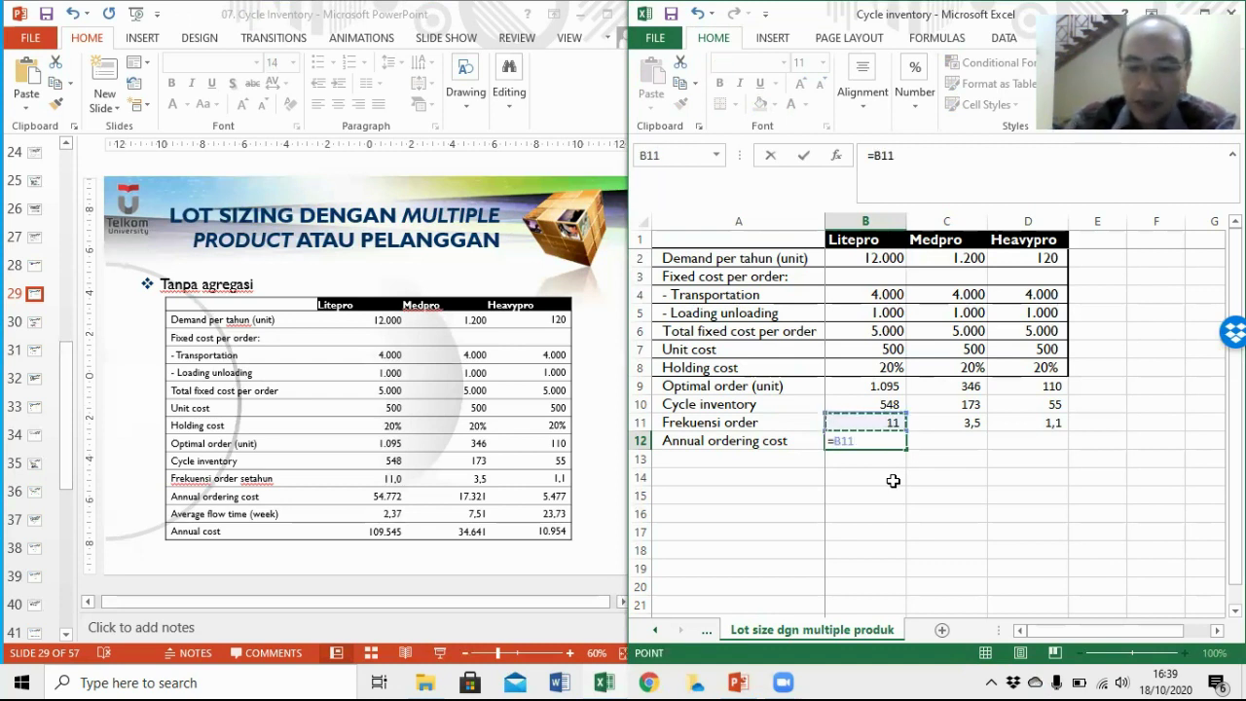
type("*")
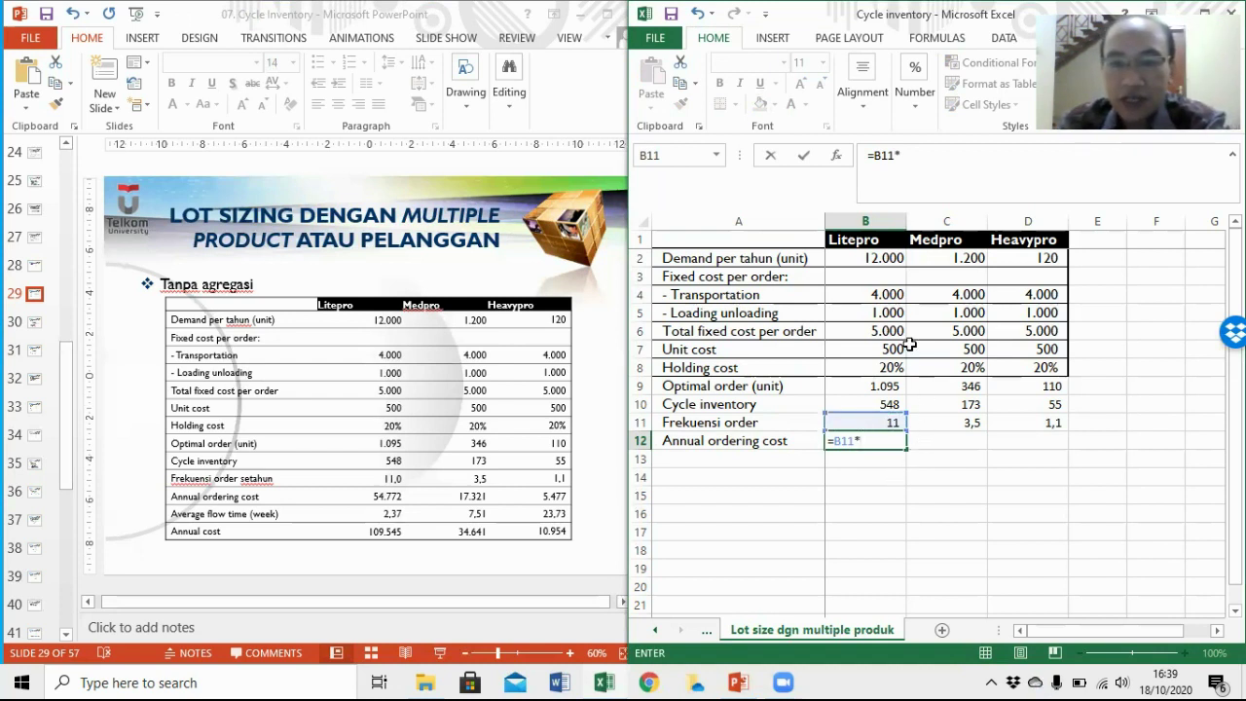
left_click(887, 325)
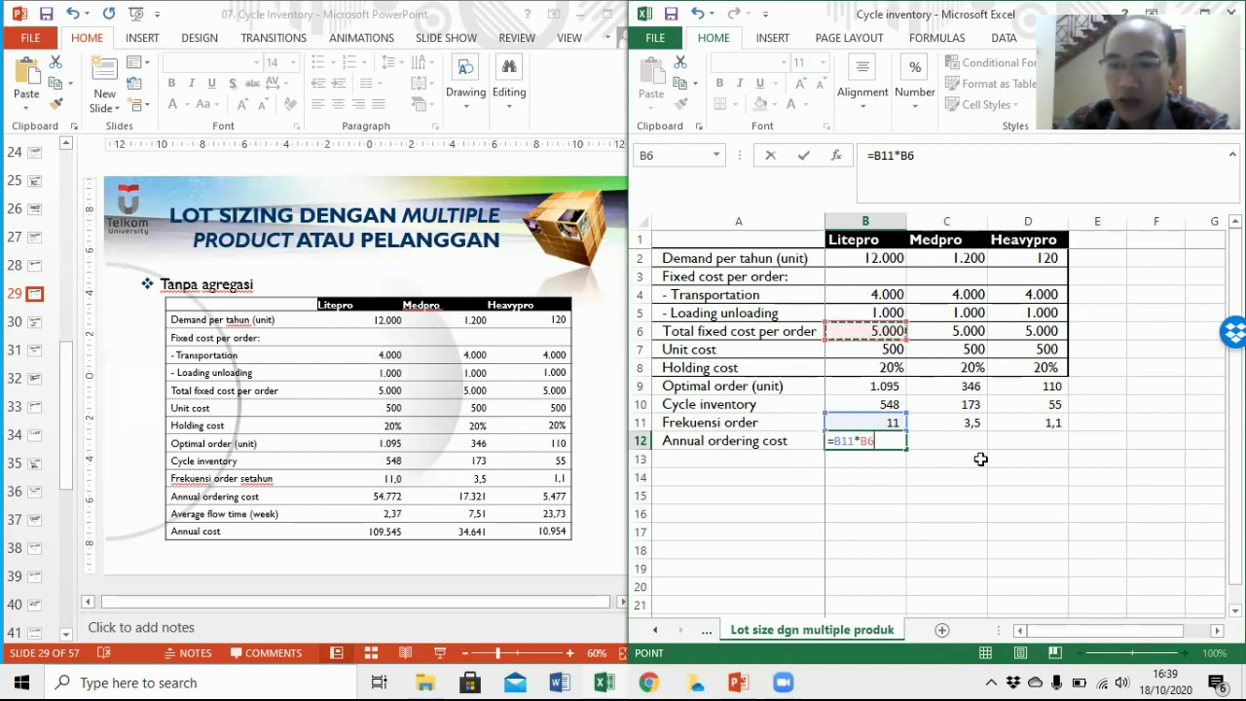
key("Return")
key("Up")
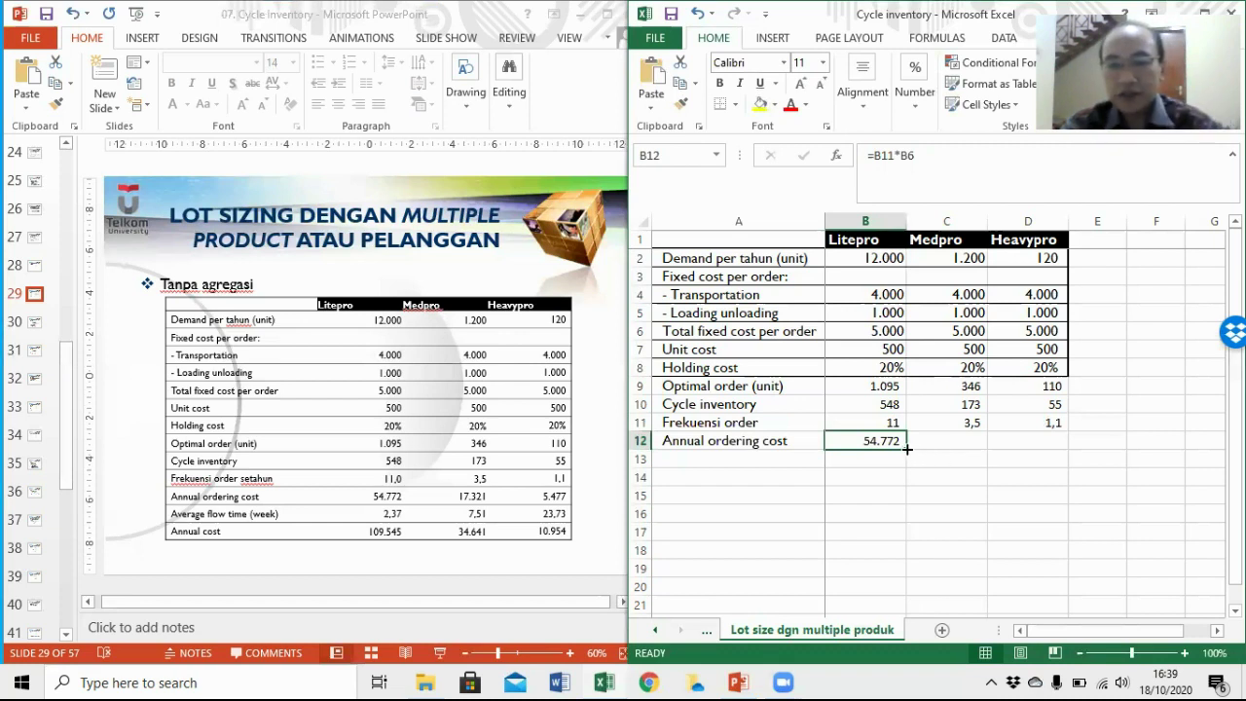
left_click_drag(907, 449, 1043, 455)
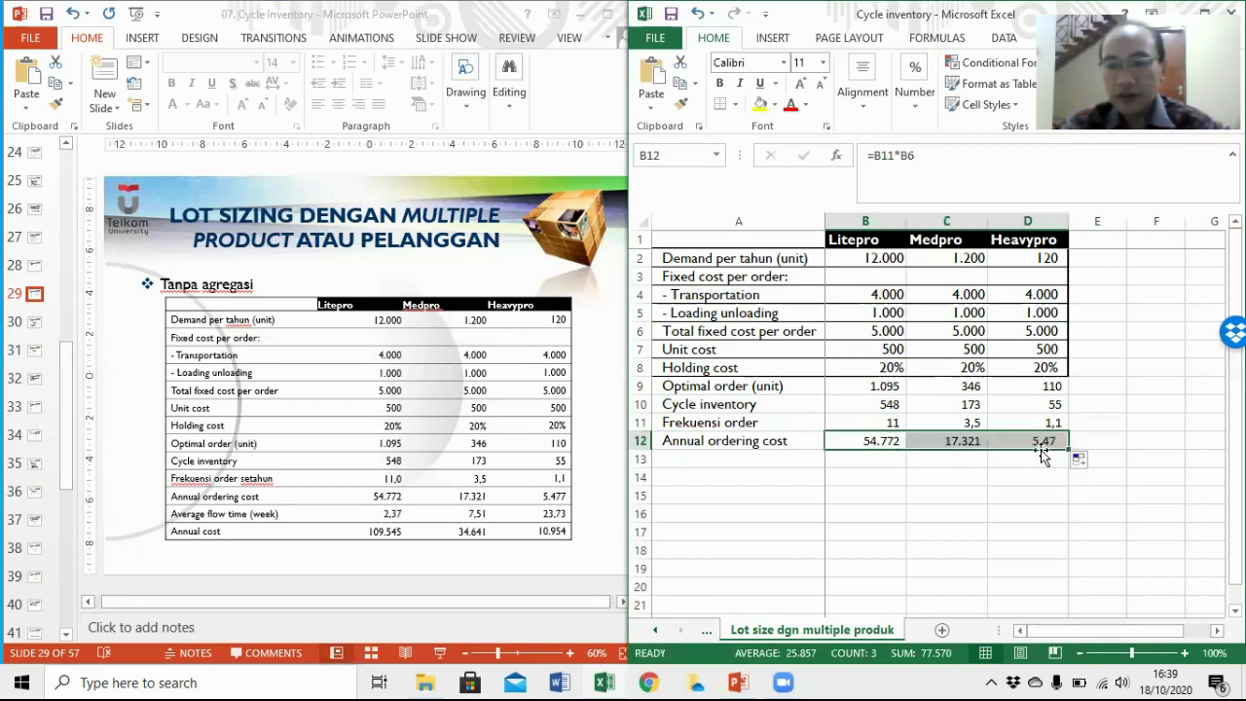
Label the row below Annual ordering cost, in A13, as "Annual holding cost"
left_click(875, 462)
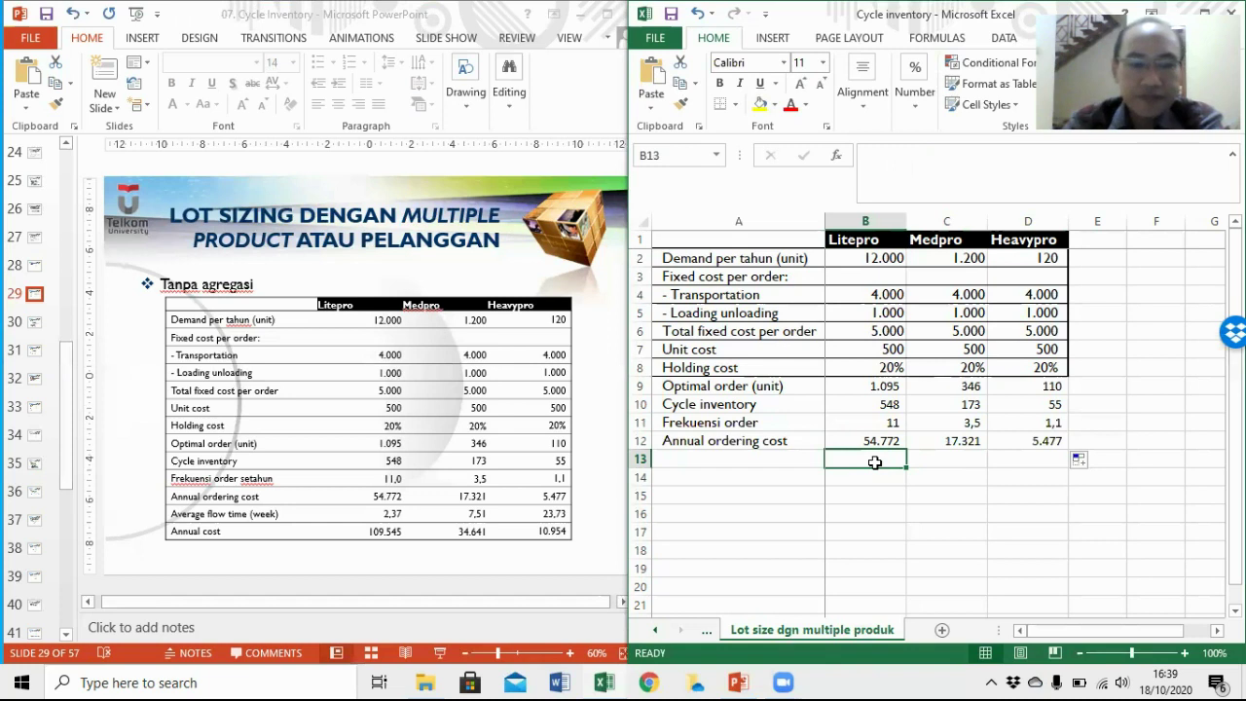
left_click(727, 464)
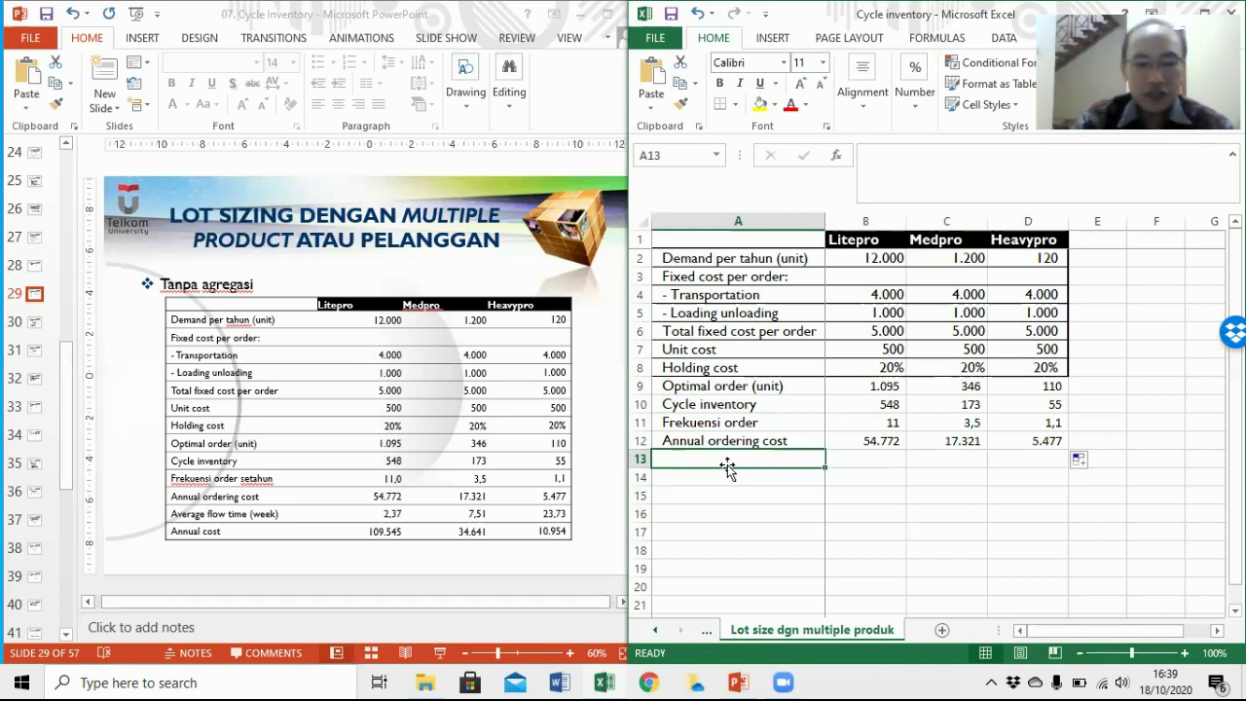
type("Holding")
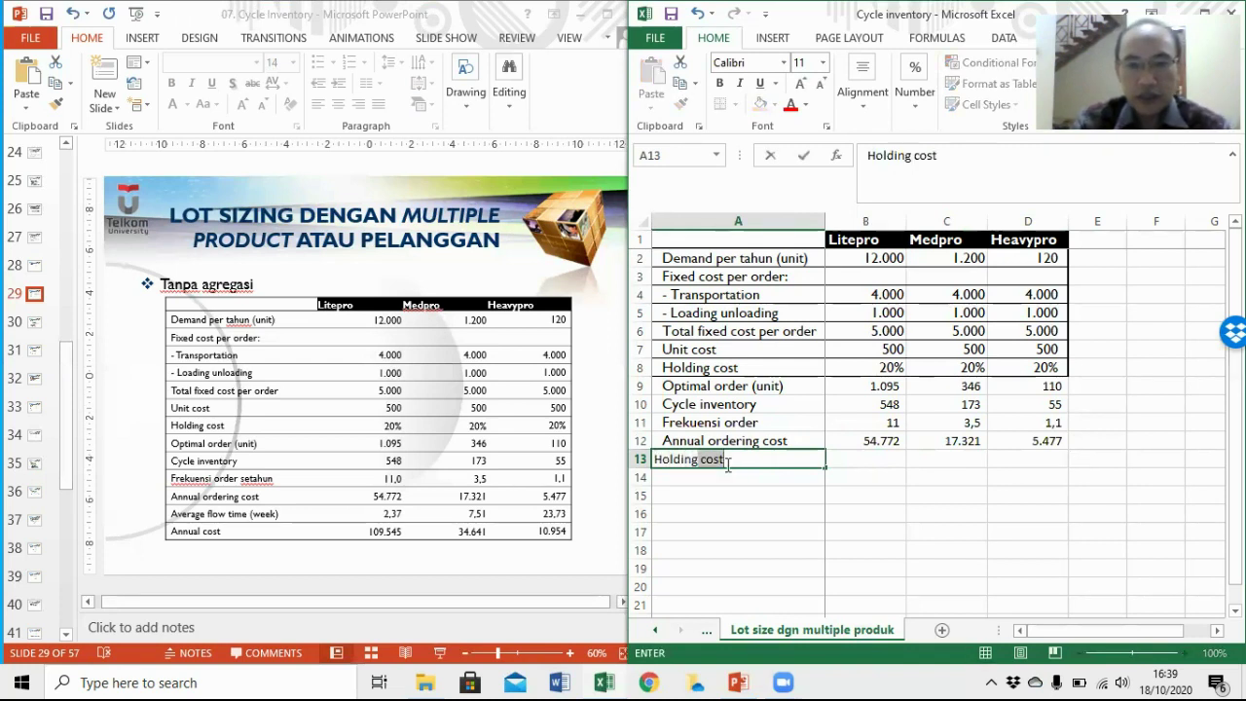
left_click(877, 155)
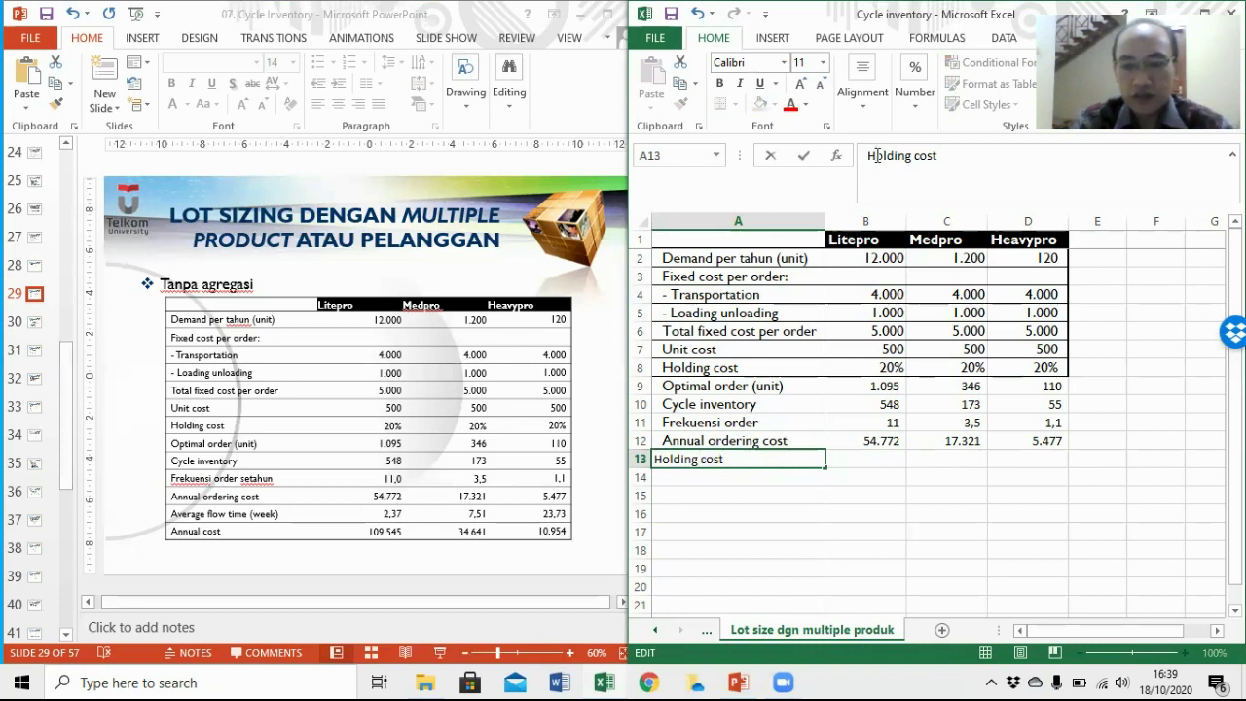
key("BackSpace")
type("Annual")
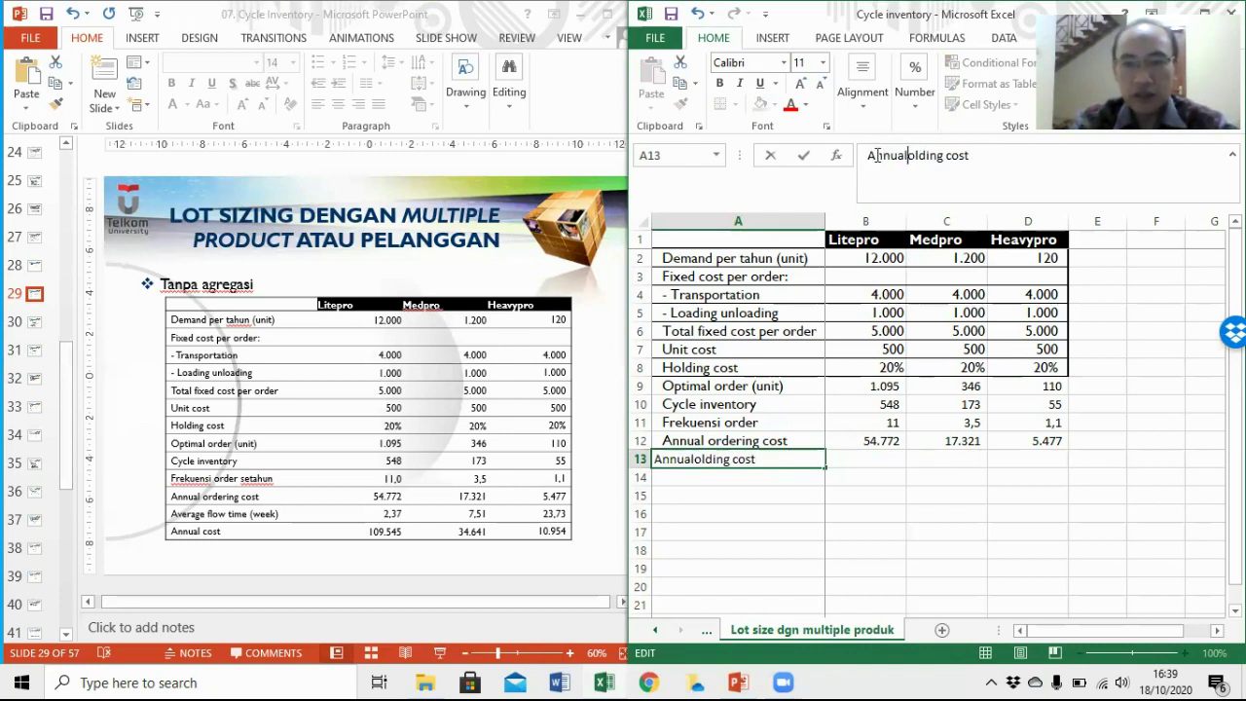
type(" h")
key("Return")
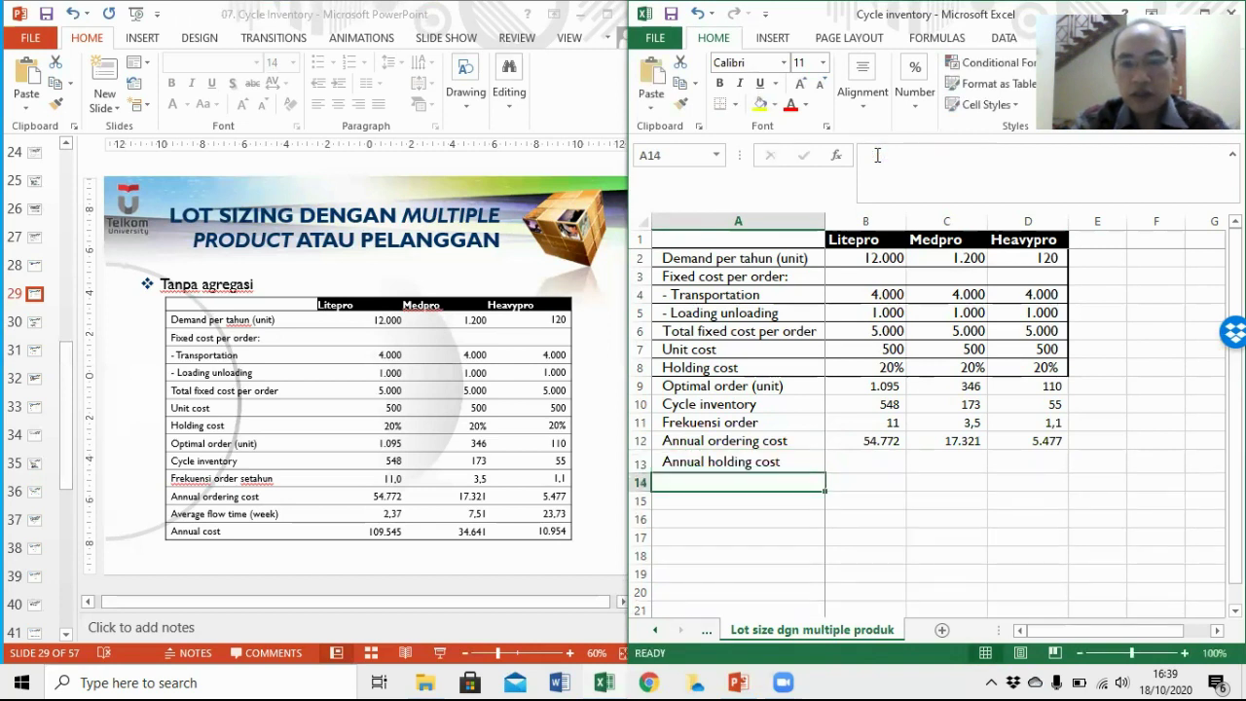
Calculate the Litepro annual holding cost in B13 as half the optimal order times holding rate and unit cost, =(B9/2)*B8*B7
key("Up")
key("Right")
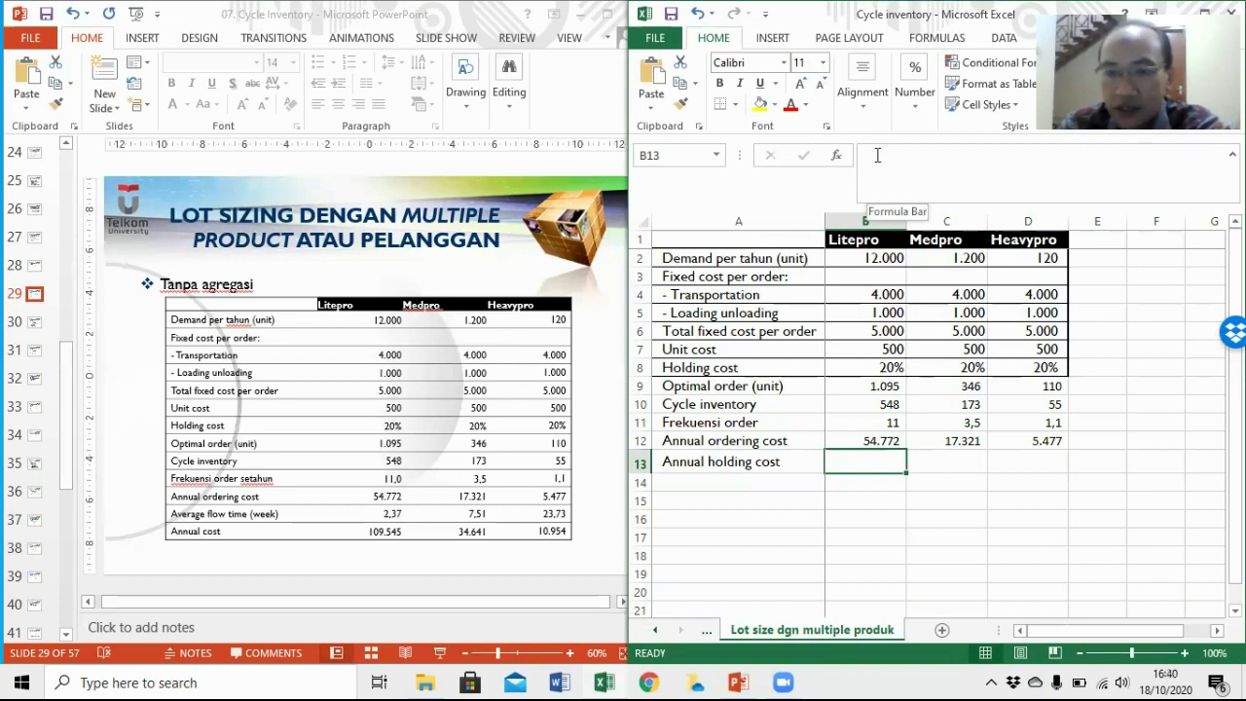
type("=")
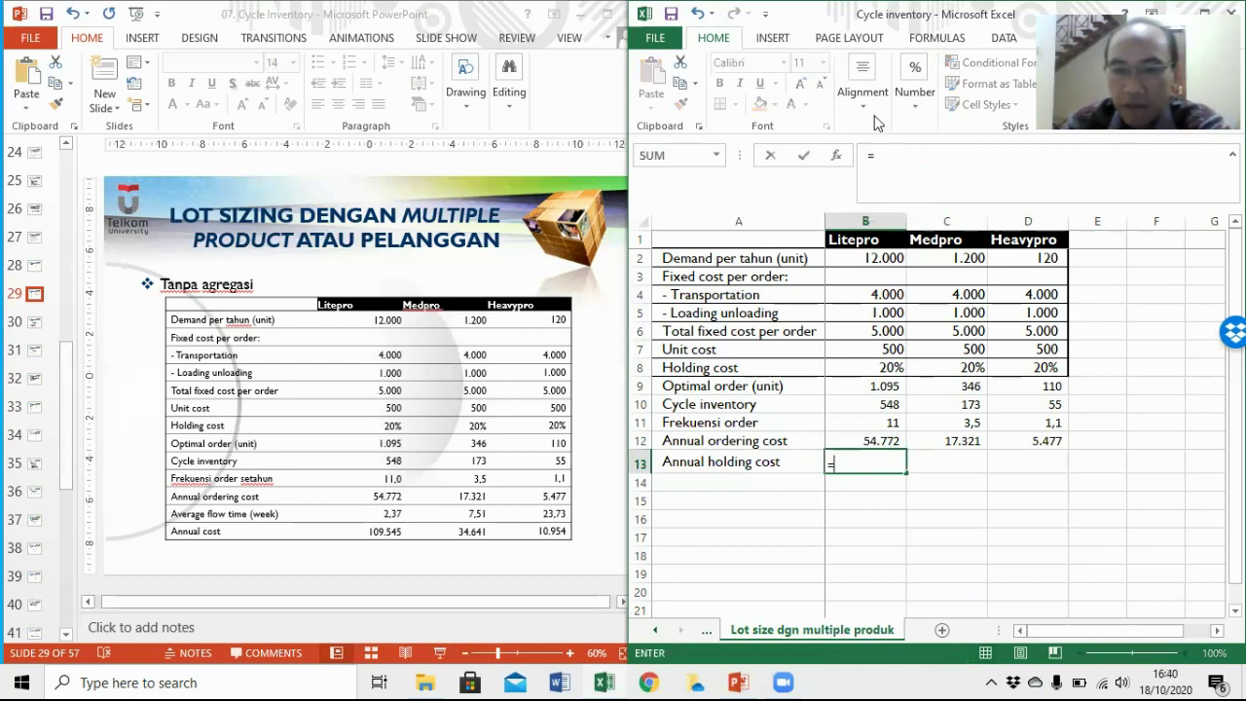
left_click(863, 386)
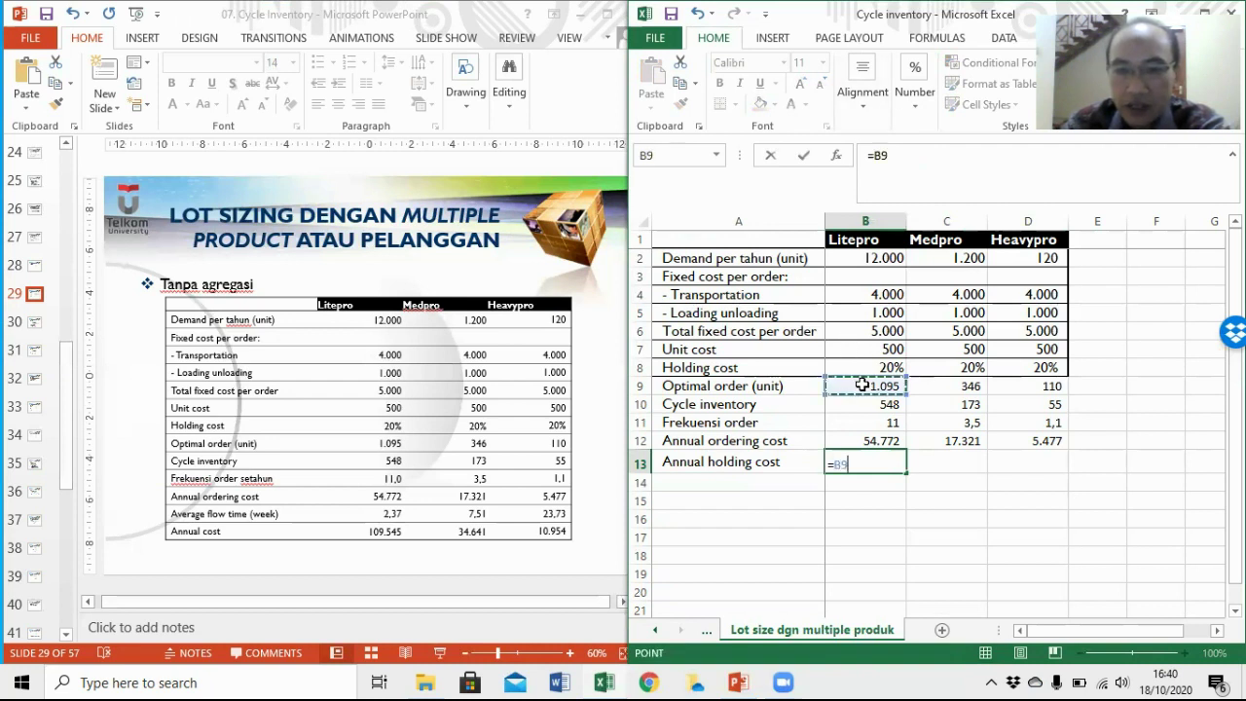
type("/2")
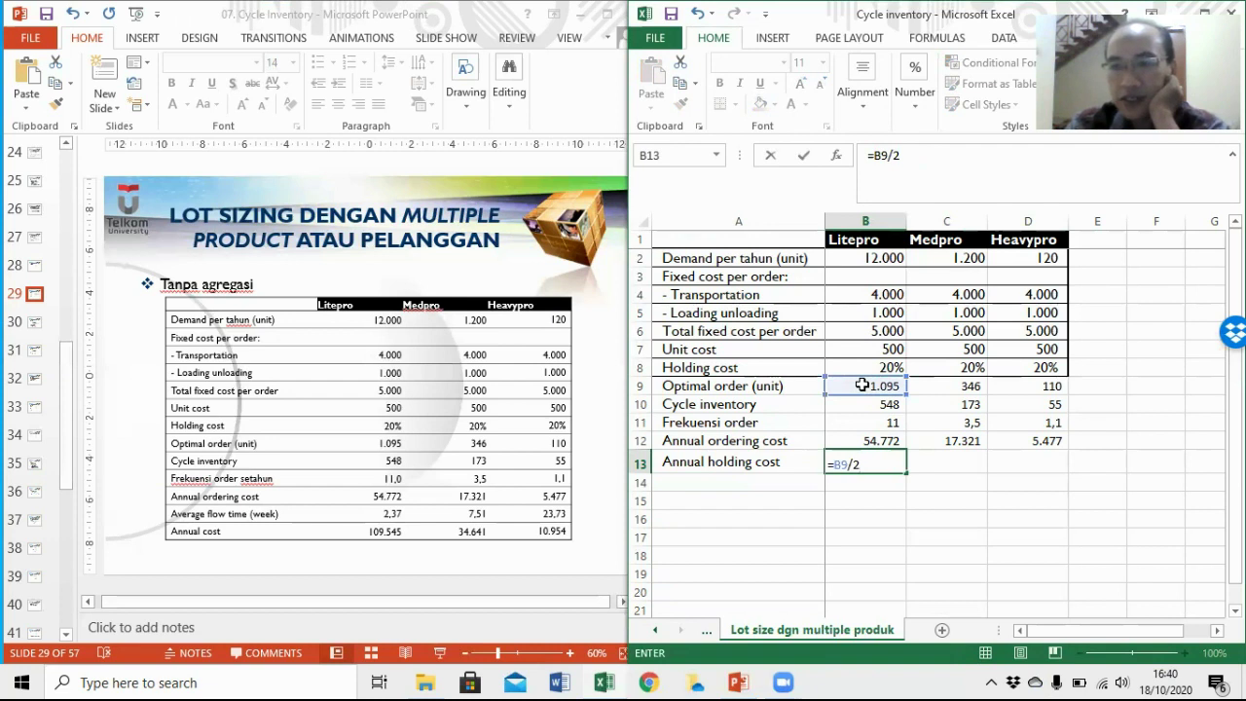
left_click(875, 155)
type("(")
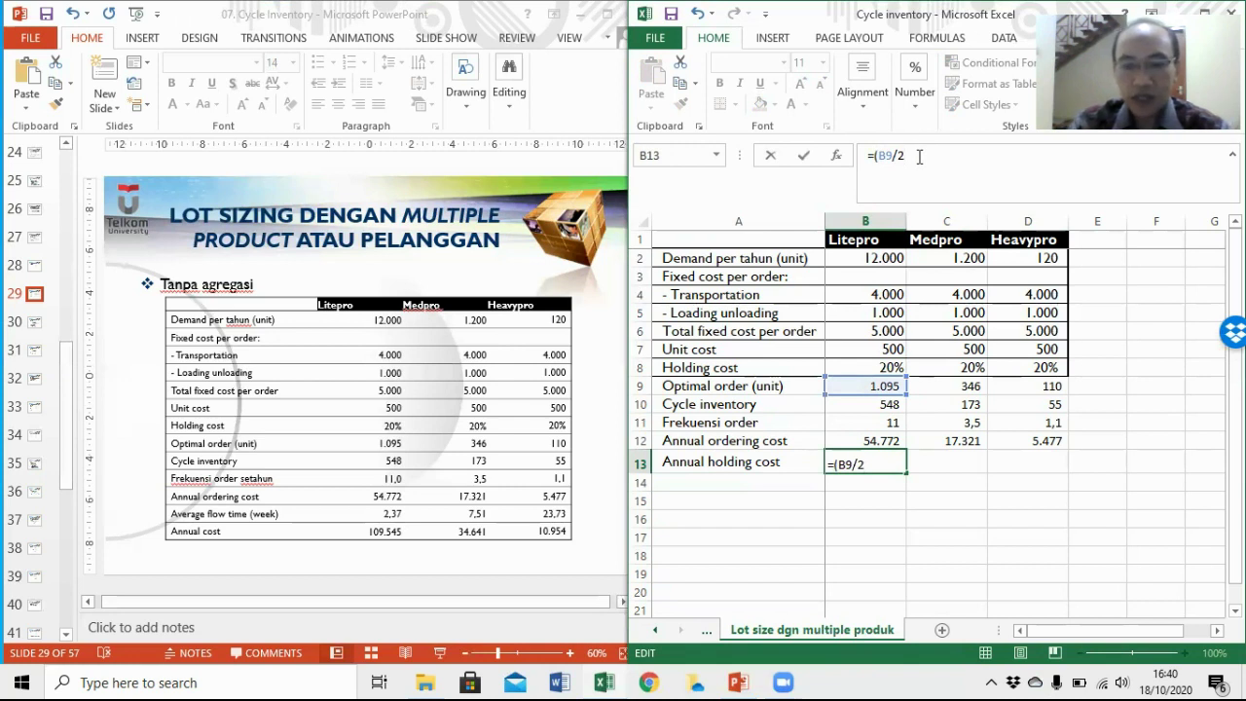
left_click(919, 156)
type(")*")
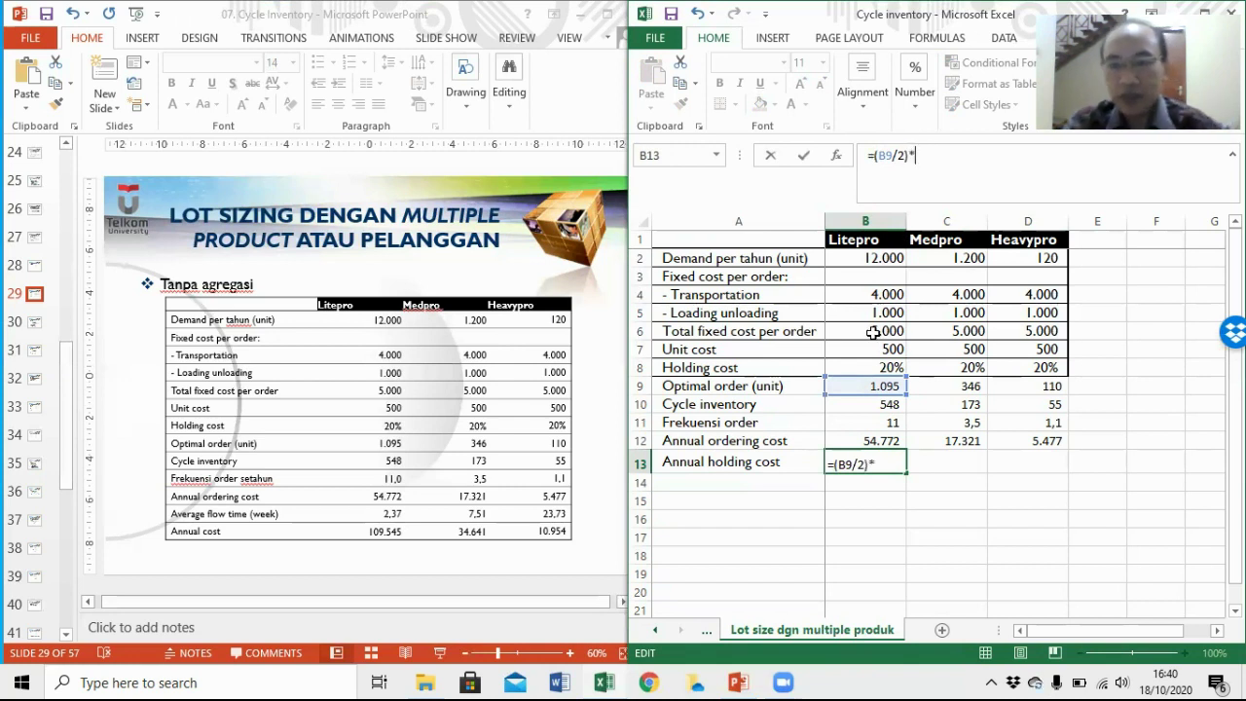
left_click(863, 365)
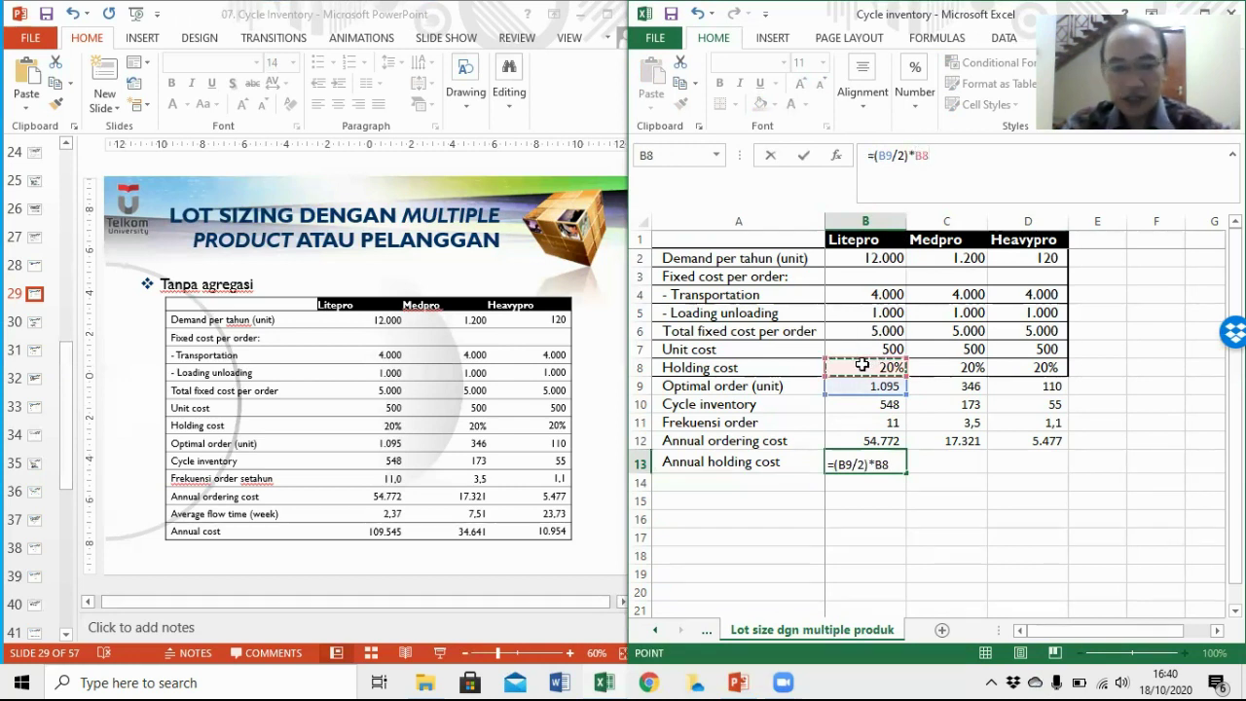
type("*")
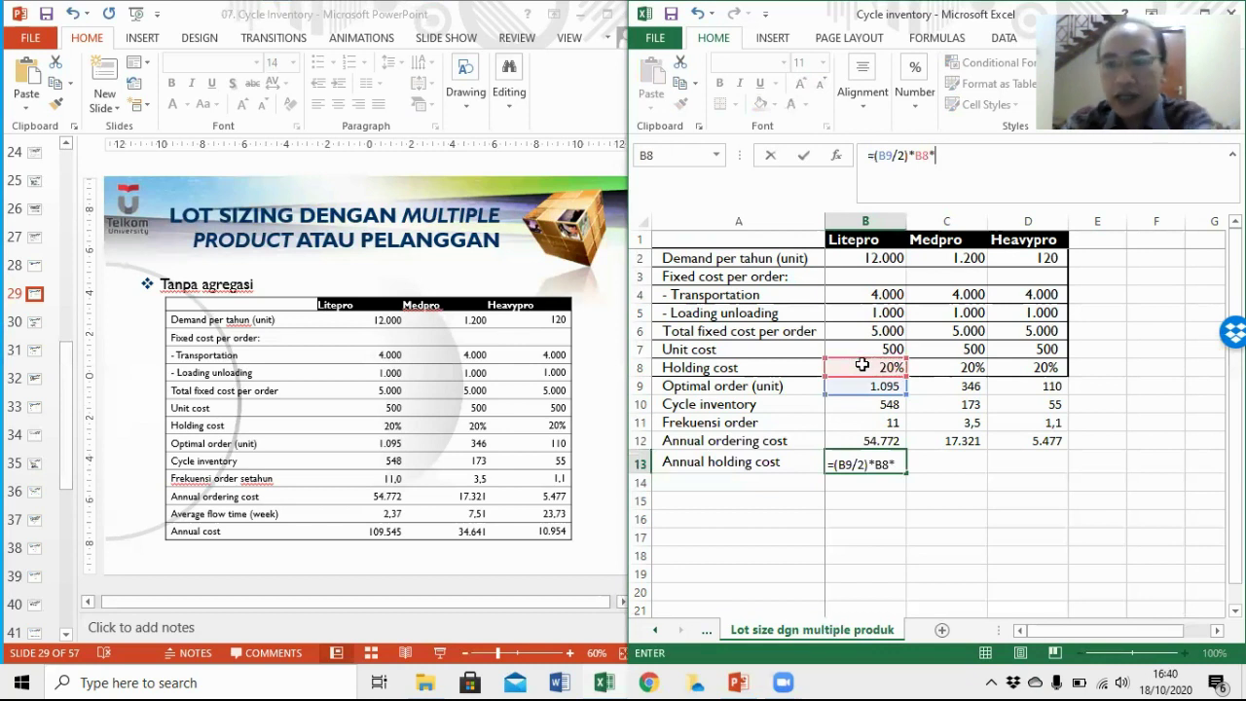
left_click(872, 348)
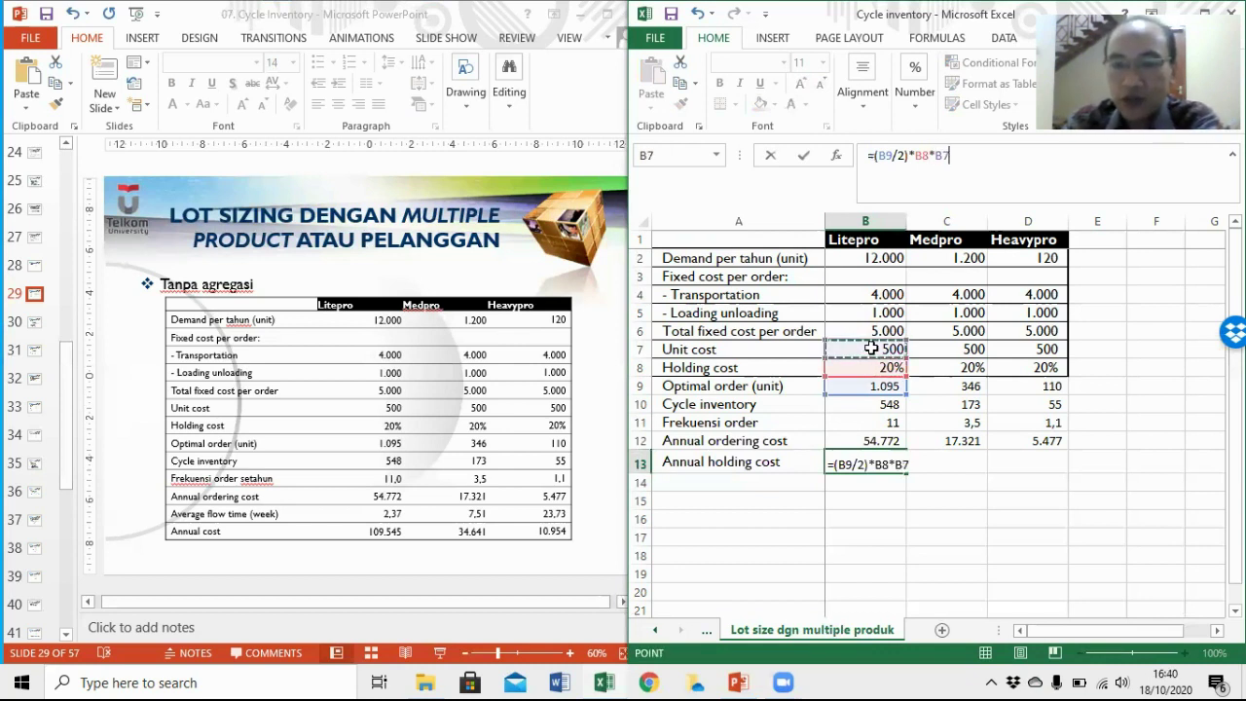
key("Return")
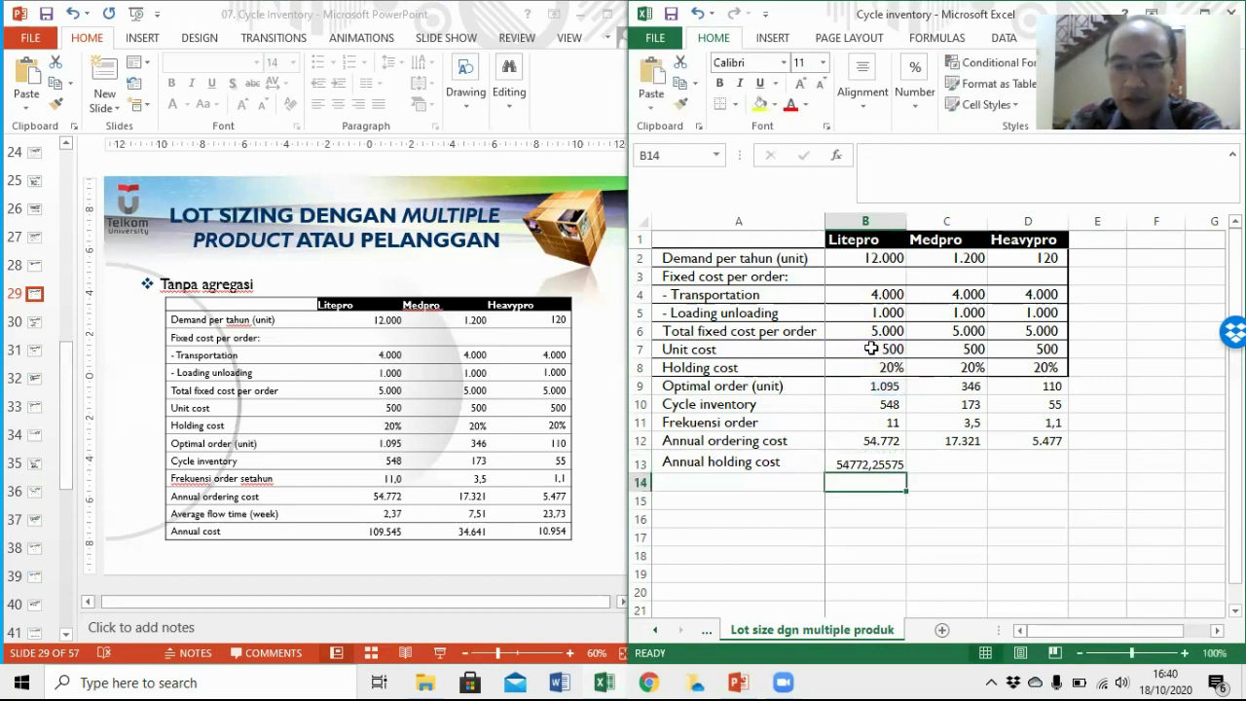
Format the Litepro annual holding cost in B13 with the comma style as a whole number with thousands separators
key("Up")
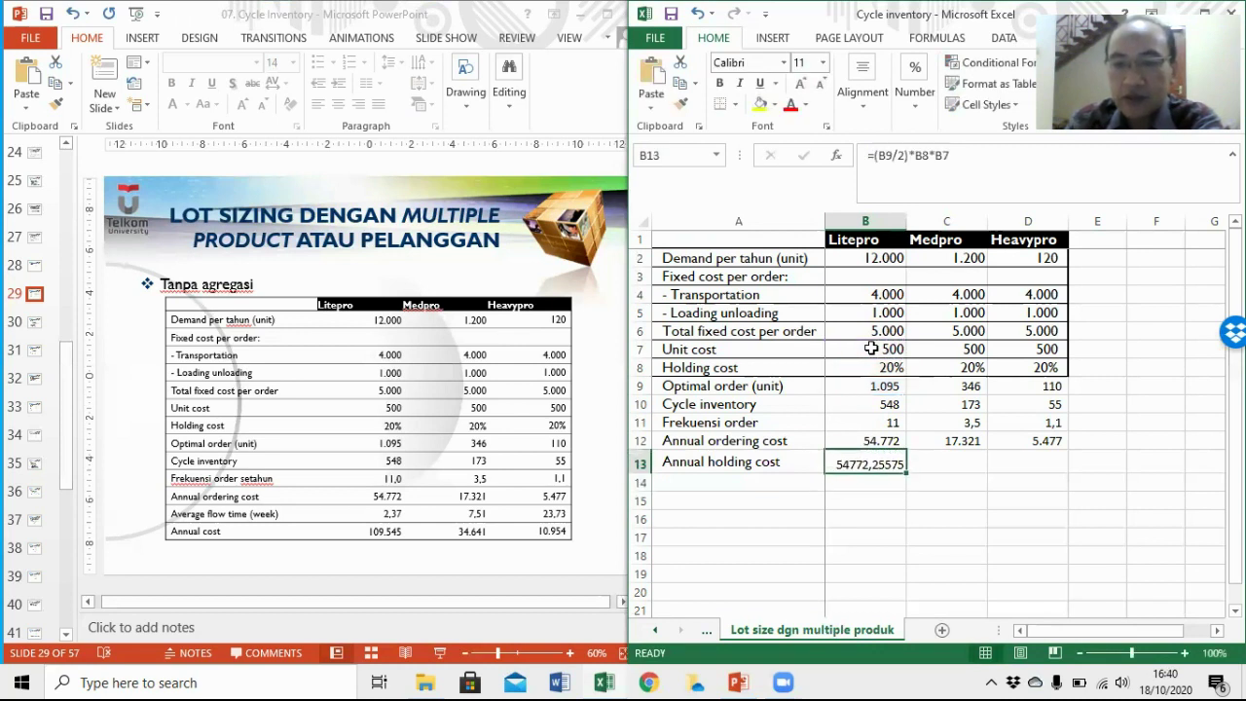
left_click(923, 121)
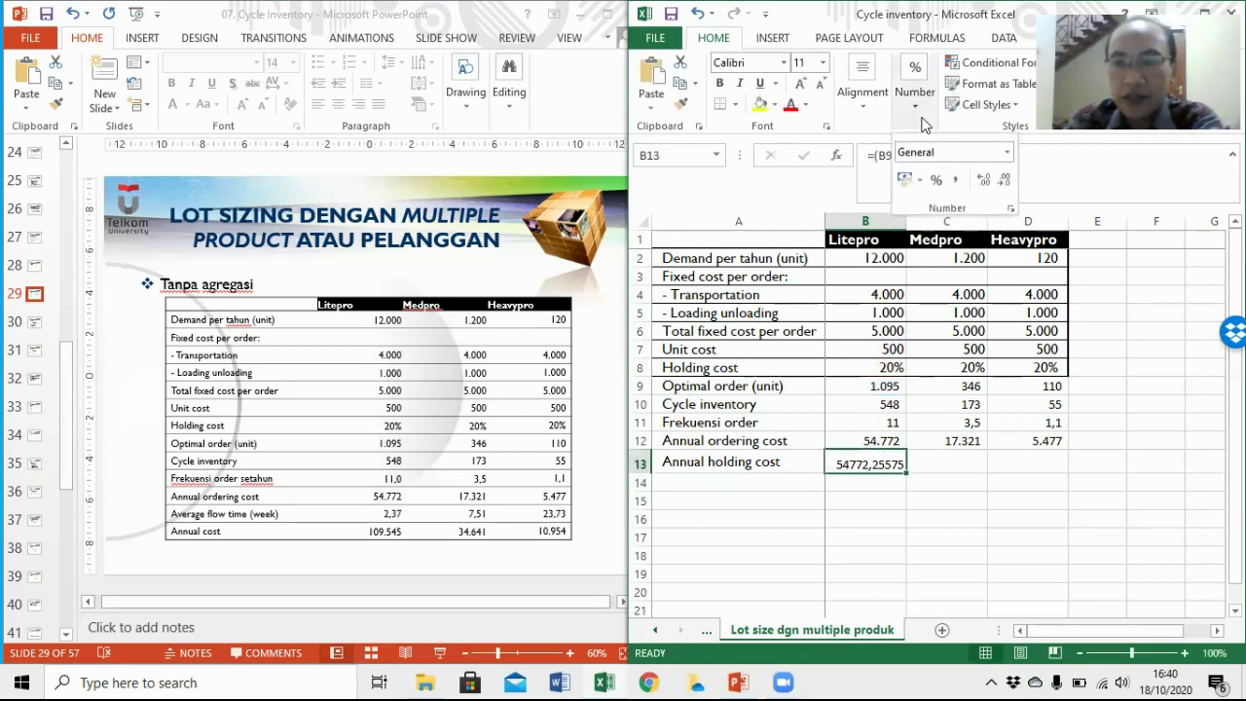
left_click(956, 181)
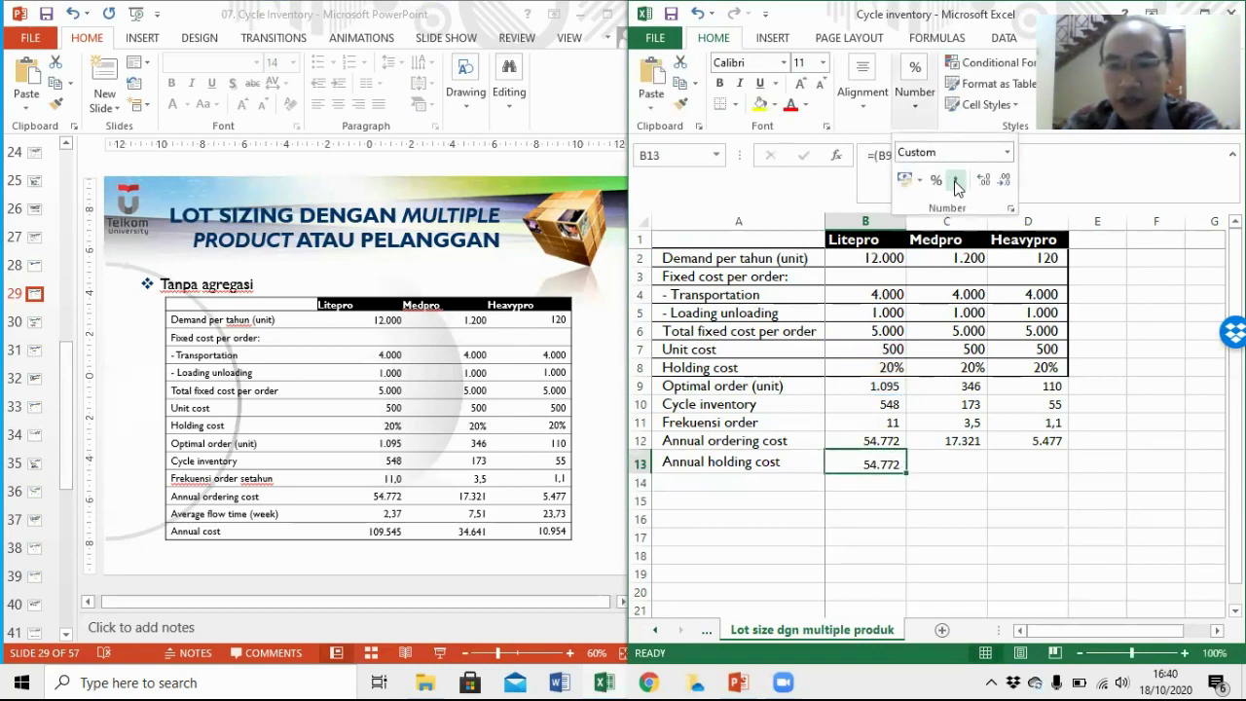
Copy the annual holding cost formula from B13 across to Medpro and Heavypro in C13:D13
left_click(853, 479)
left_click(851, 479)
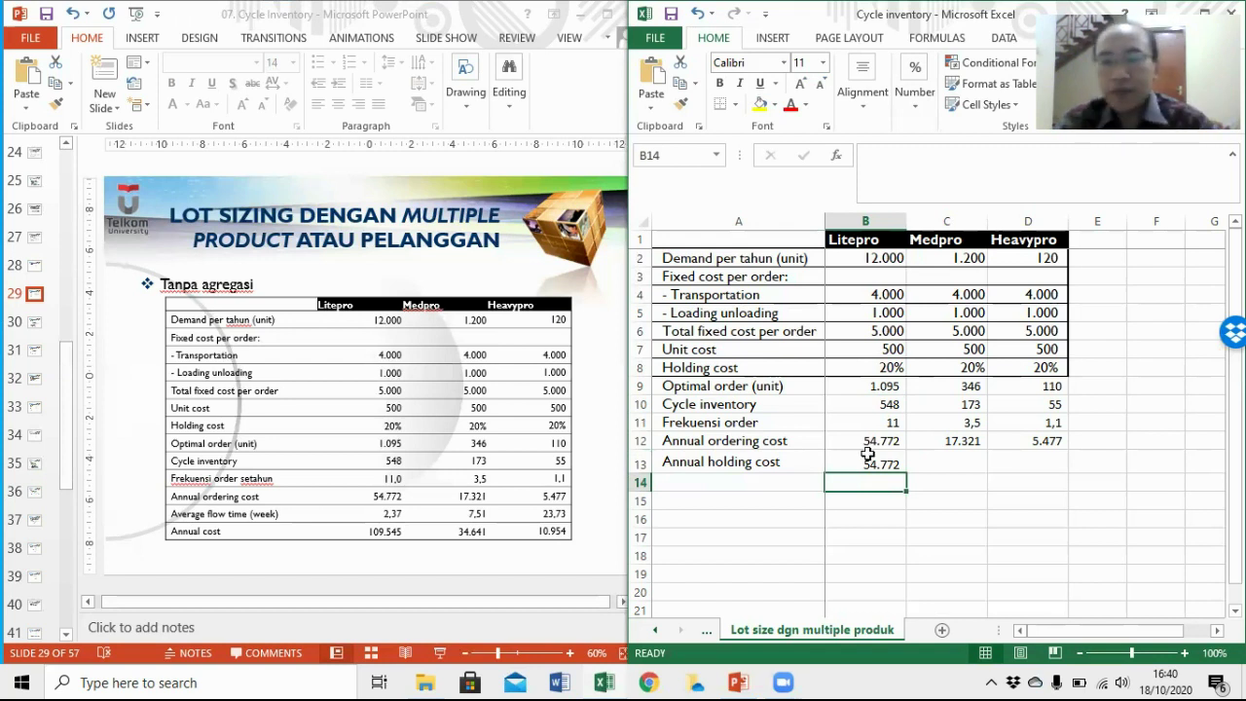
left_click(871, 461)
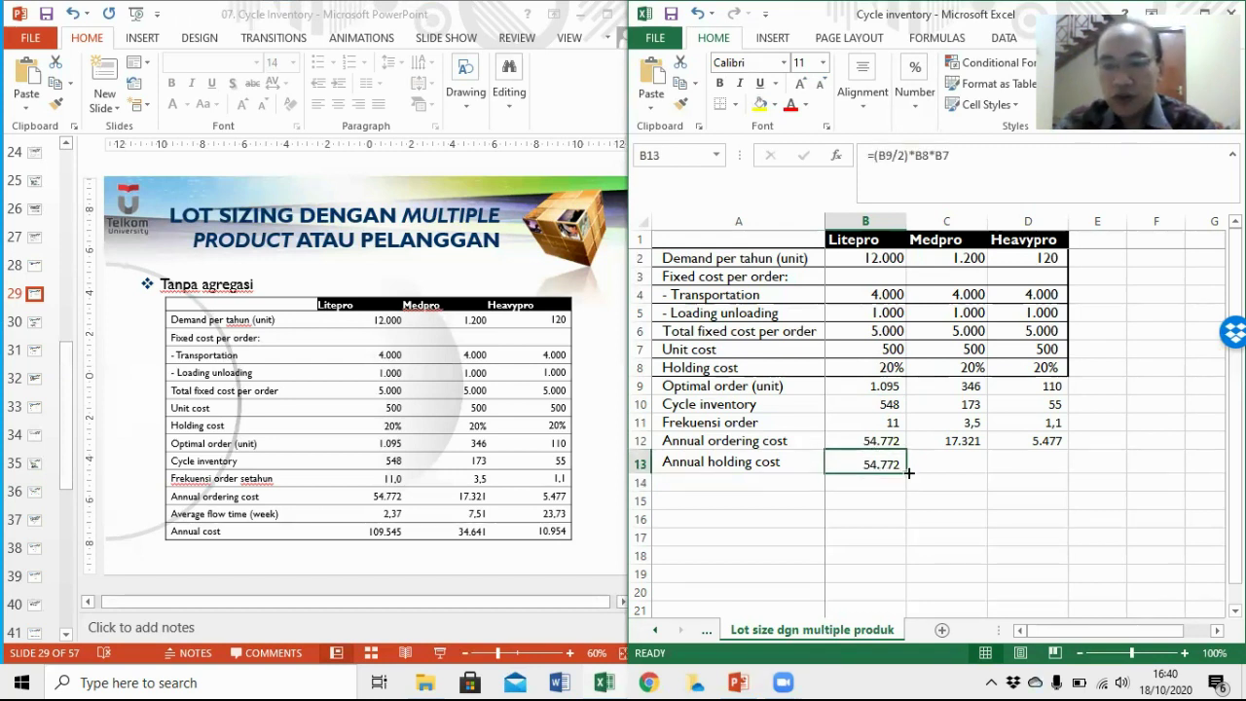
left_click_drag(906, 470, 1062, 467)
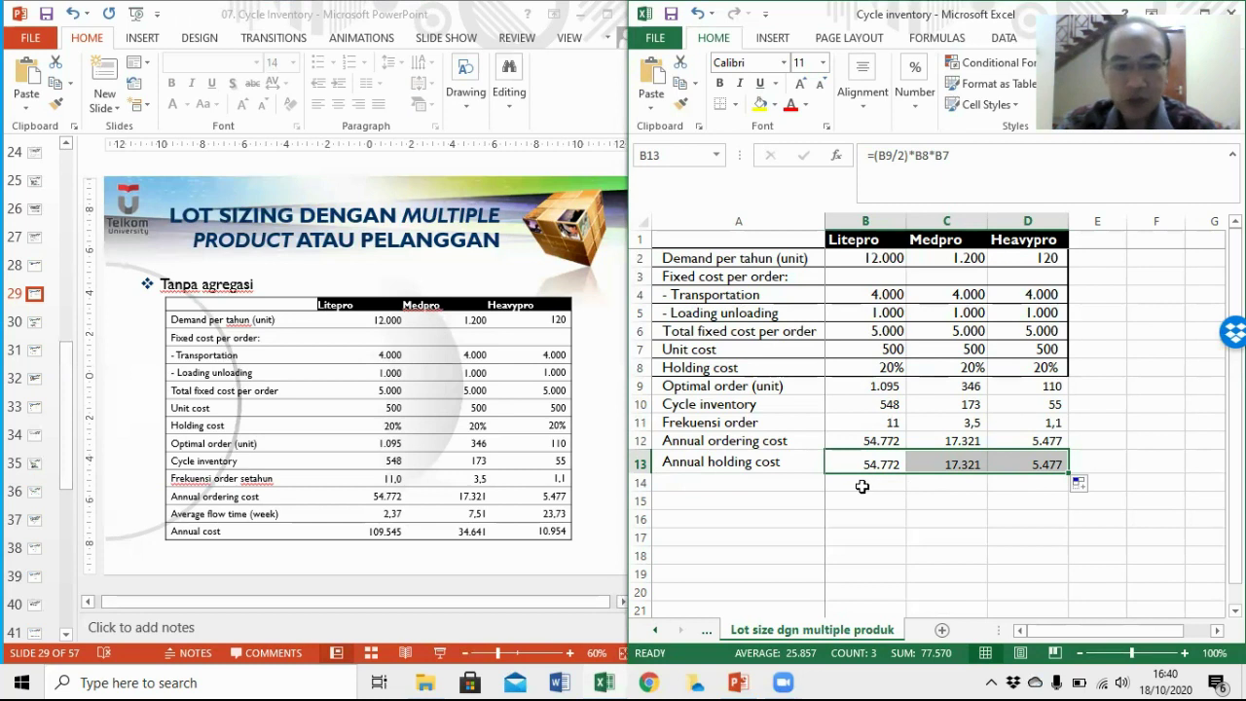
Switch to PowerPoint, go back to slide 21 to examine the fixed order-quantity example's cost and flow time formulas, and return to A14 in Excel
left_click(786, 484)
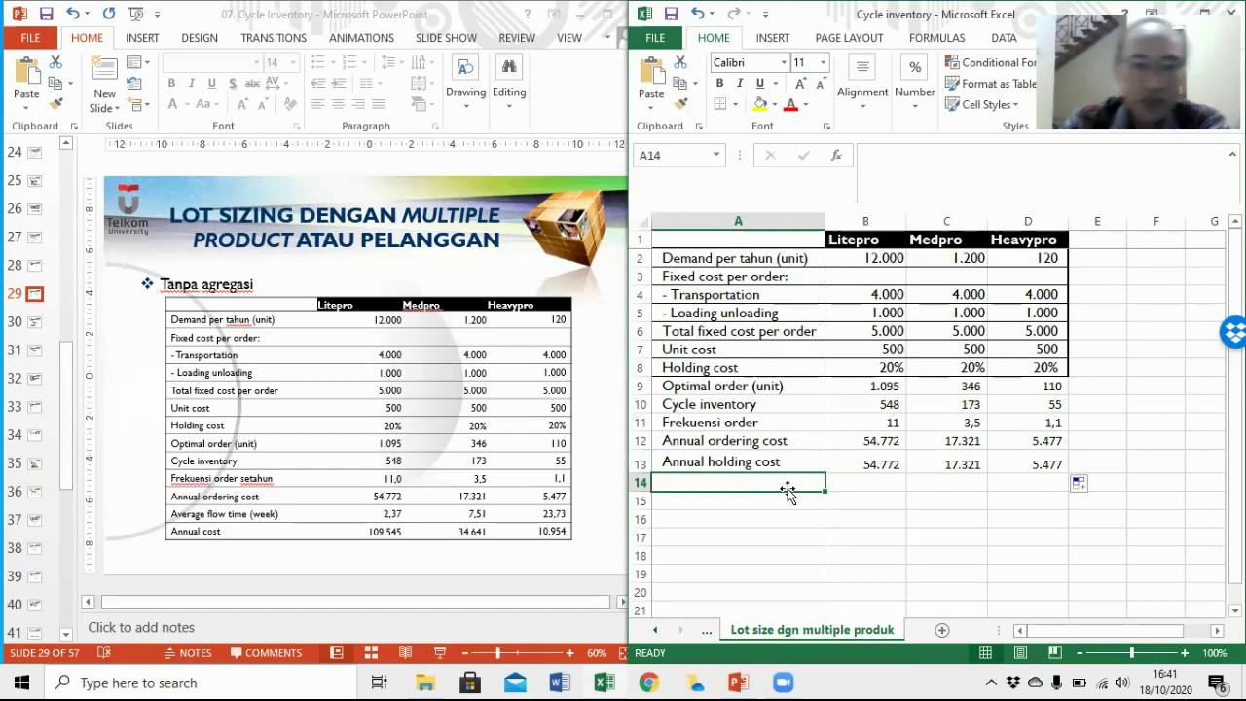
left_click(35, 265)
key("Up")
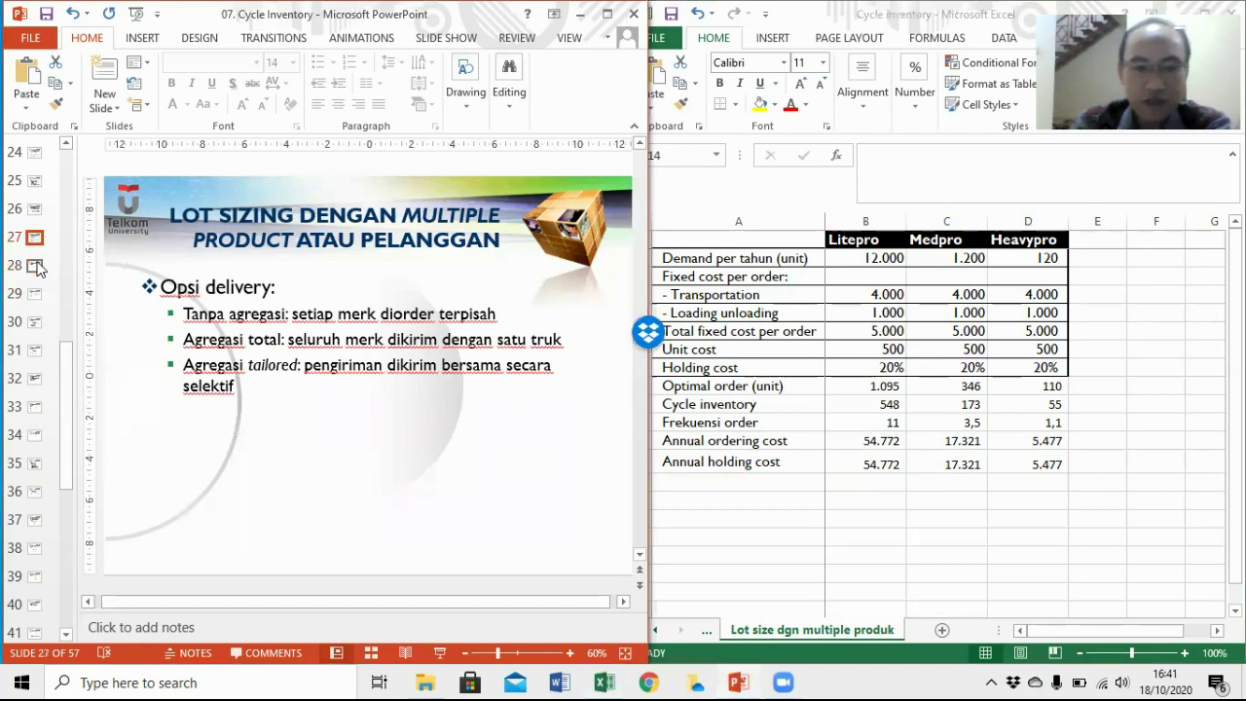
key("Up")
key("Down")
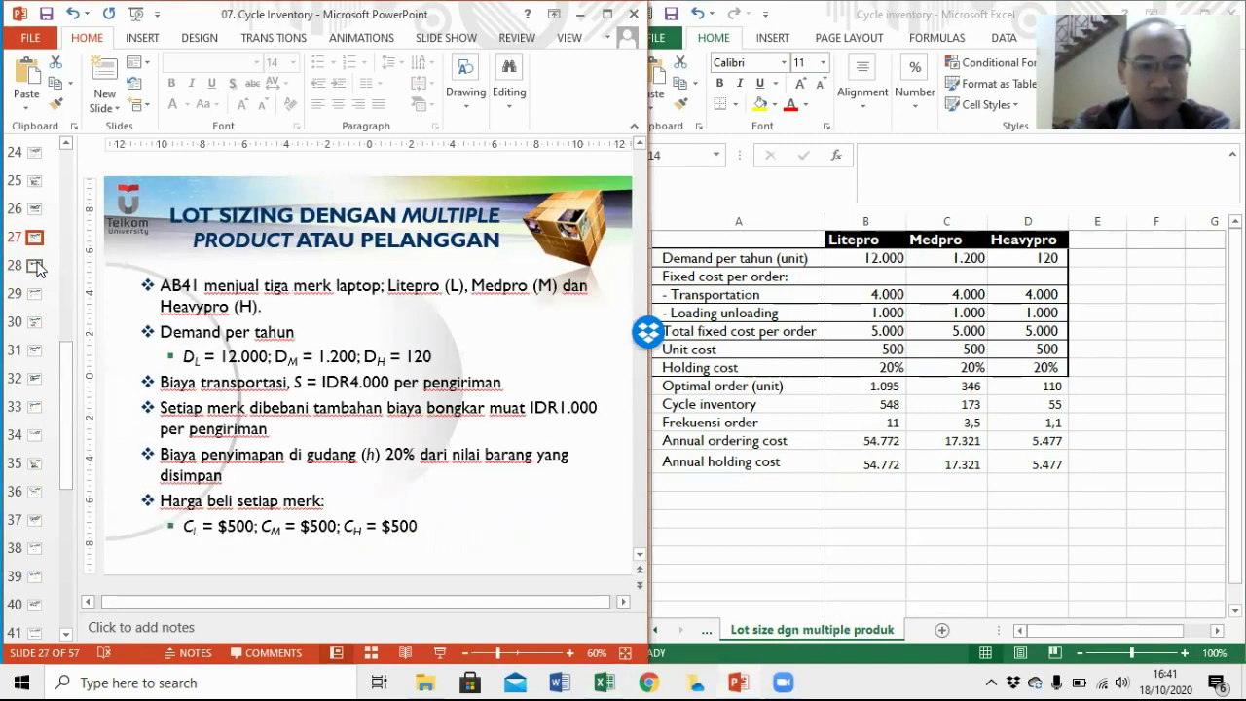
key("Up")
key("Up")
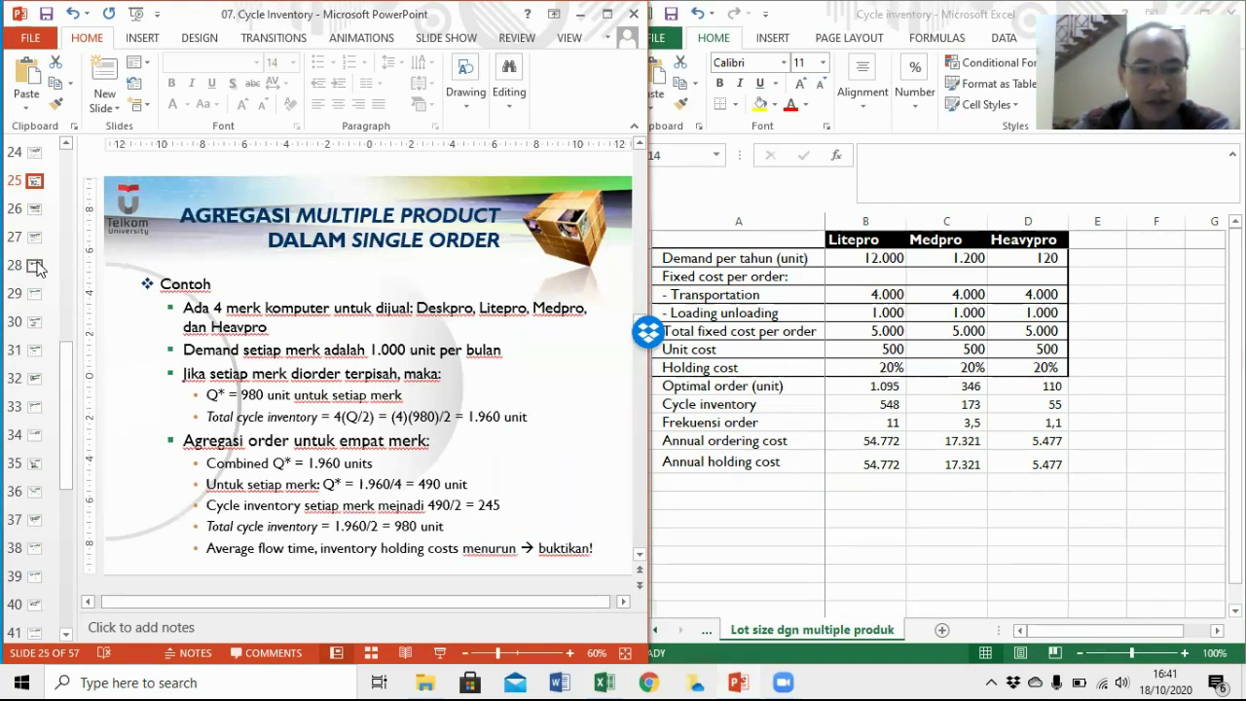
key("Up")
key("Up")
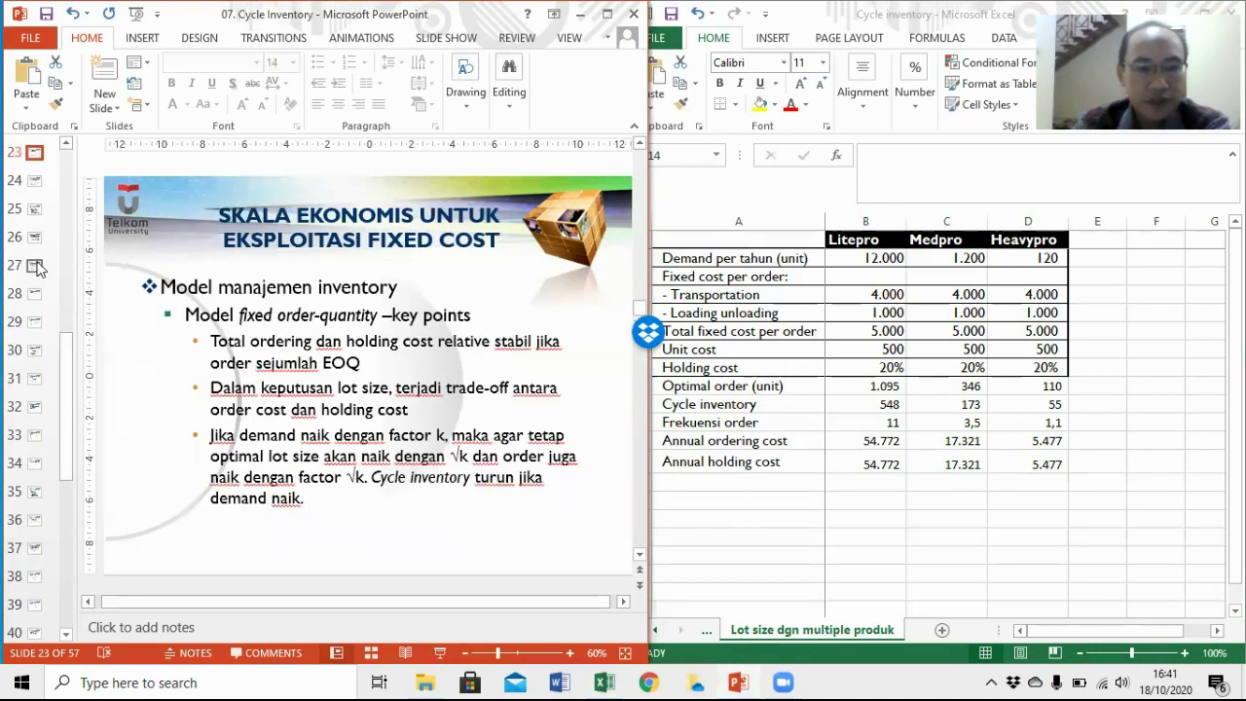
key("Up")
key("Up")
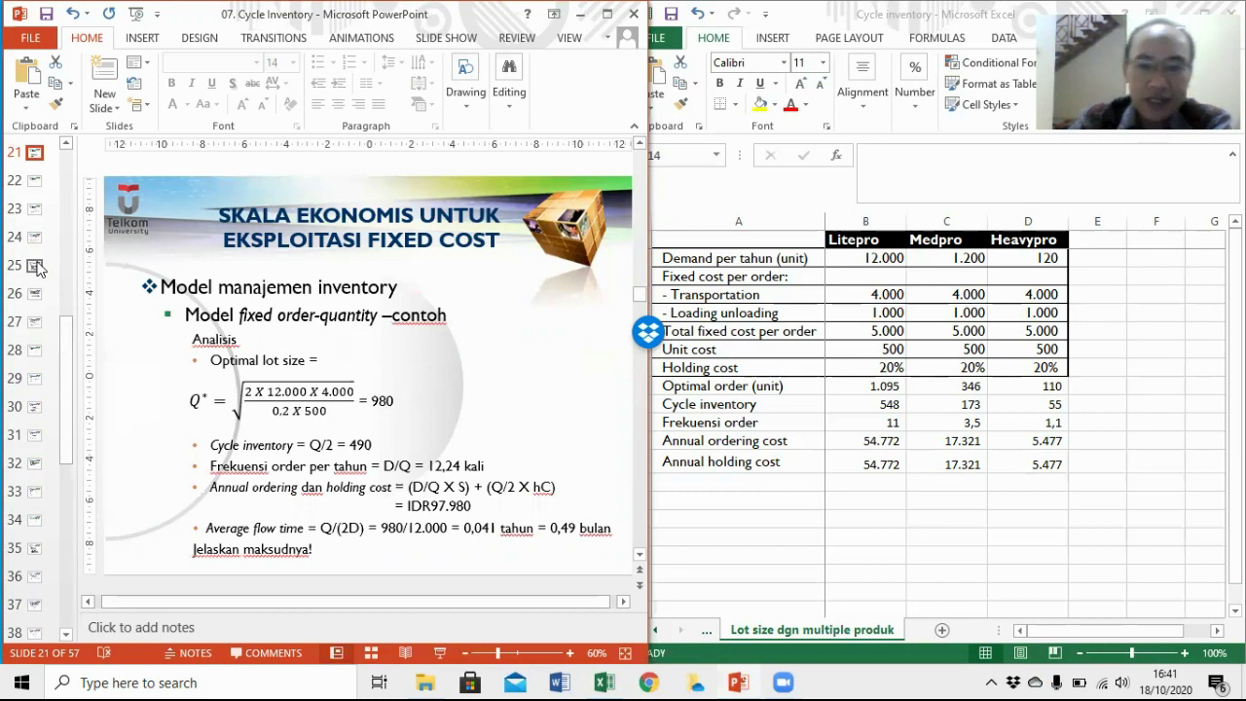
left_click(718, 489)
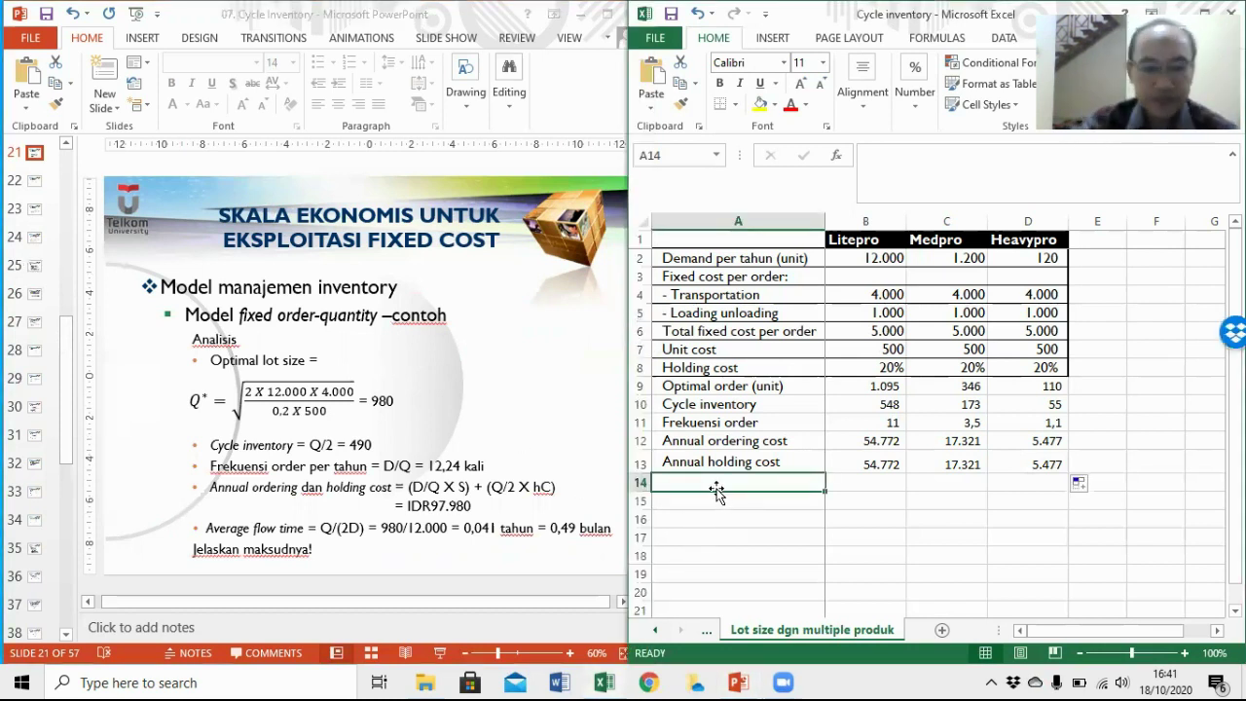
Label row 14 "Average flow time" in A14 and begin a formula for Litepro in B14
type("Averag")
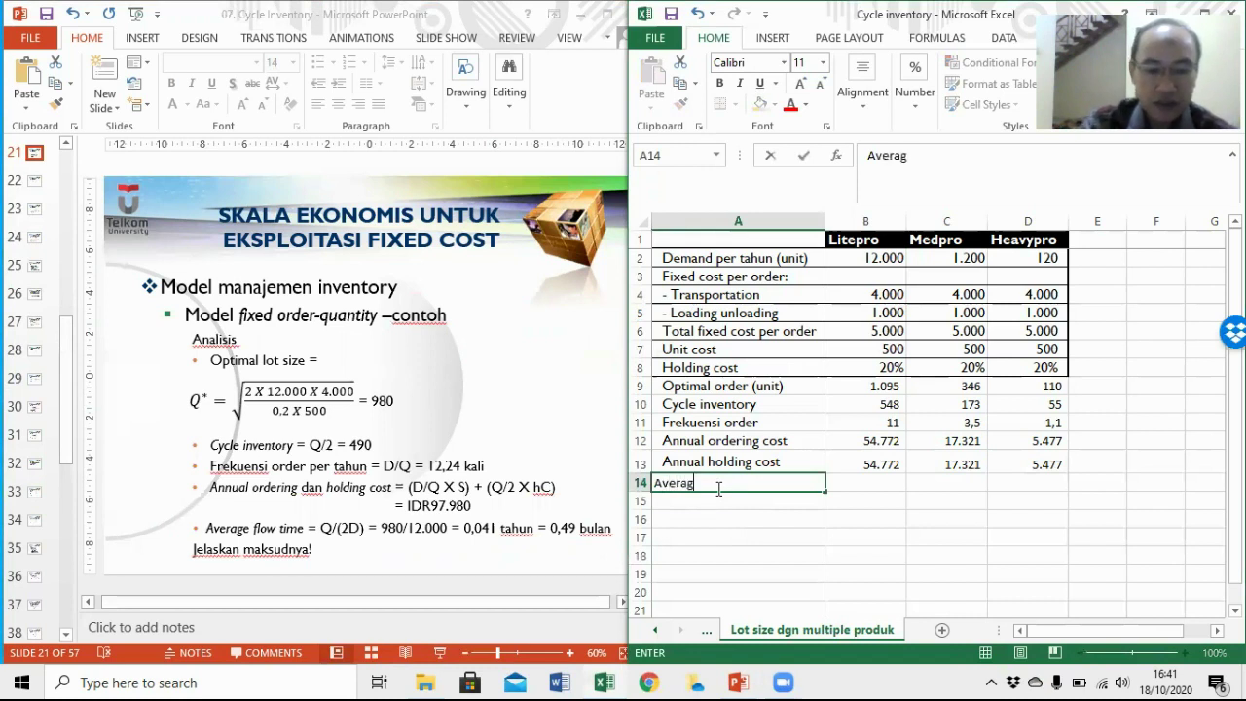
type("e flow time")
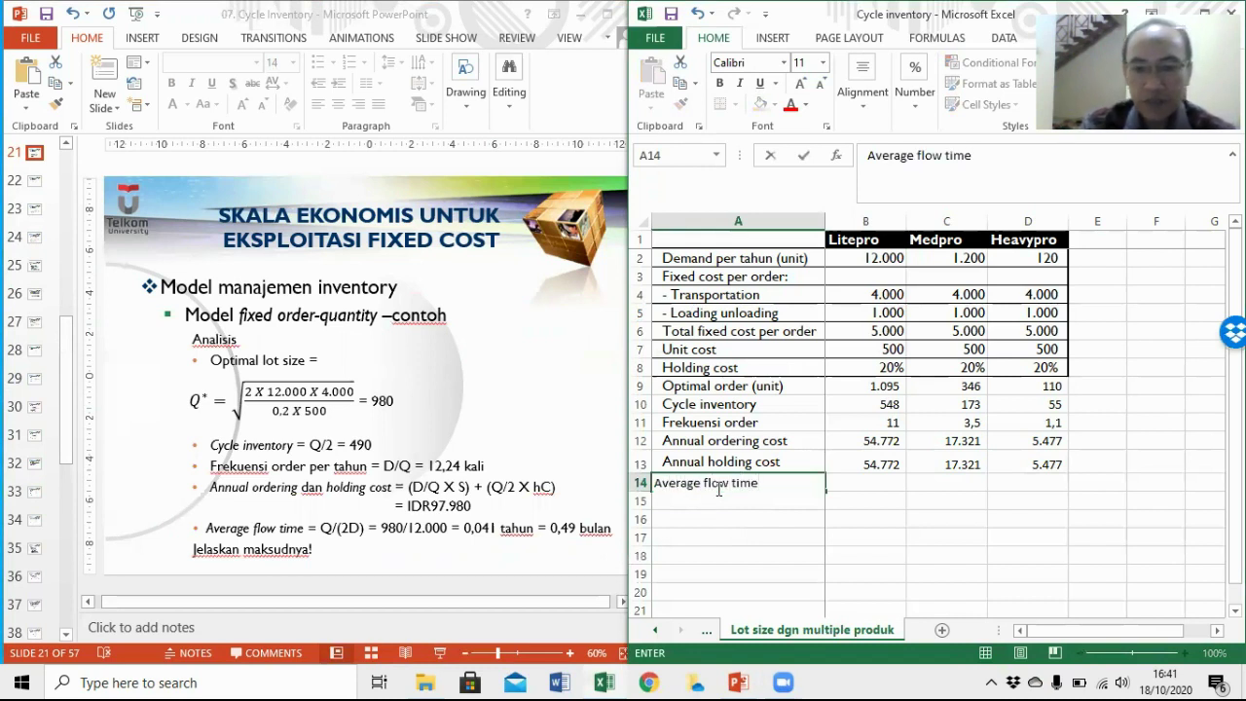
key("Tab")
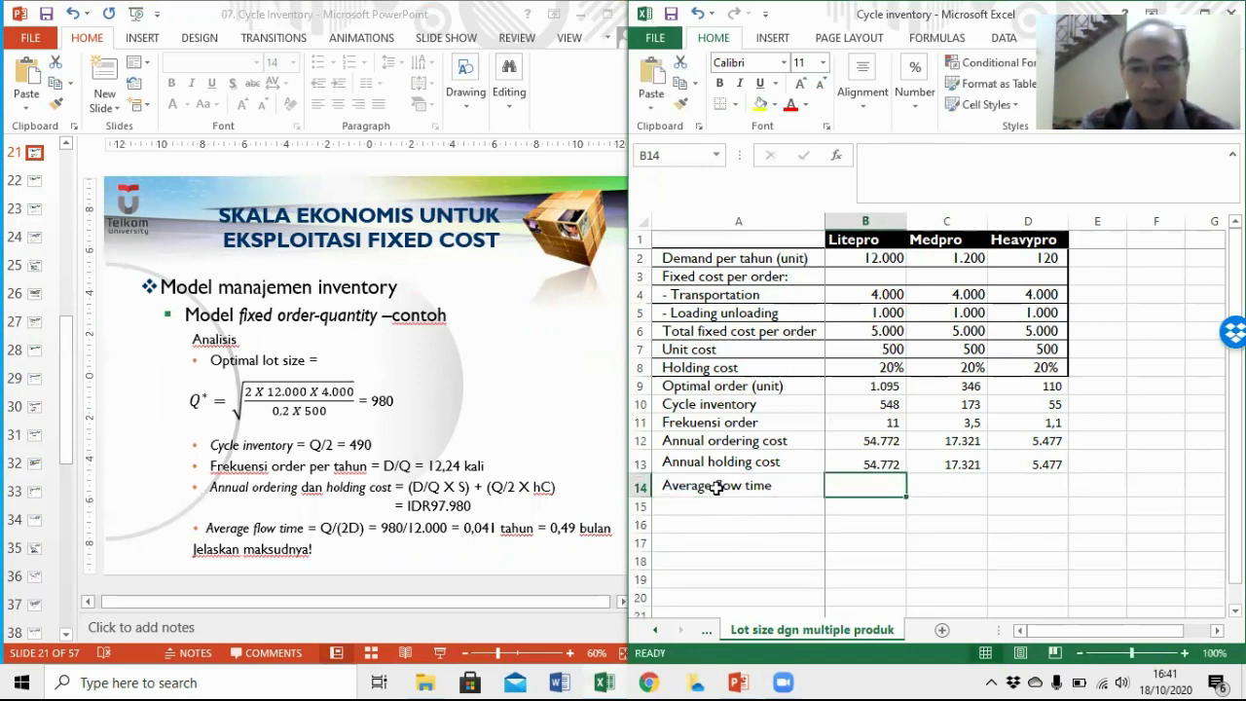
type("=")
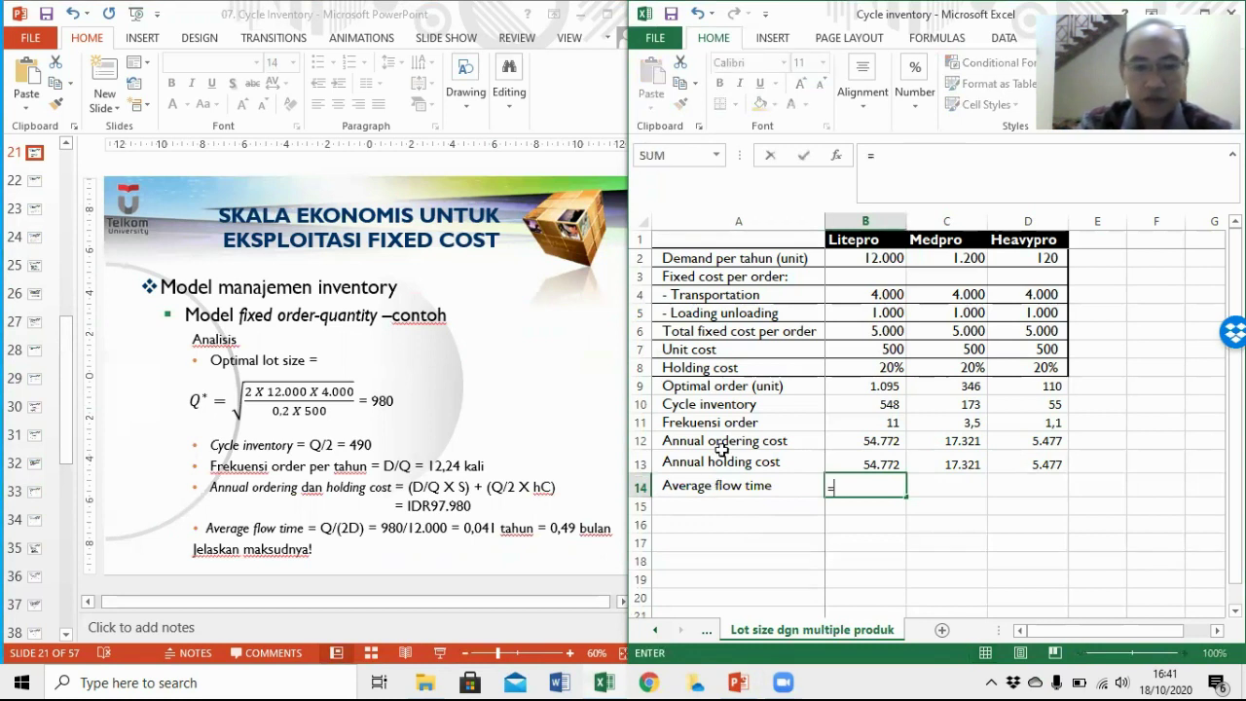
left_click(875, 260)
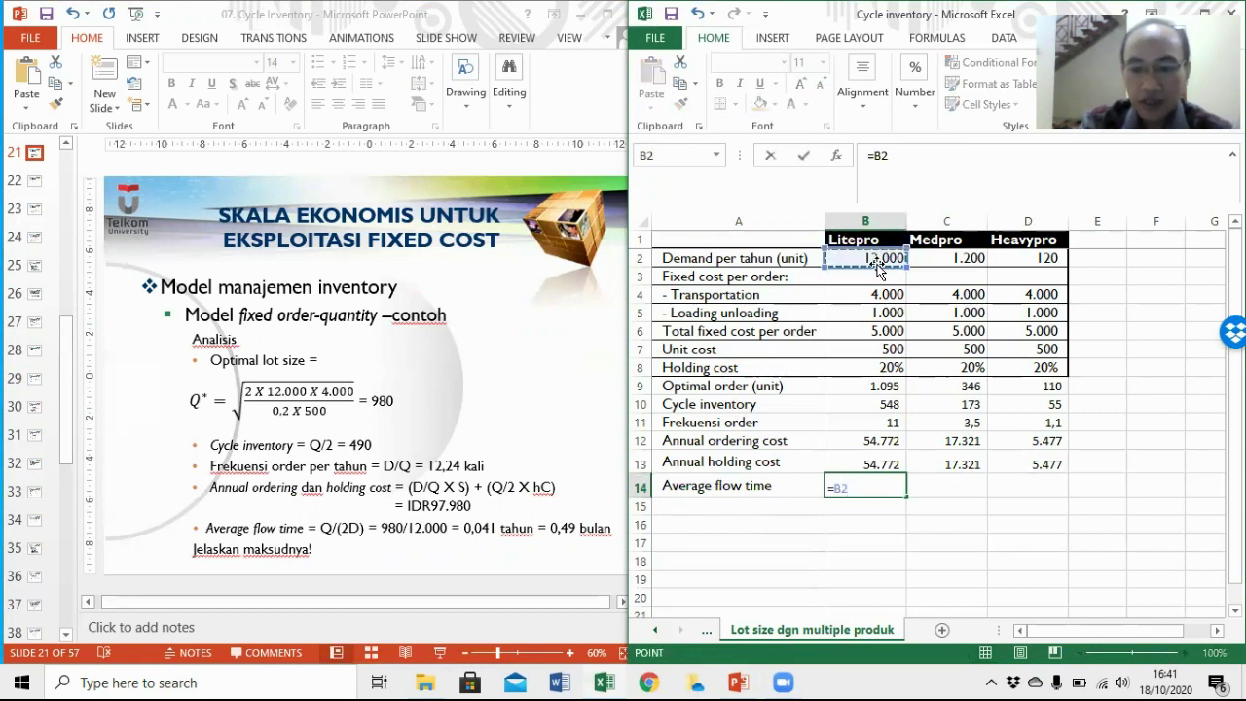
type("/(2*")
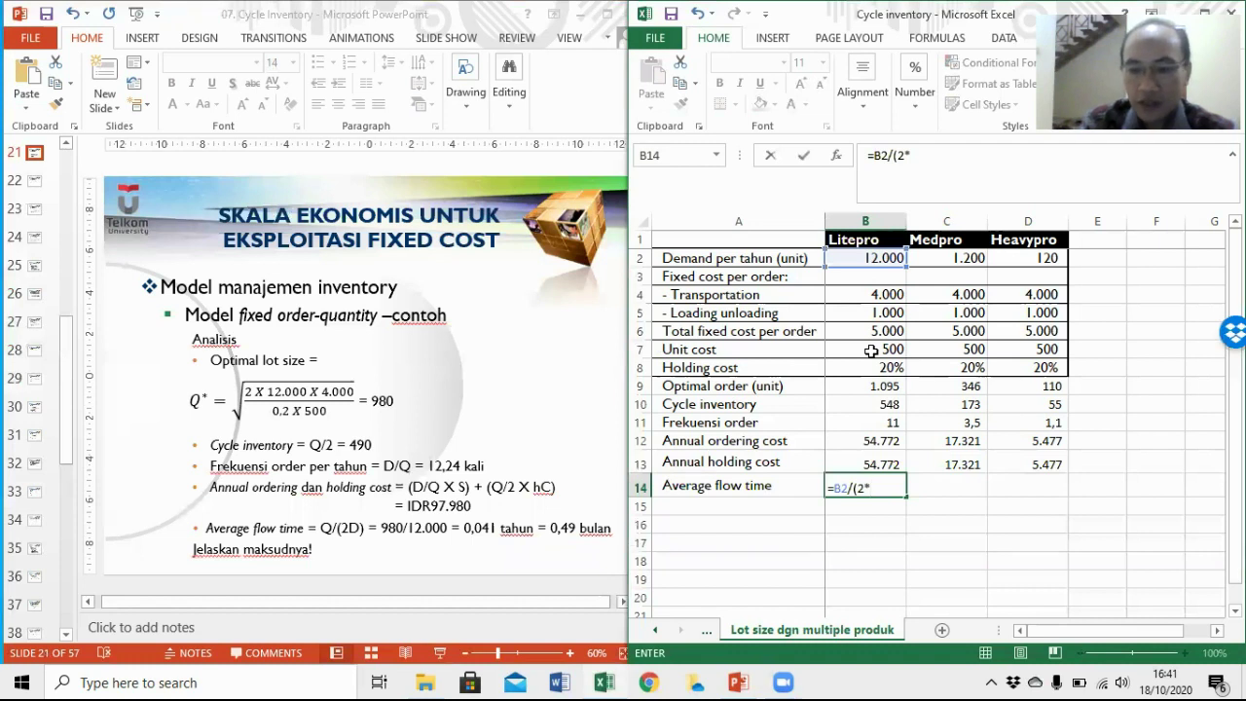
key("BackSpace")
key("BackSpace")
key("BackSpace")
key("BackSpace")
key("BackSpace")
key("BackSpace")
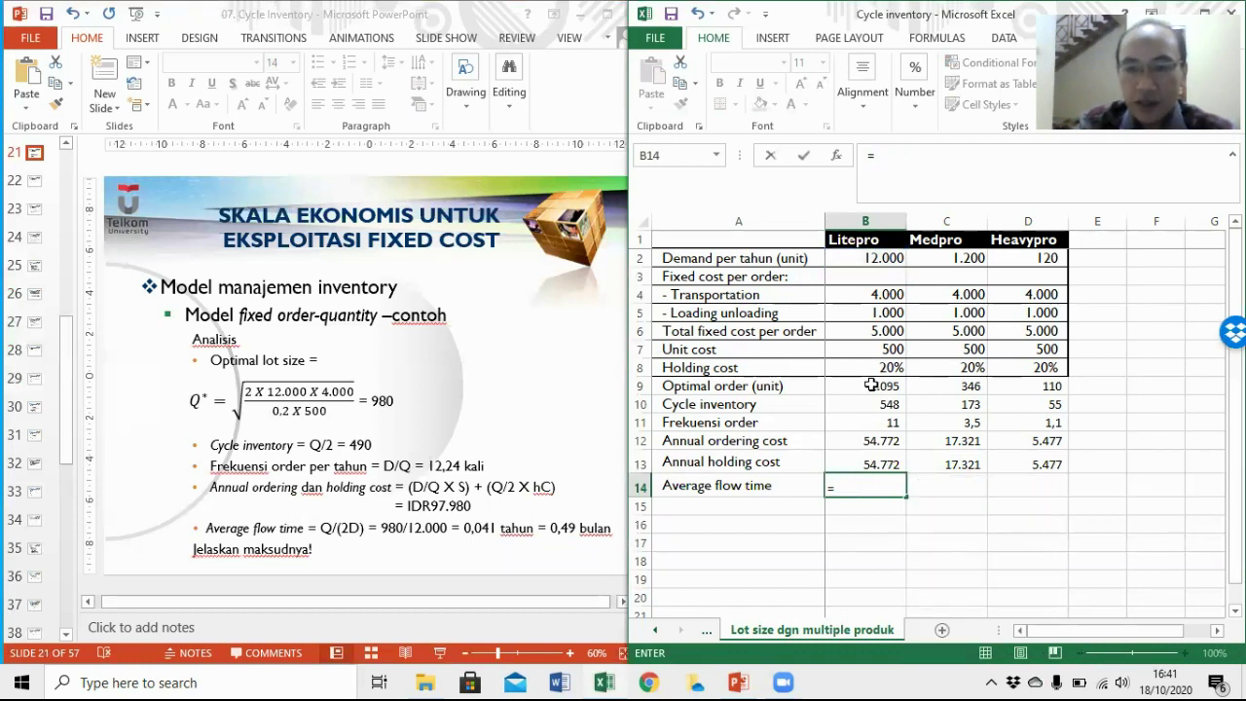
Calculate the Litepro average flow time in B14 as optimal order divided by twice the annual demand, =B9/(2*B2)
left_click(872, 386)
type("/(2*")
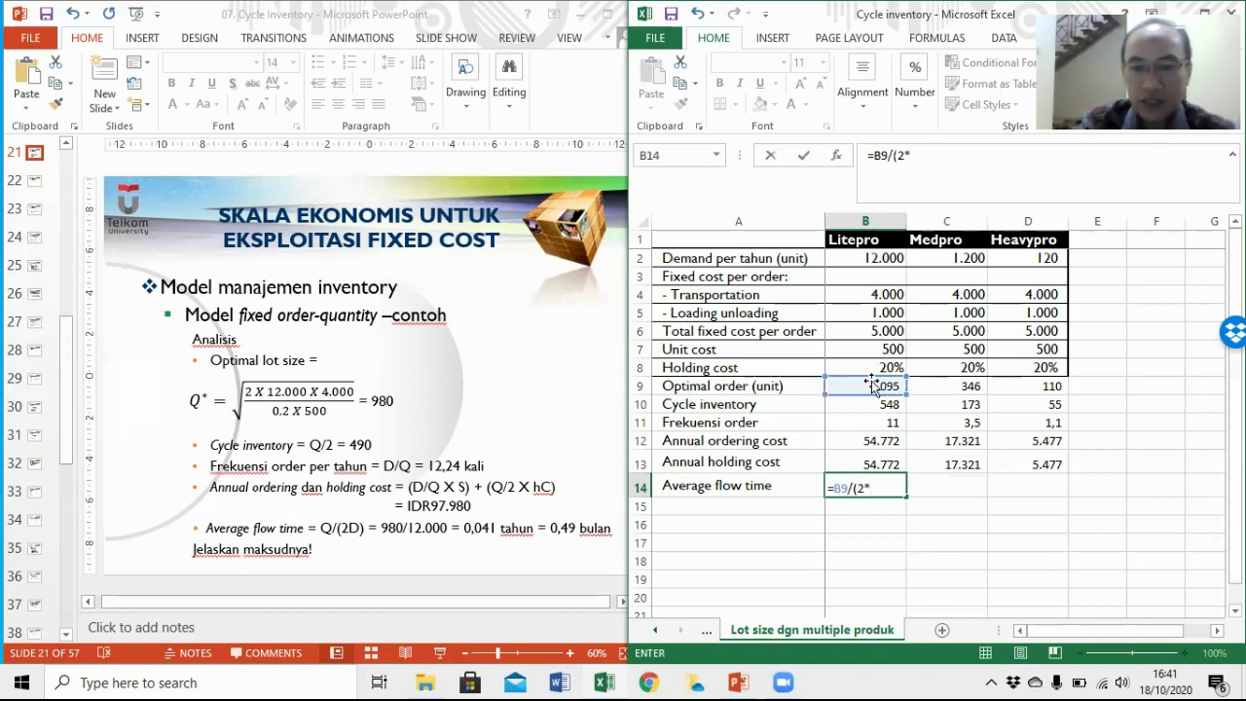
left_click(880, 256)
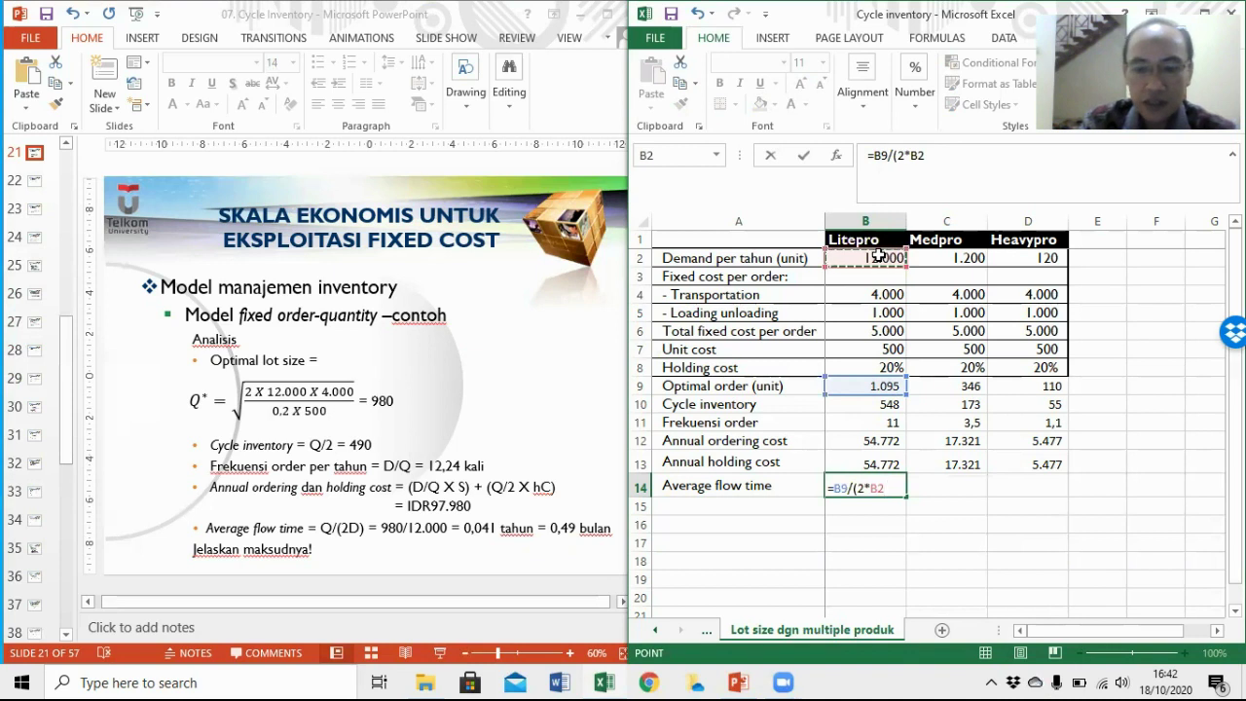
type(")")
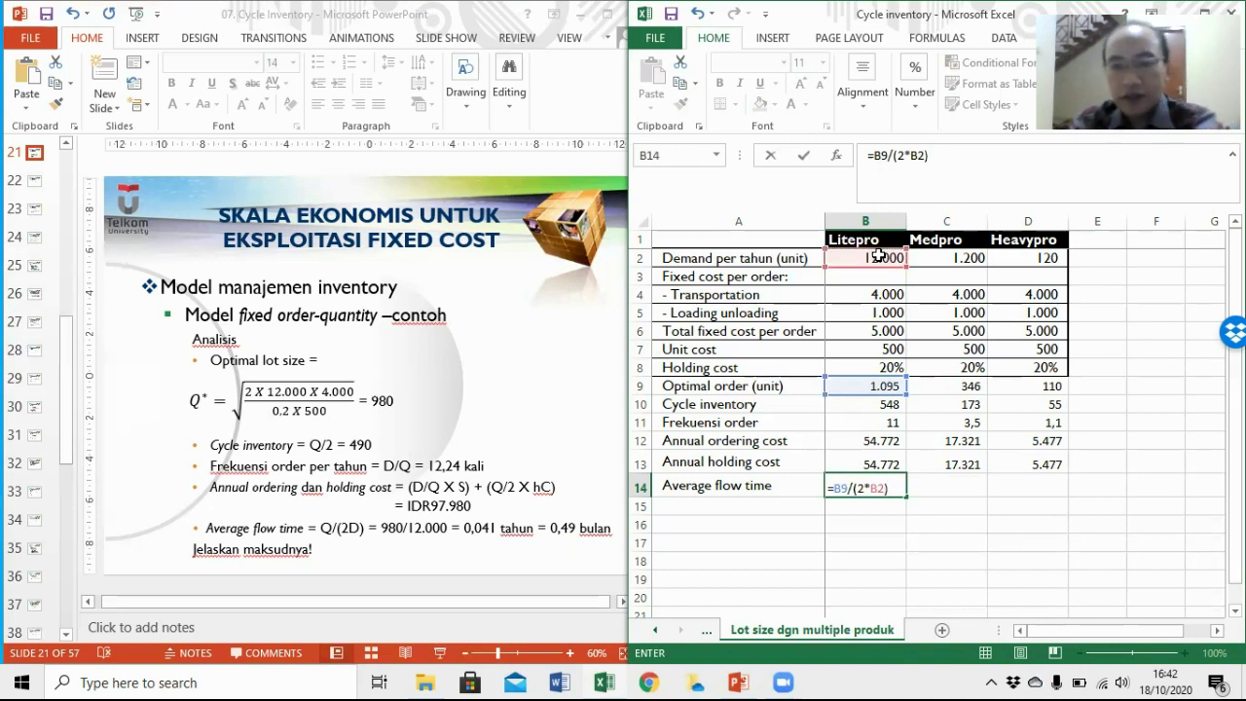
key("Return")
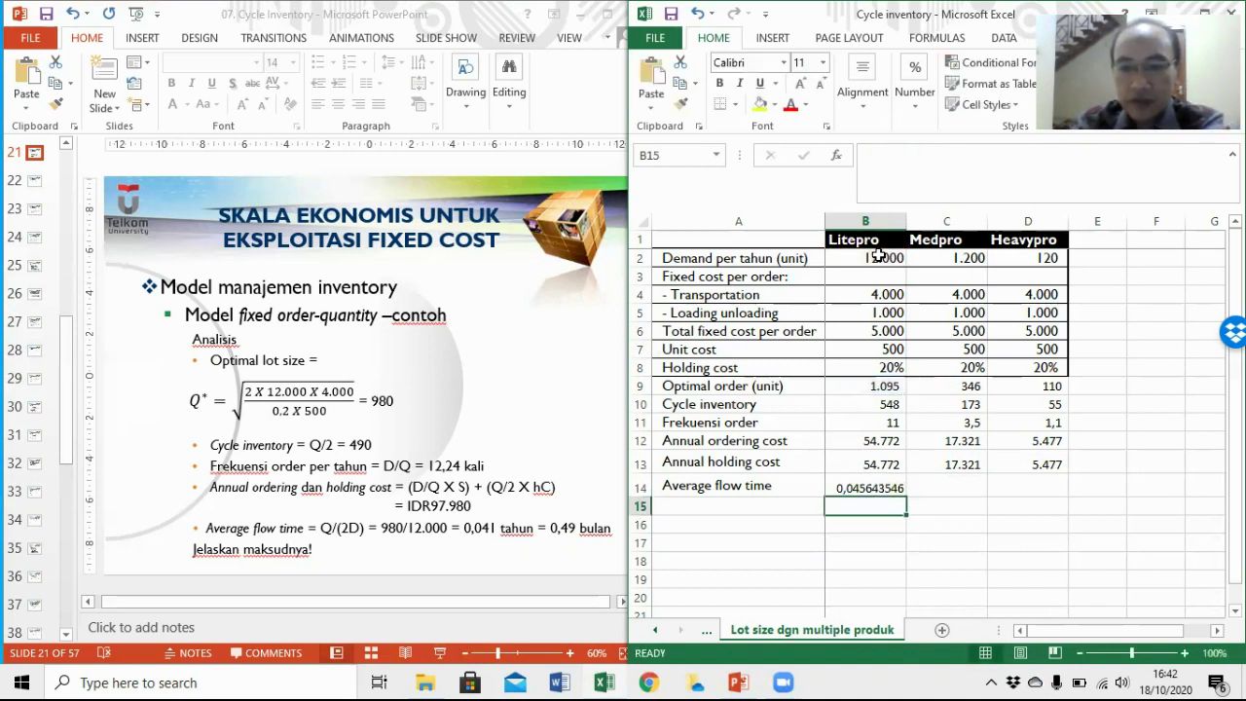
key("Up")
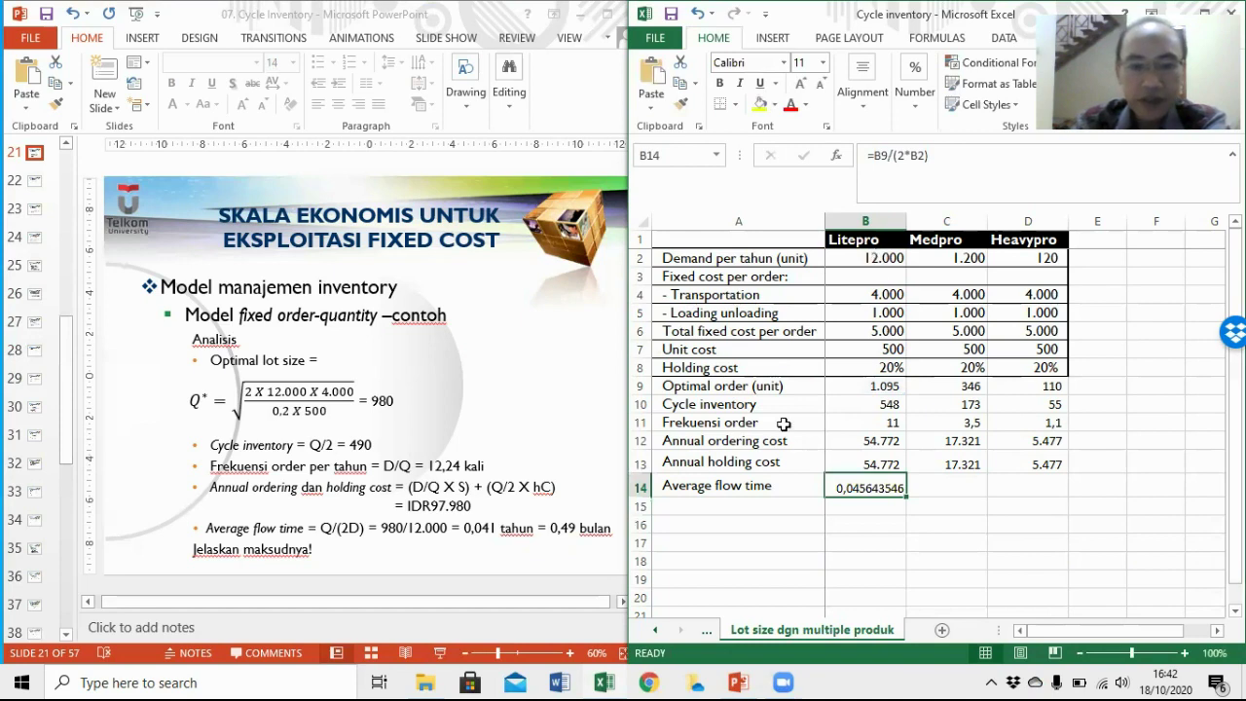
Switch to PowerPoint, go to slide 29 to examine the lot sizing table without aggregation, and return to B14 in Excel
left_click(36, 382)
left_click(36, 381)
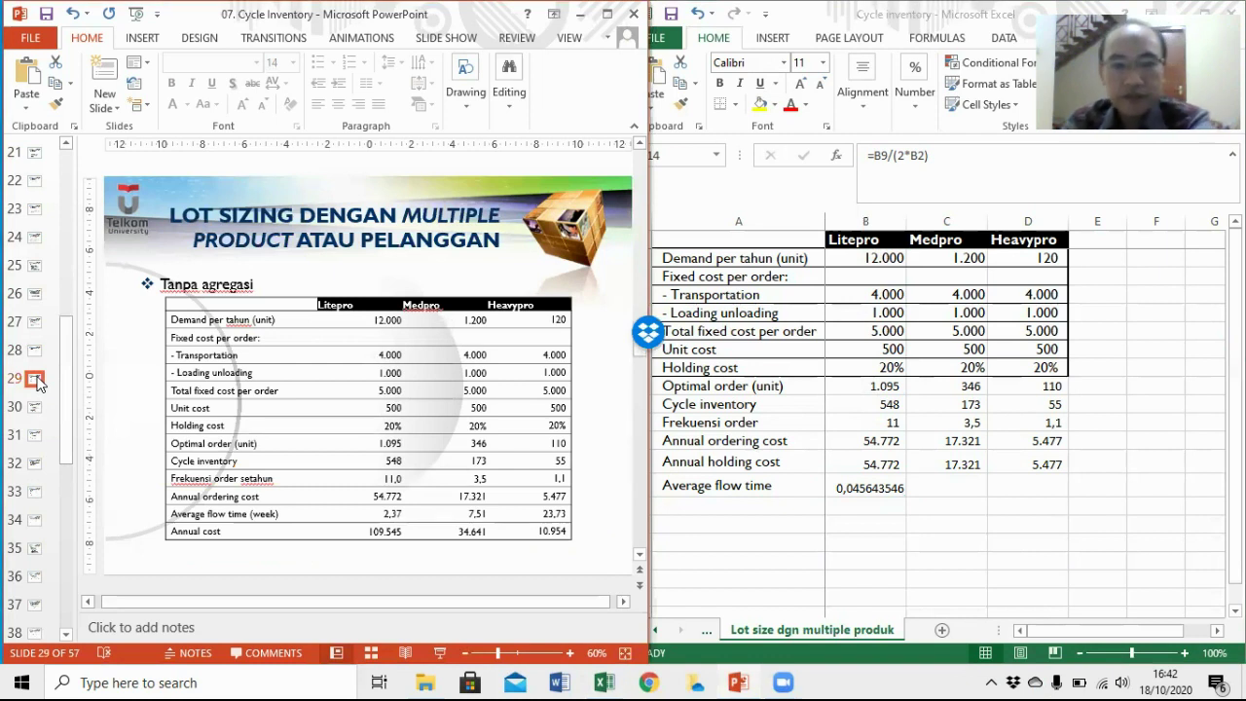
left_click(863, 495)
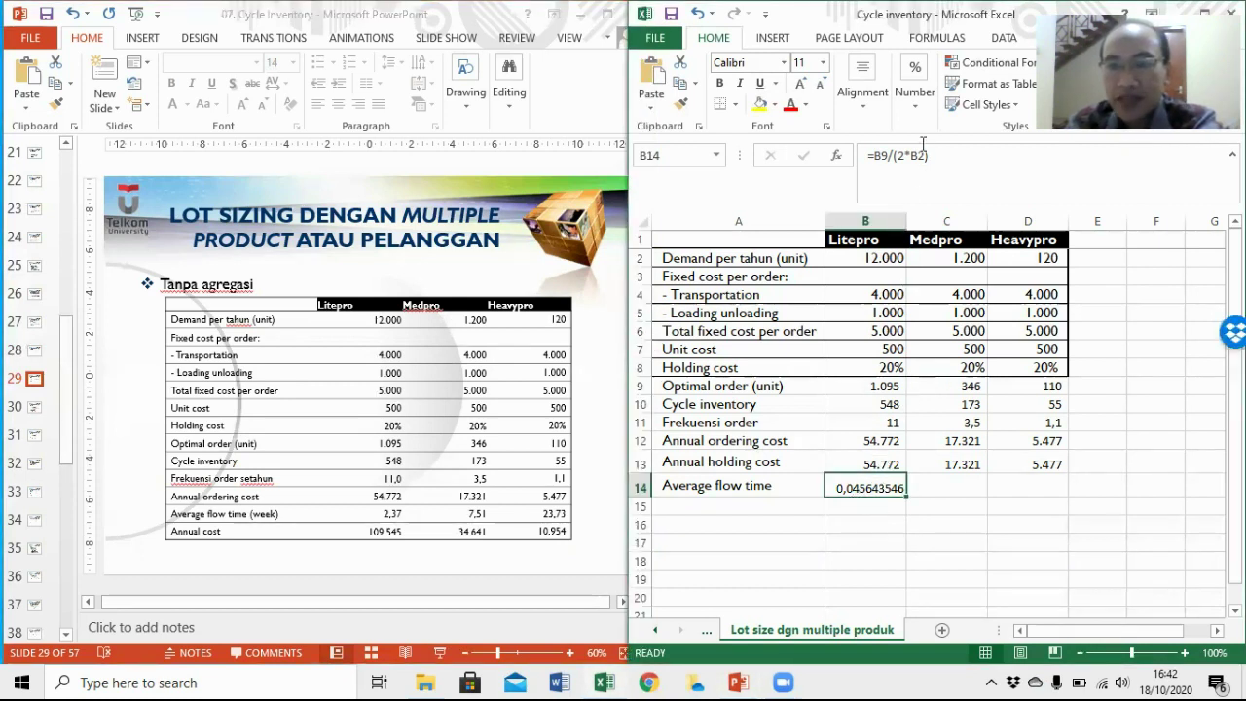
Format B14 with the comma style and three decimals, and copy its average flow time formula across to Medpro and Heavypro in C14:D14
left_click(915, 109)
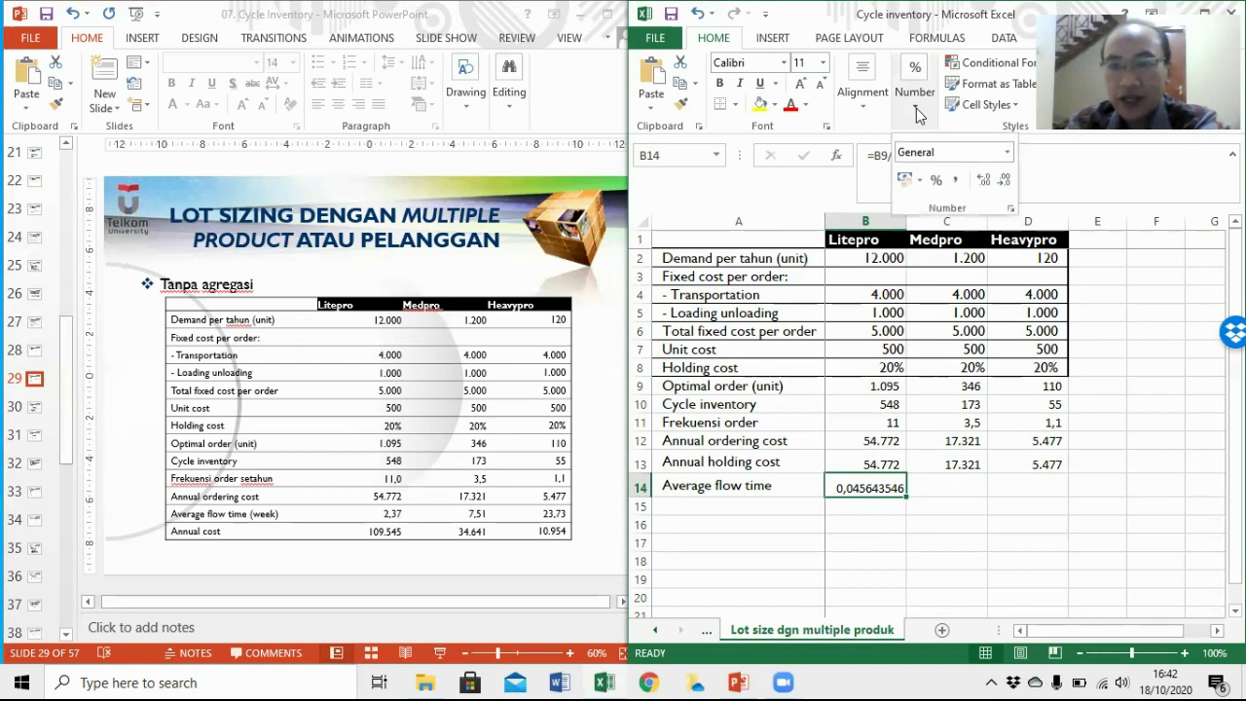
left_click(958, 182)
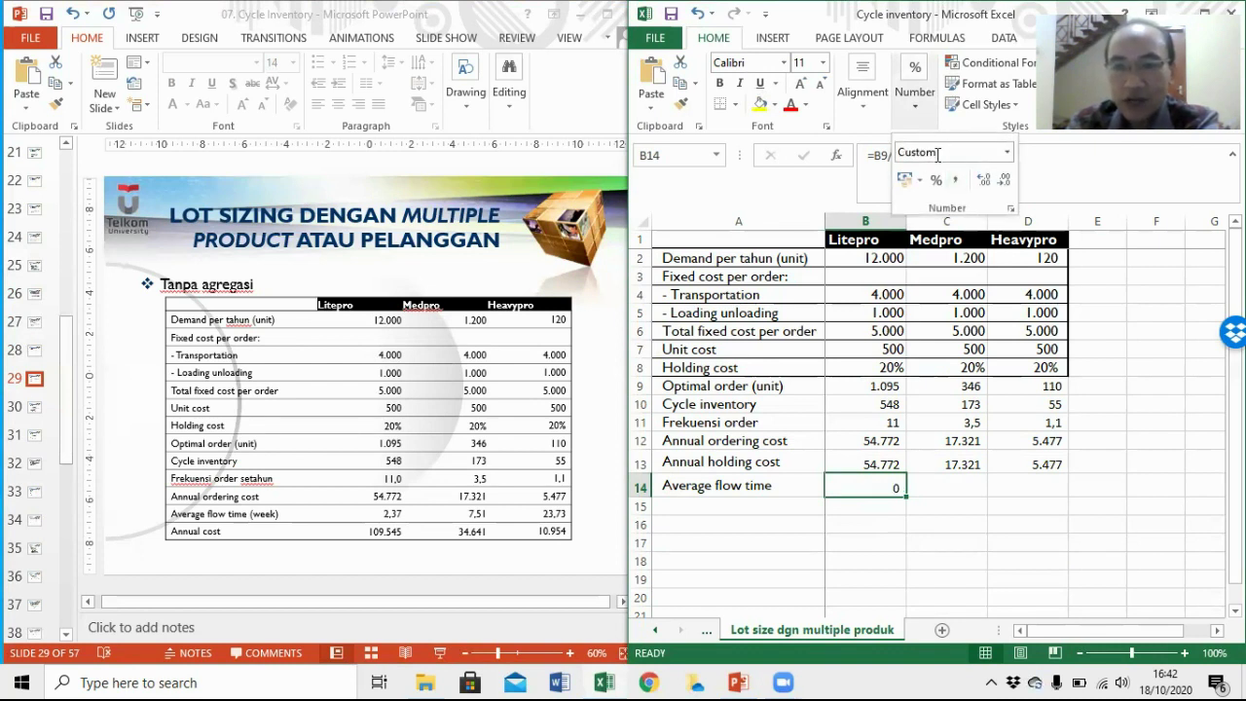
left_click(984, 182)
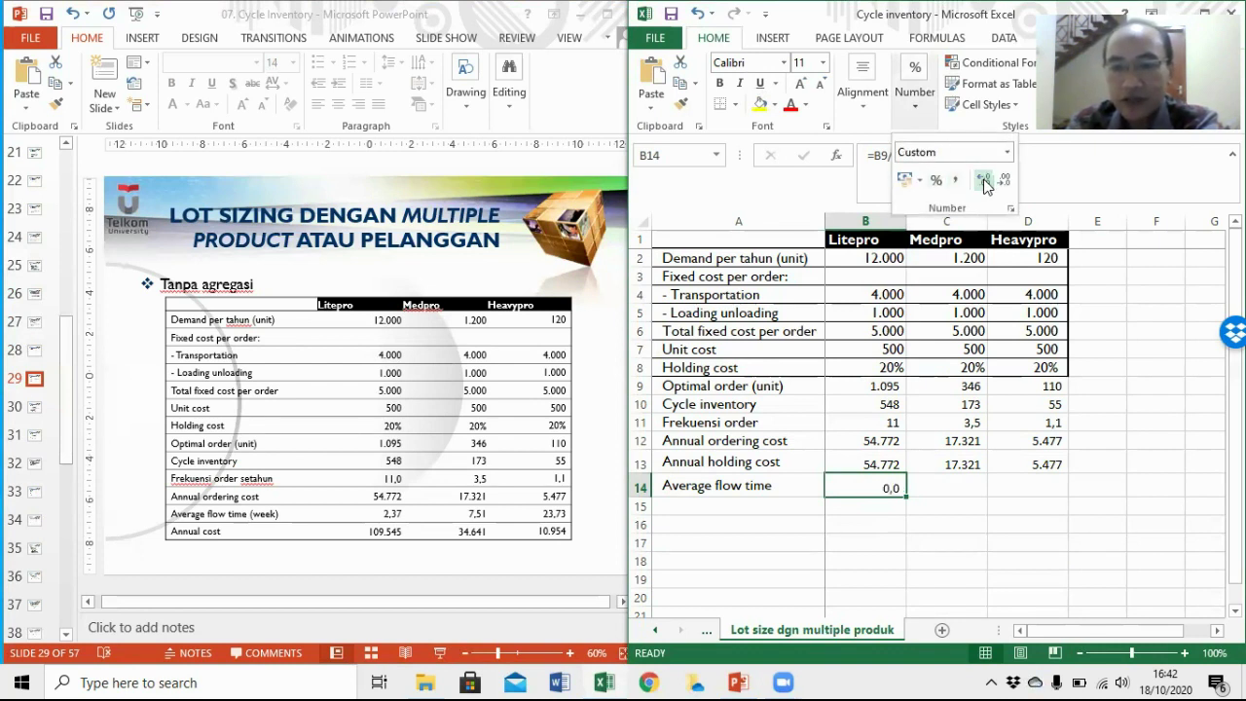
left_click(985, 182)
left_click(984, 182)
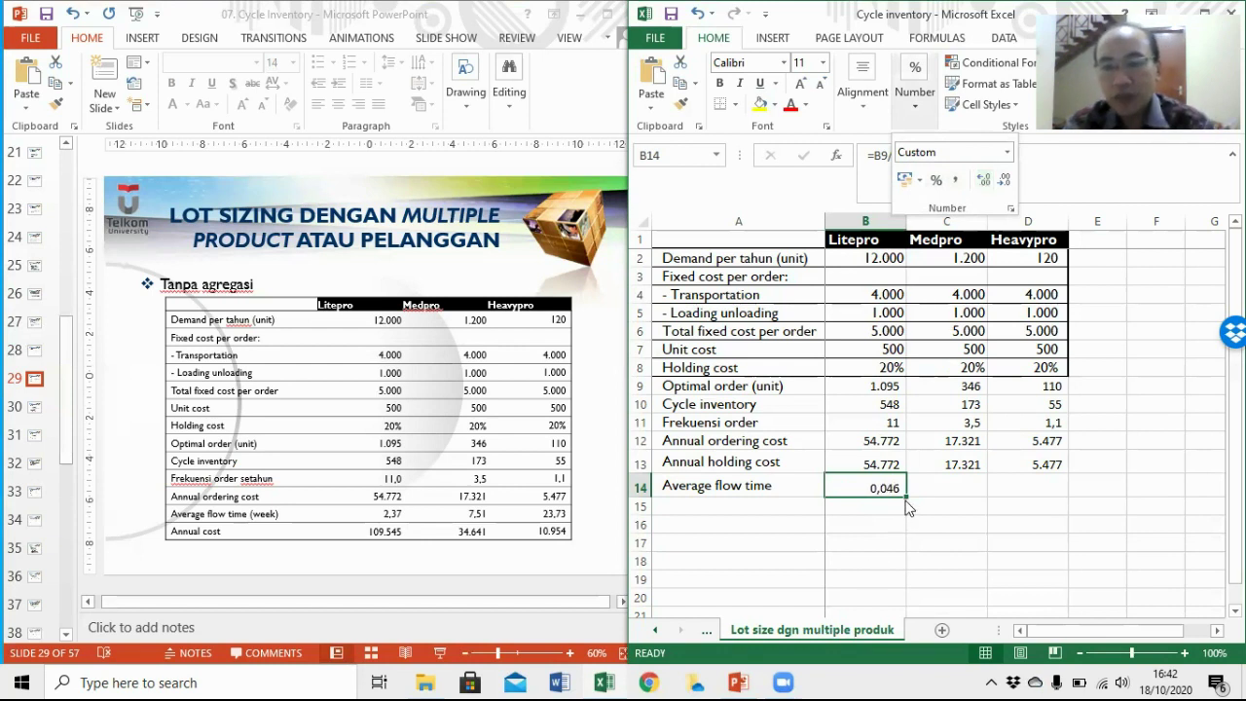
key("Escape")
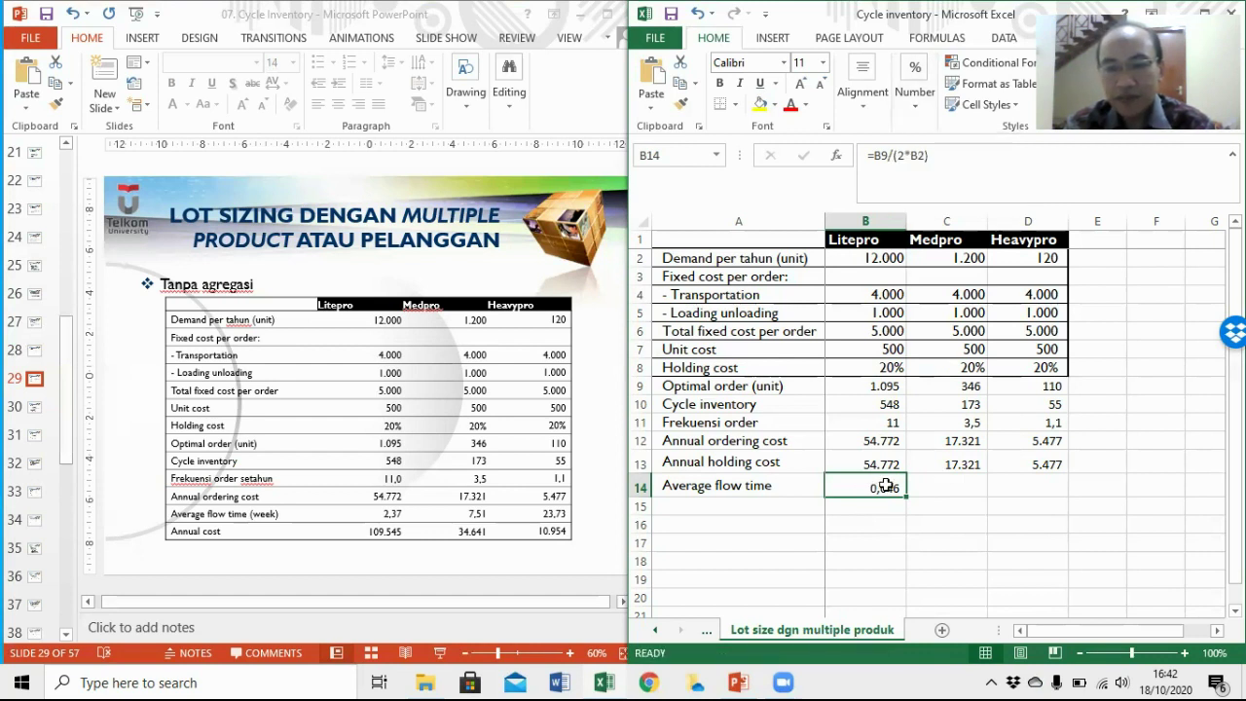
left_click_drag(906, 496, 1030, 496)
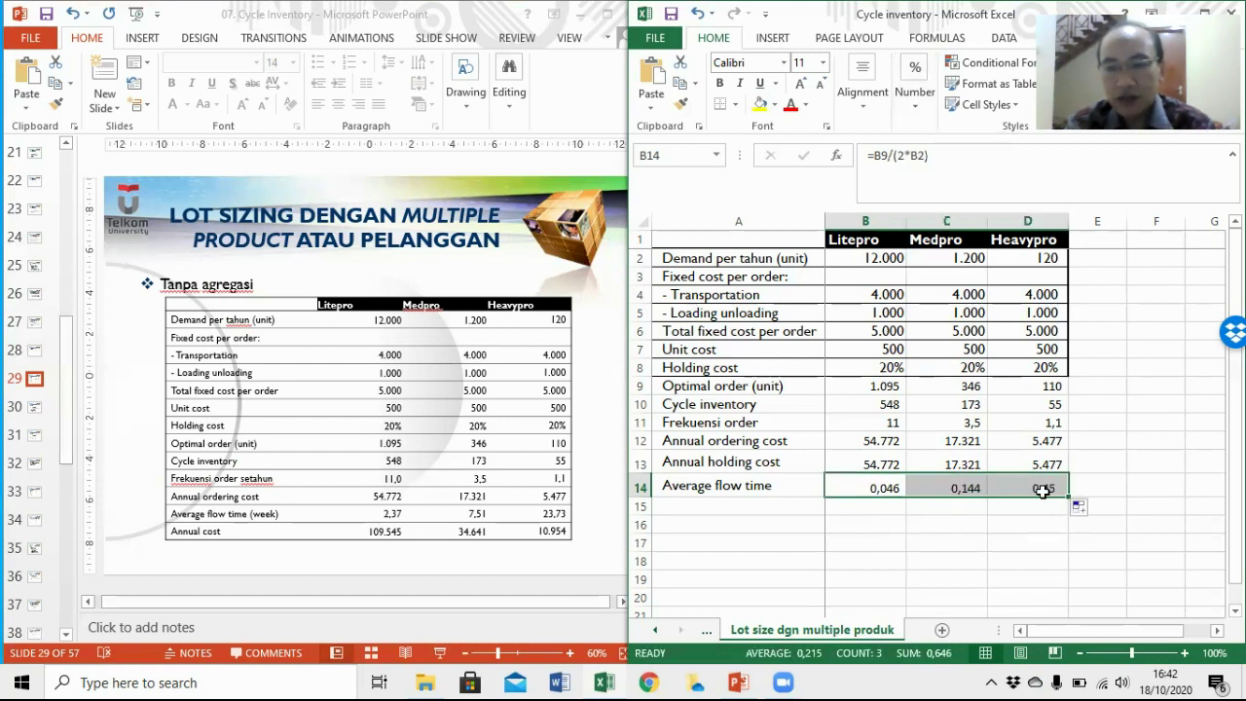
left_click(879, 506)
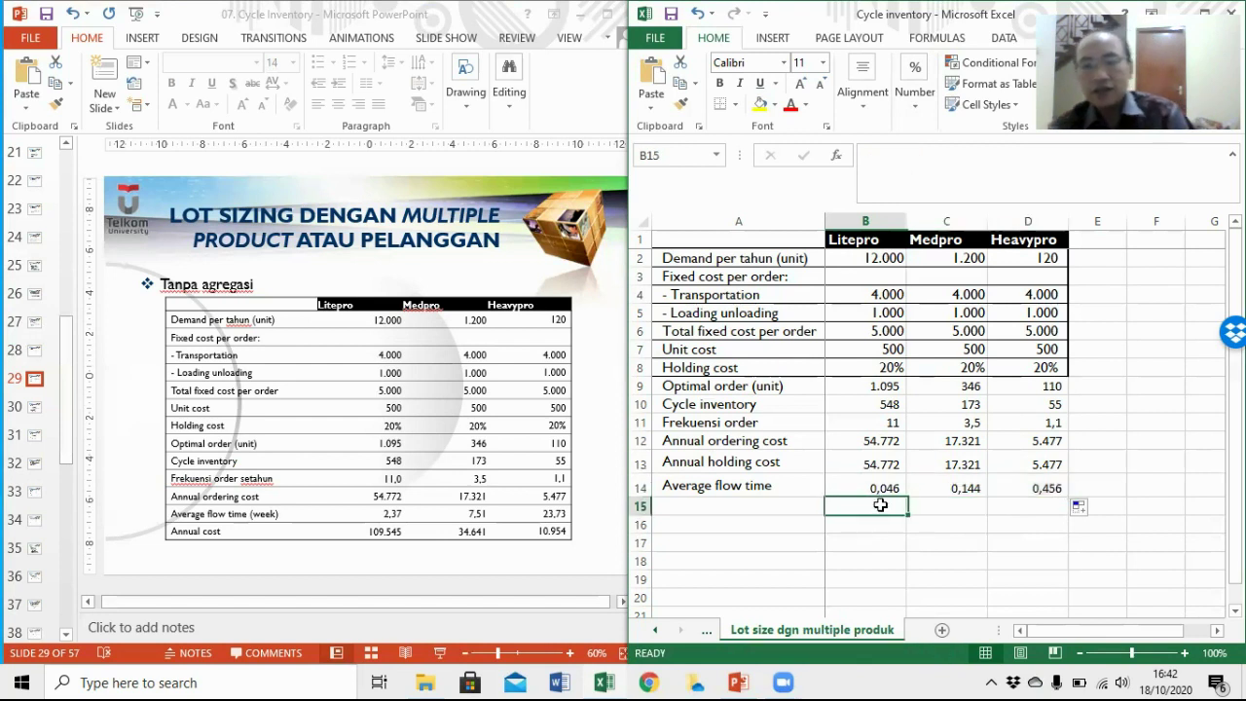
Label row 15 "Average flow time (week)" in A15
left_click(776, 505)
type("Average flow time")
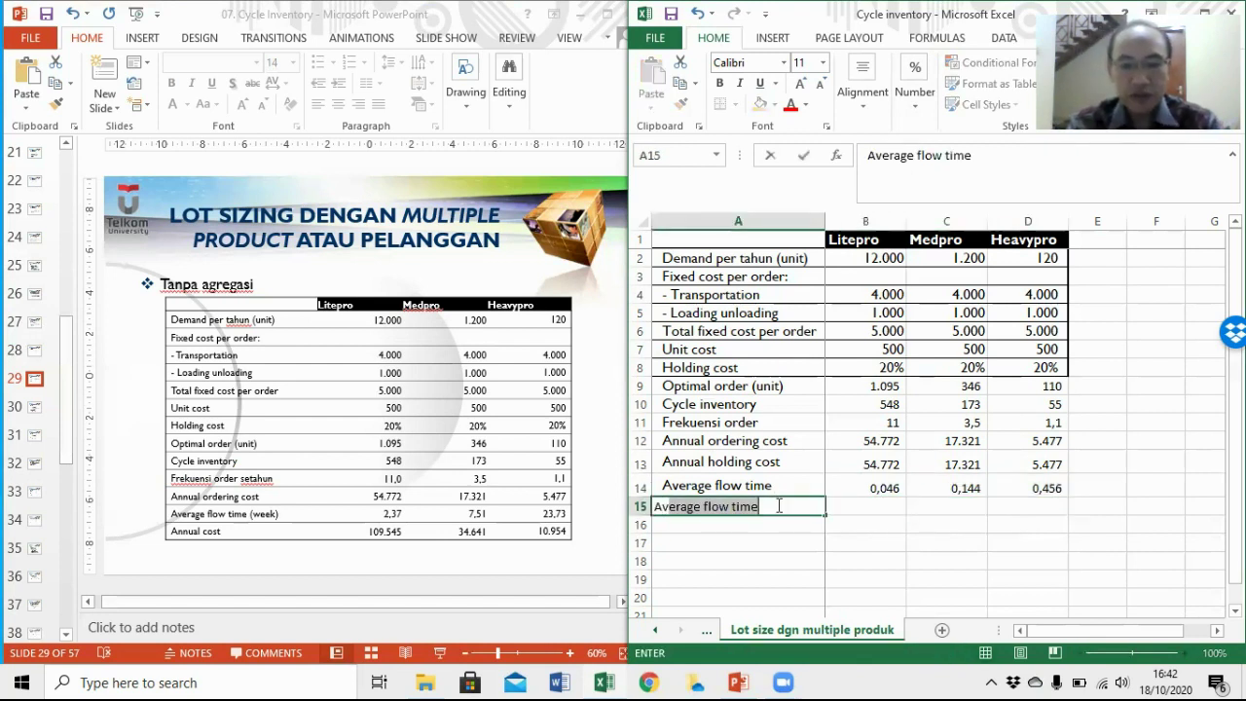
left_click(1007, 161)
type("(")
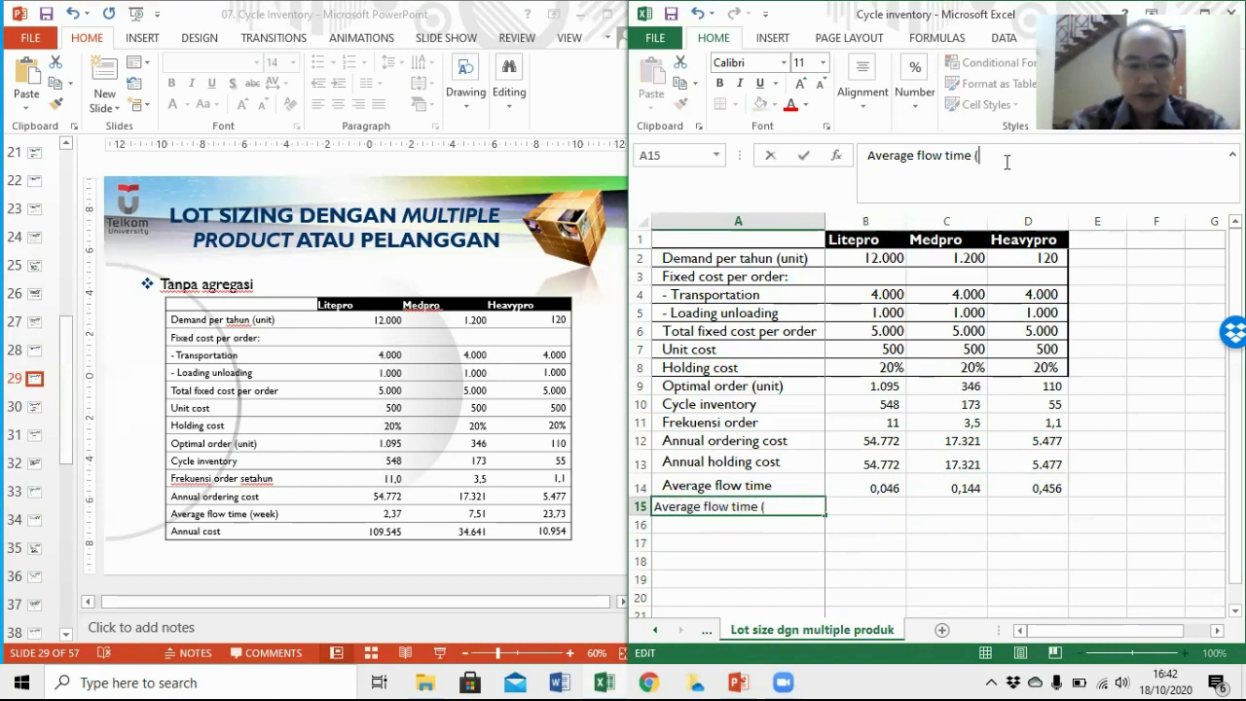
type("week)")
key("Return")
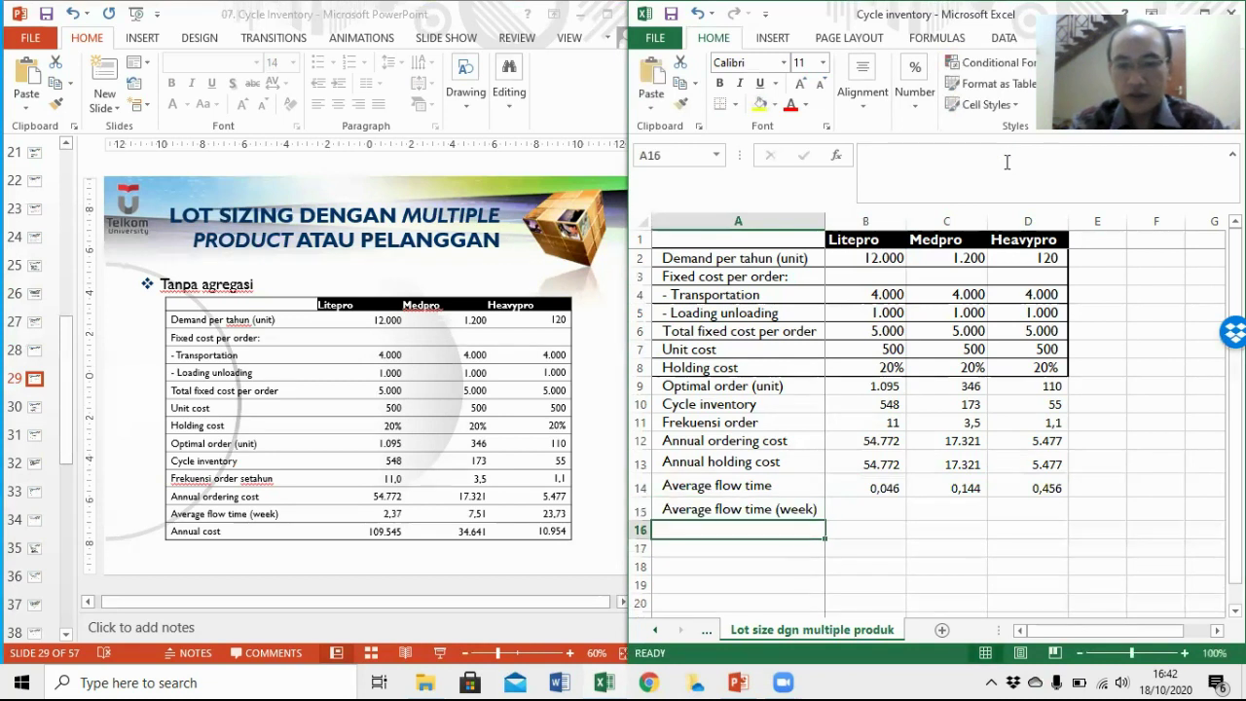
Calculate the Litepro average flow time in weeks in B15 by multiplying the yearly flow time by 52, =B14*52
key("Up")
key("Right")
type("=")
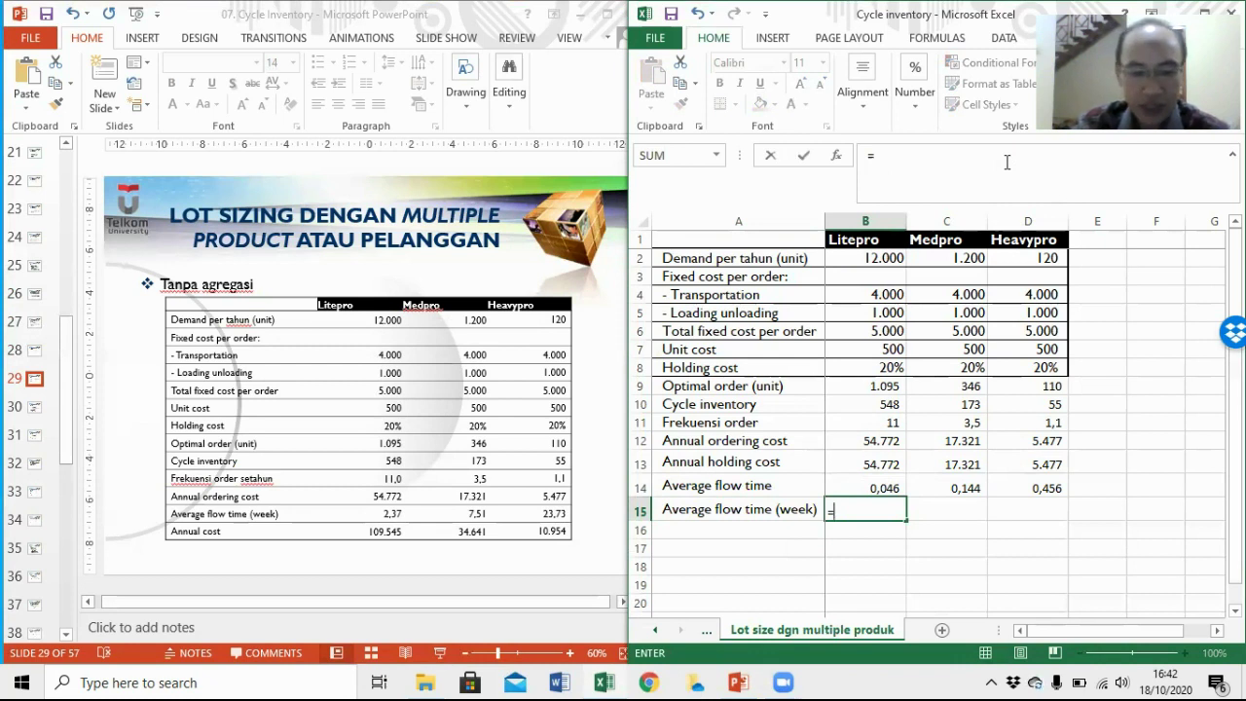
key("Up")
type("*")
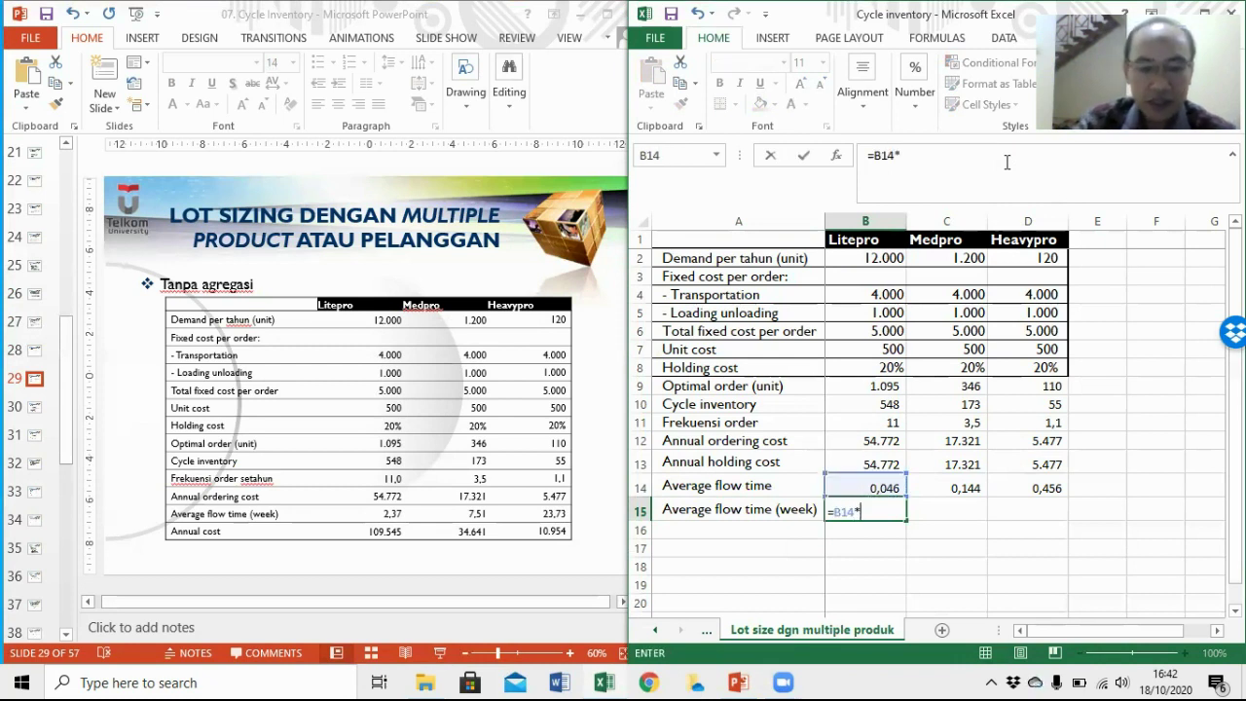
type("51")
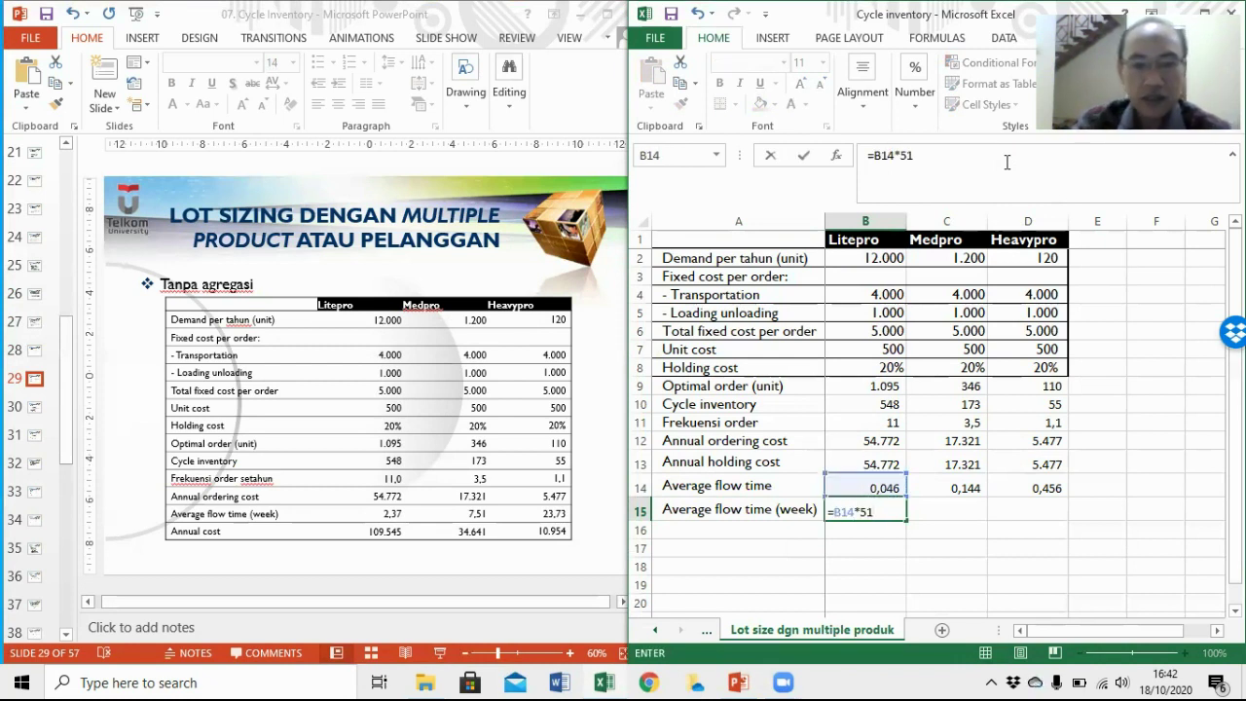
key("BackSpace")
type("2")
key("ctrl+Return")
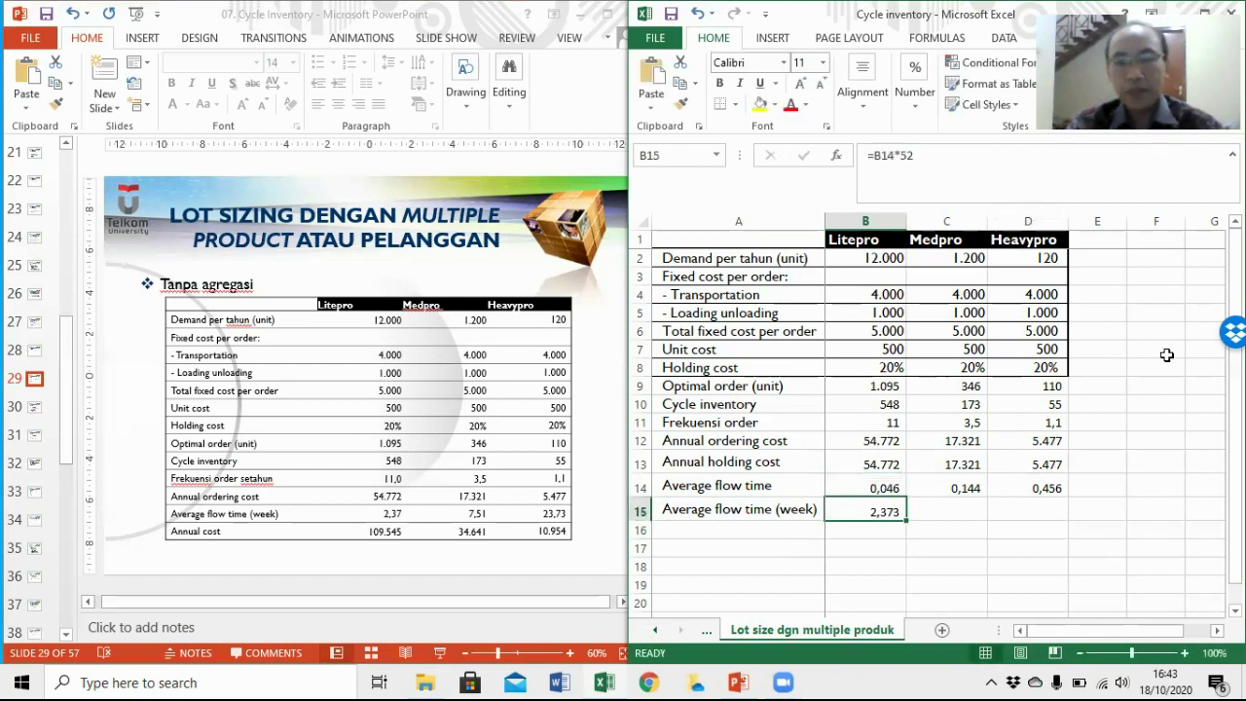
Copy the weekly flow time formula from B15 across to Medpro and Heavypro in C15:D15, and switch to PowerPoint
left_click_drag(907, 521, 1058, 527)
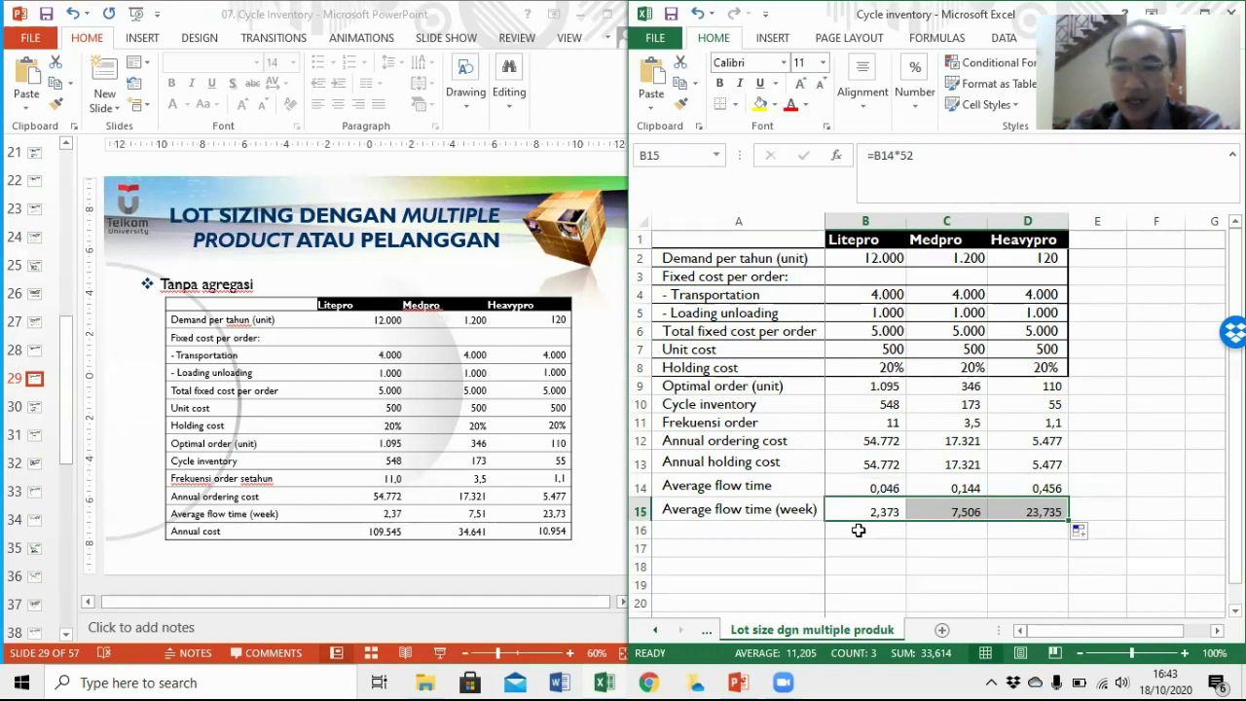
left_click(858, 530)
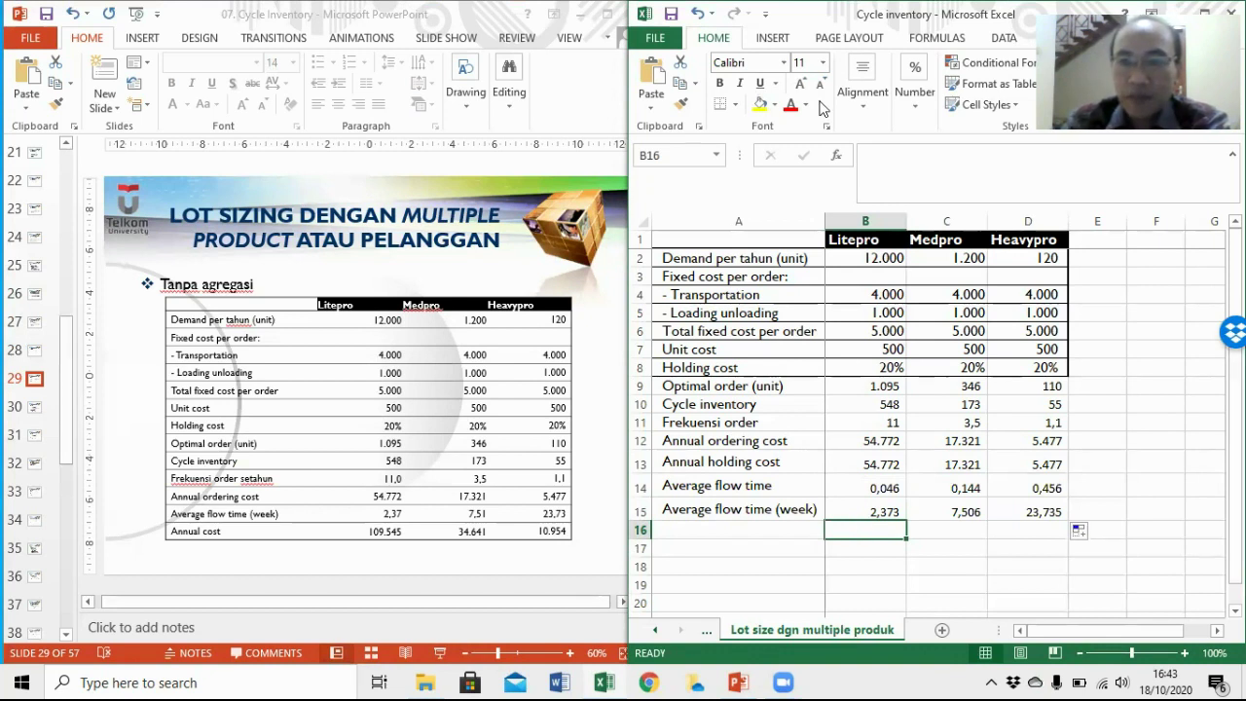
key("alt+Tab")
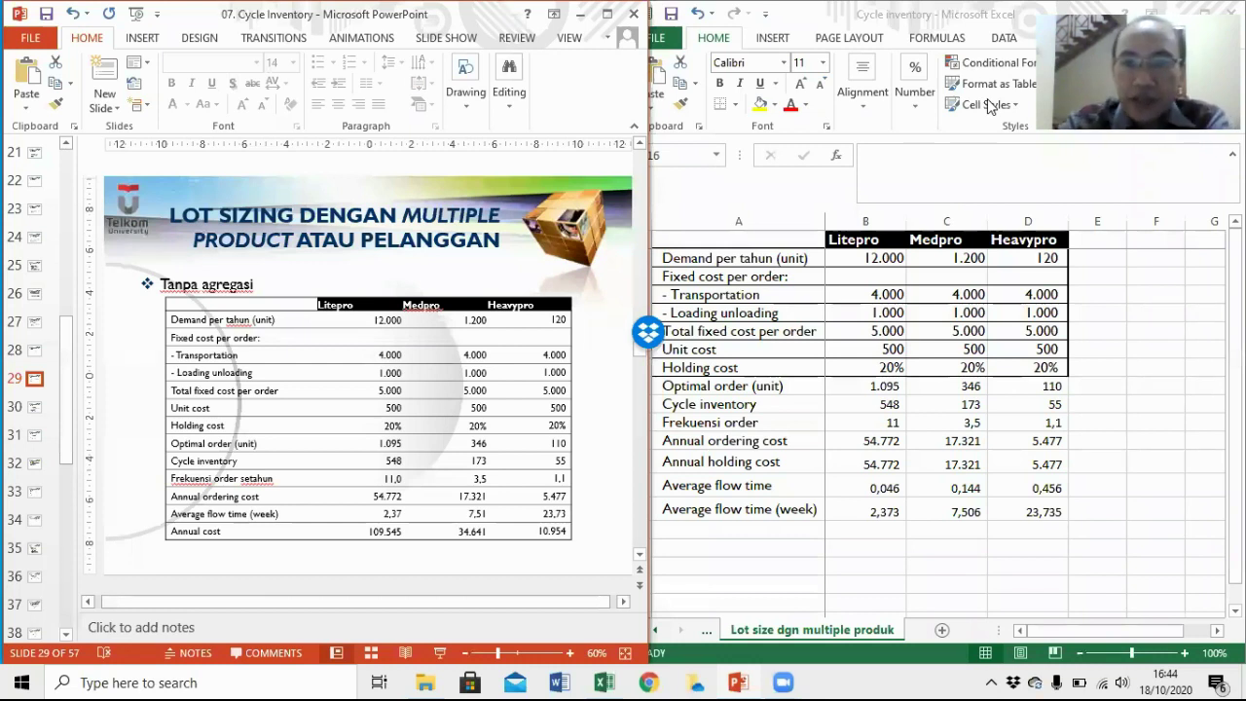